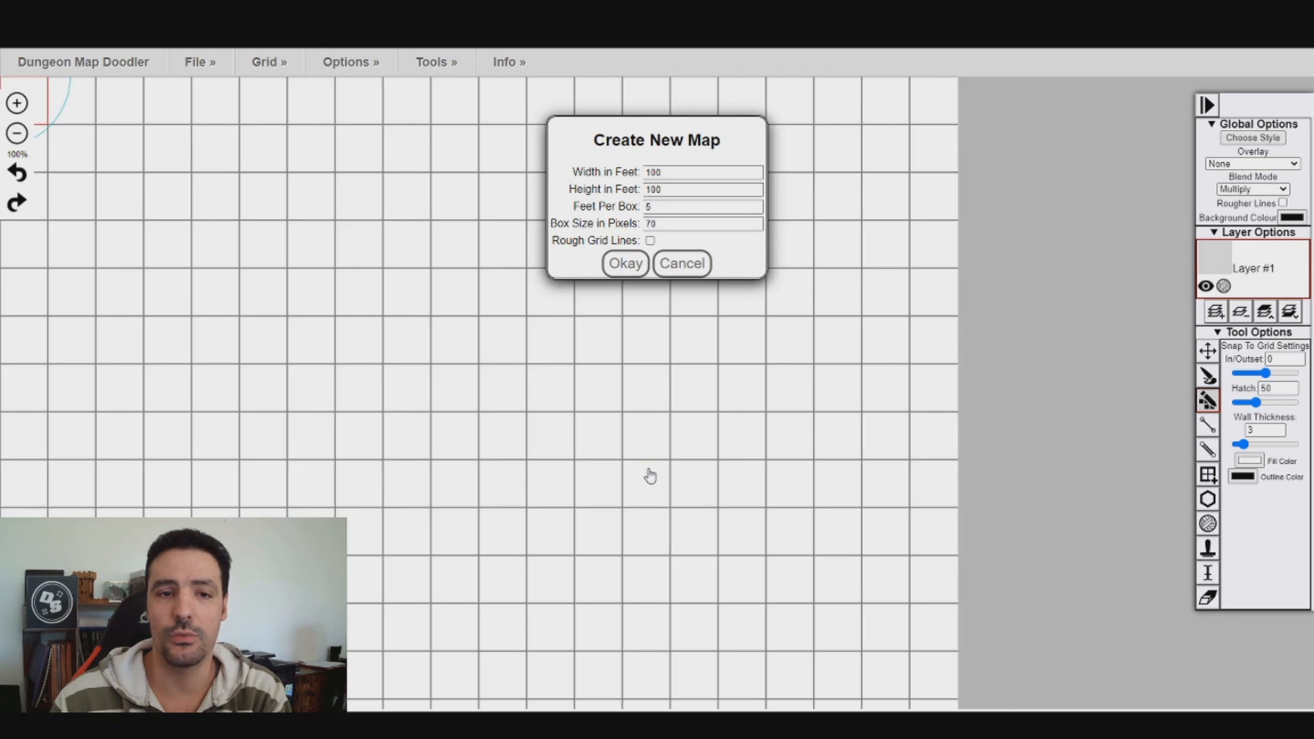
Activate the Move tool and dismiss the Create New Map dialog without creating a map.
left_click(1207, 351)
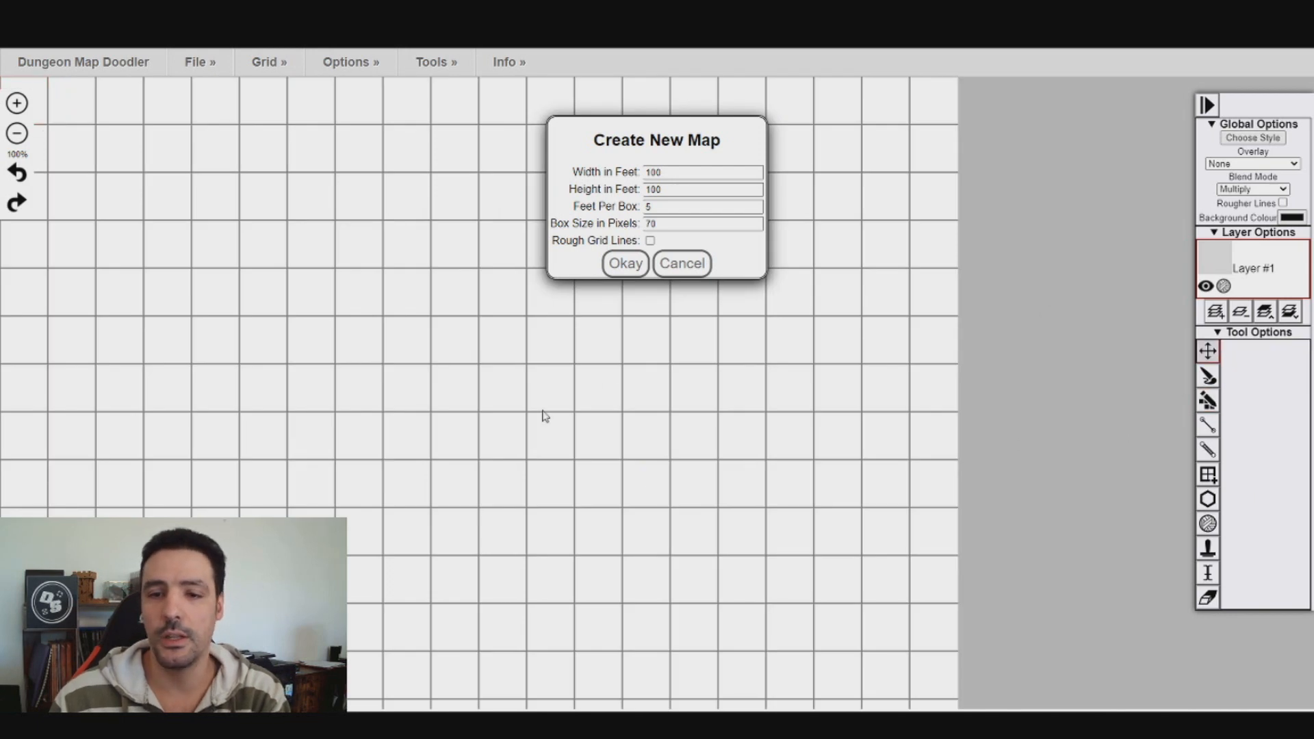
scroll(712, 445, "down", 2)
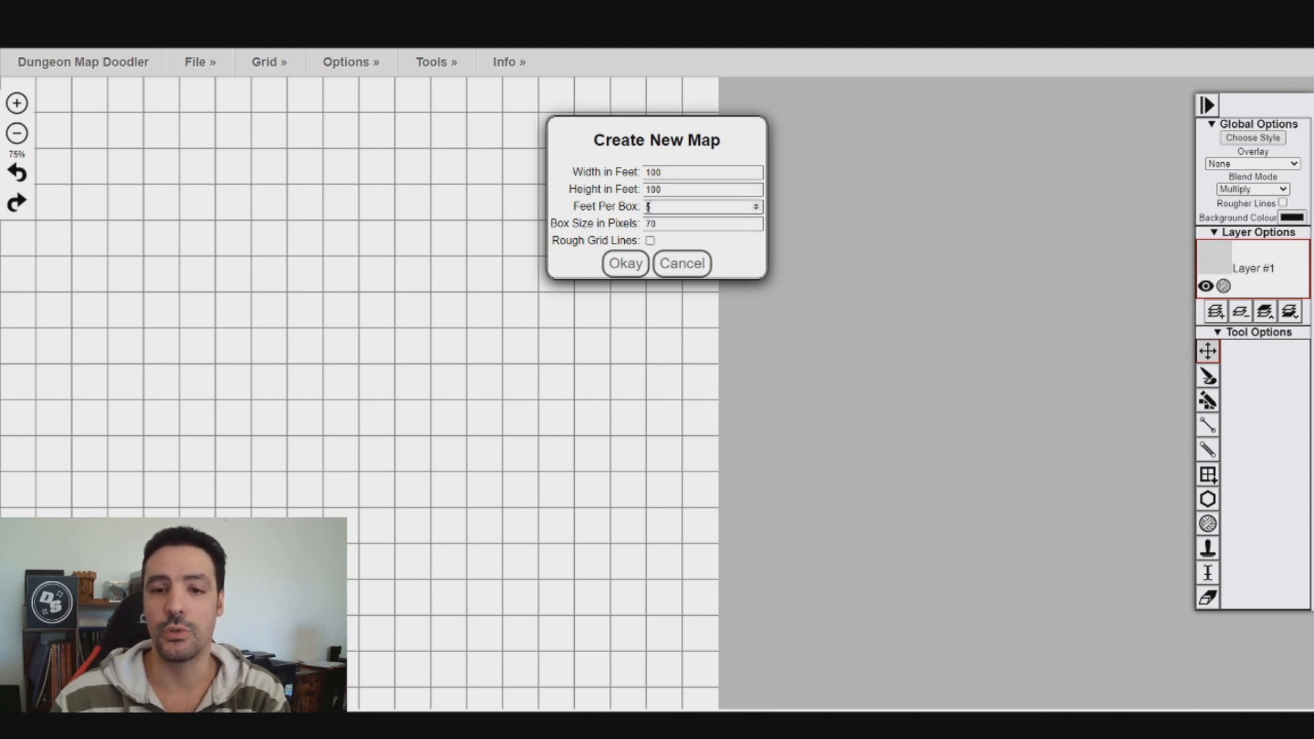
left_click(696, 263)
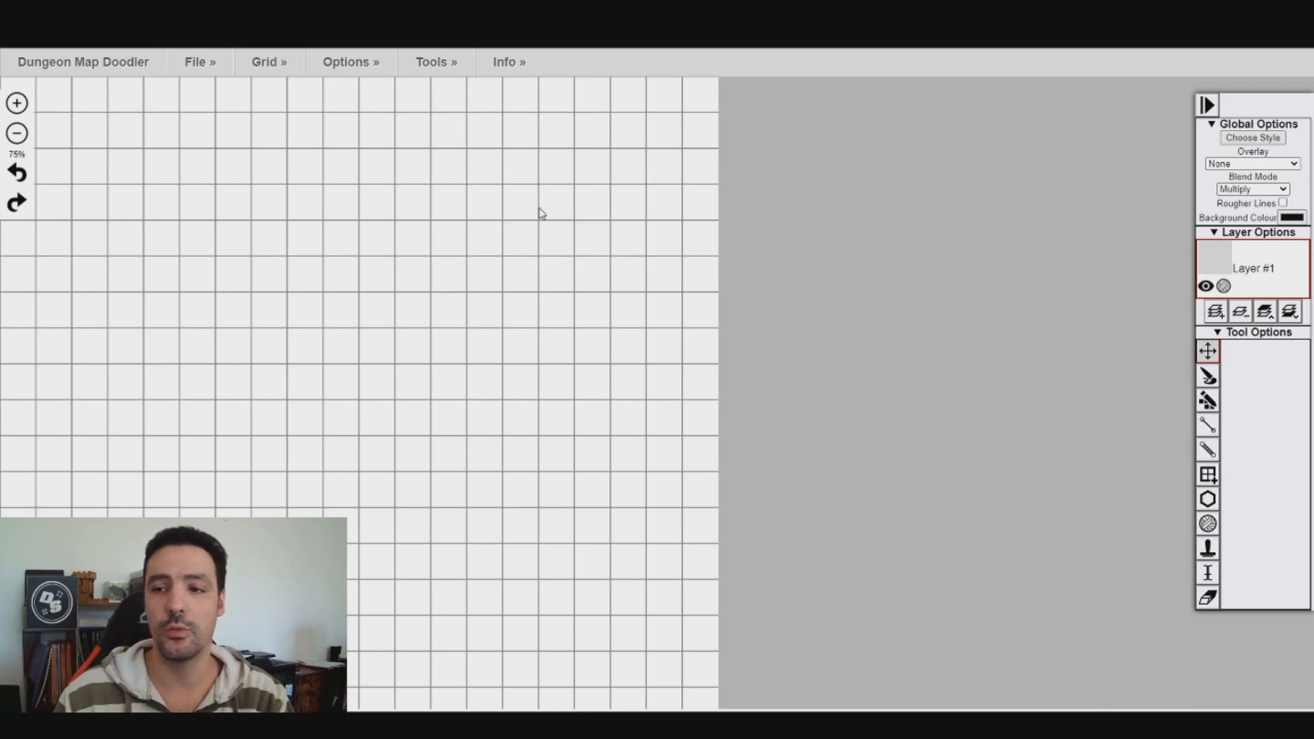
left_click_drag(621, 278, 850, 282)
Generate a random dungeon with width 30, height 30, 15 rooms, room size 6, some content and no monsters.
left_click(440, 68)
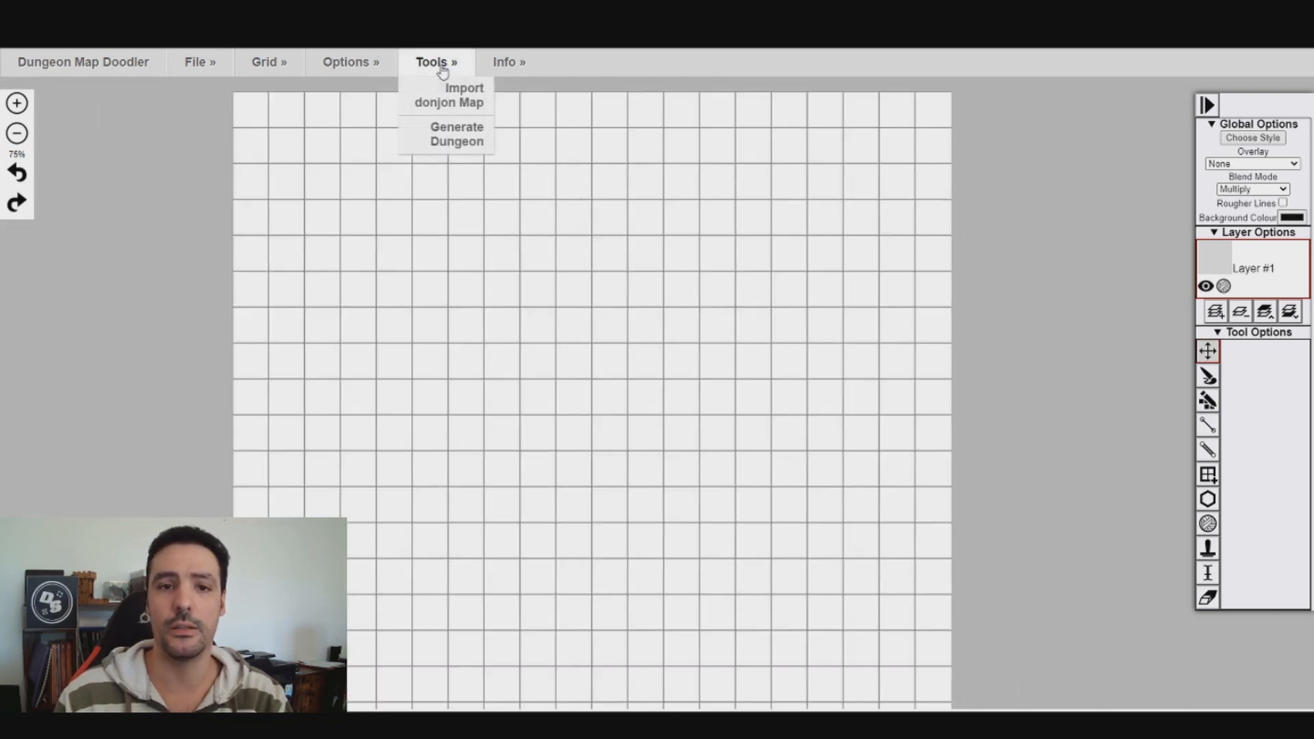
left_click(452, 135)
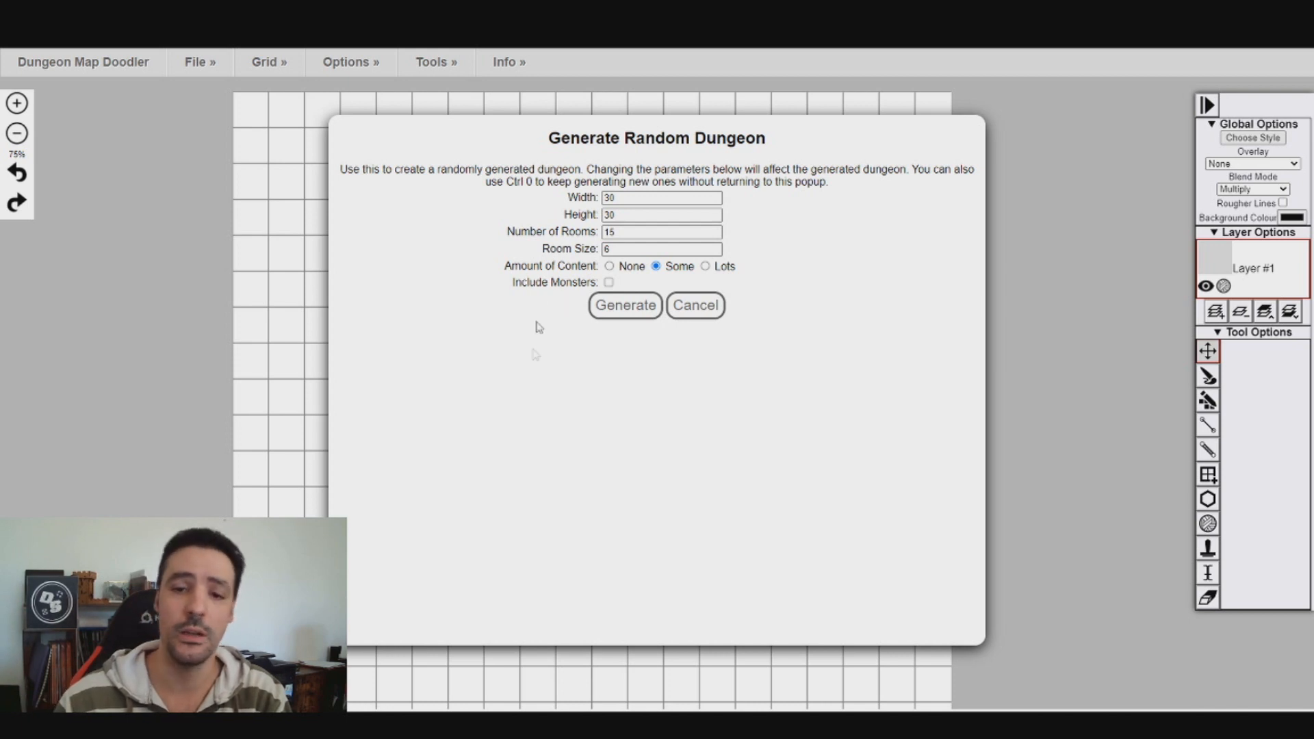
left_click(636, 305)
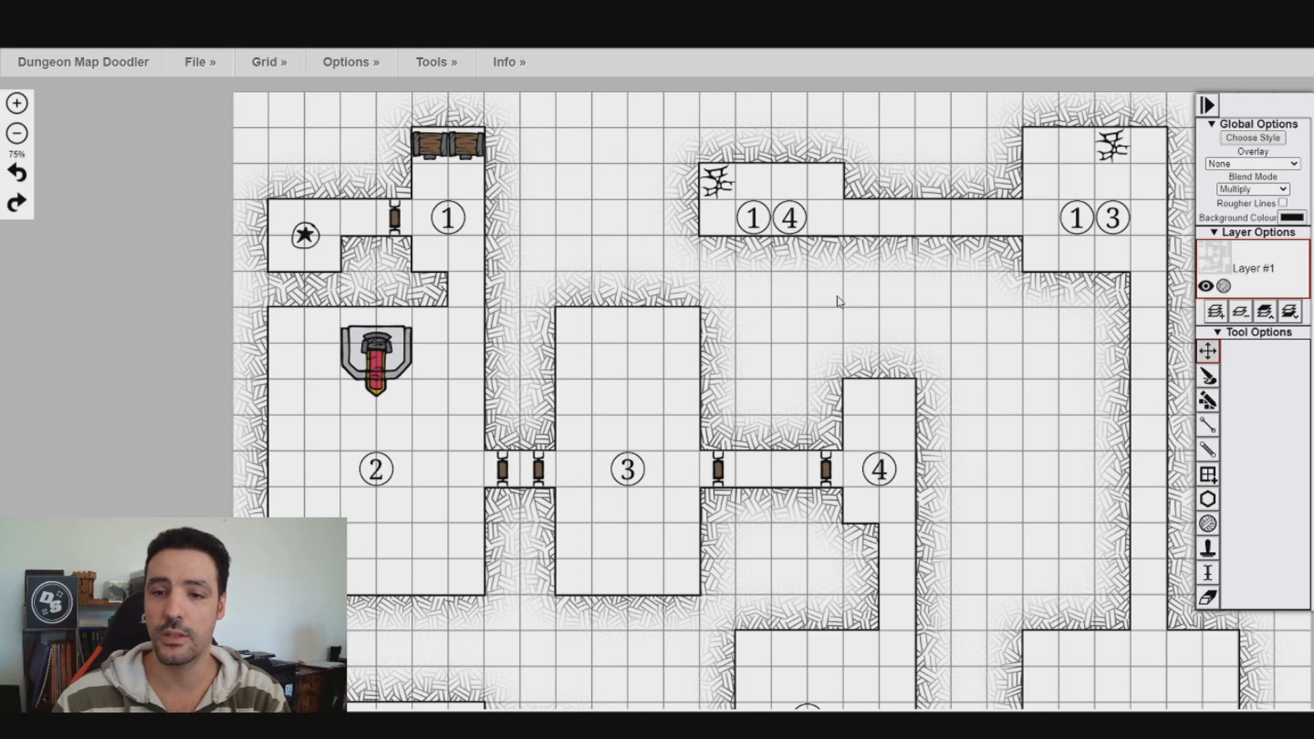
Examine the generated dungeon's overall layout, numbered rooms, doors and connecting corridors.
scroll(837, 300, "down", 1)
left_click_drag(953, 354, 758, 256)
scroll(766, 251, "down", 1)
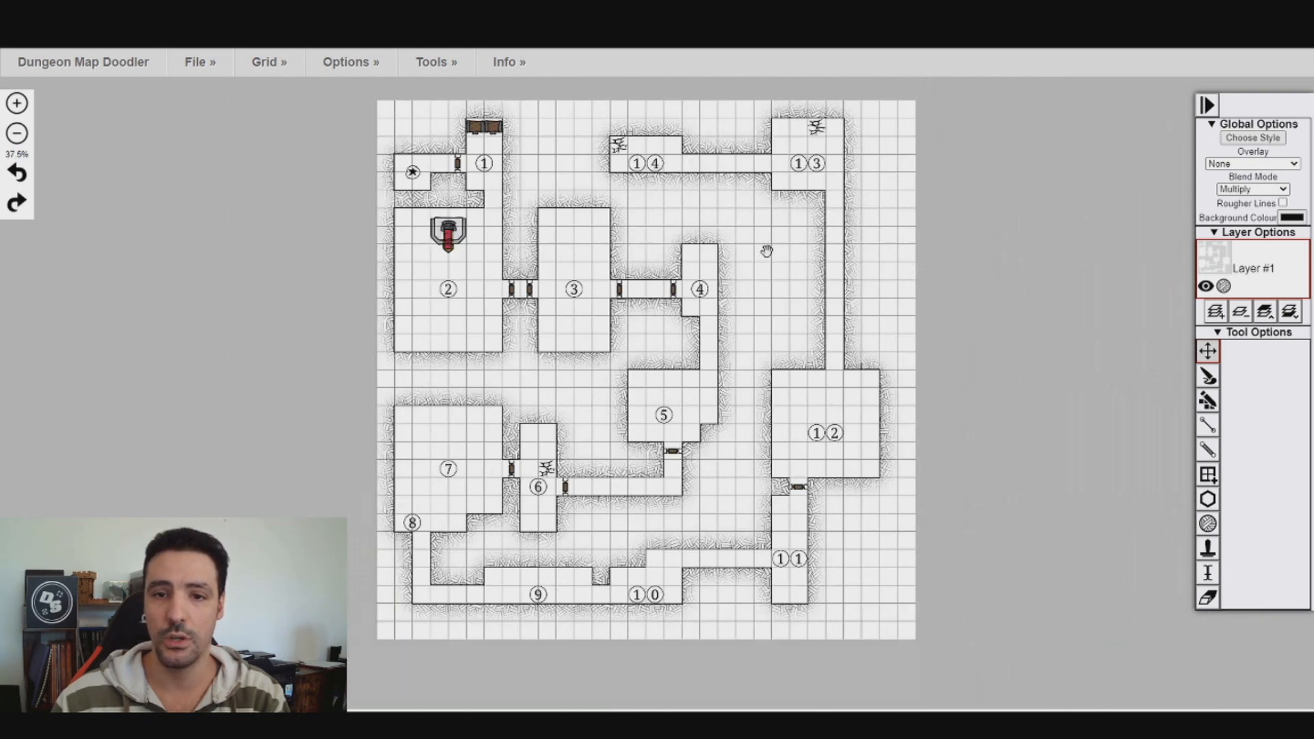
scroll(787, 304, "up", 1)
scroll(786, 301, "down", 1)
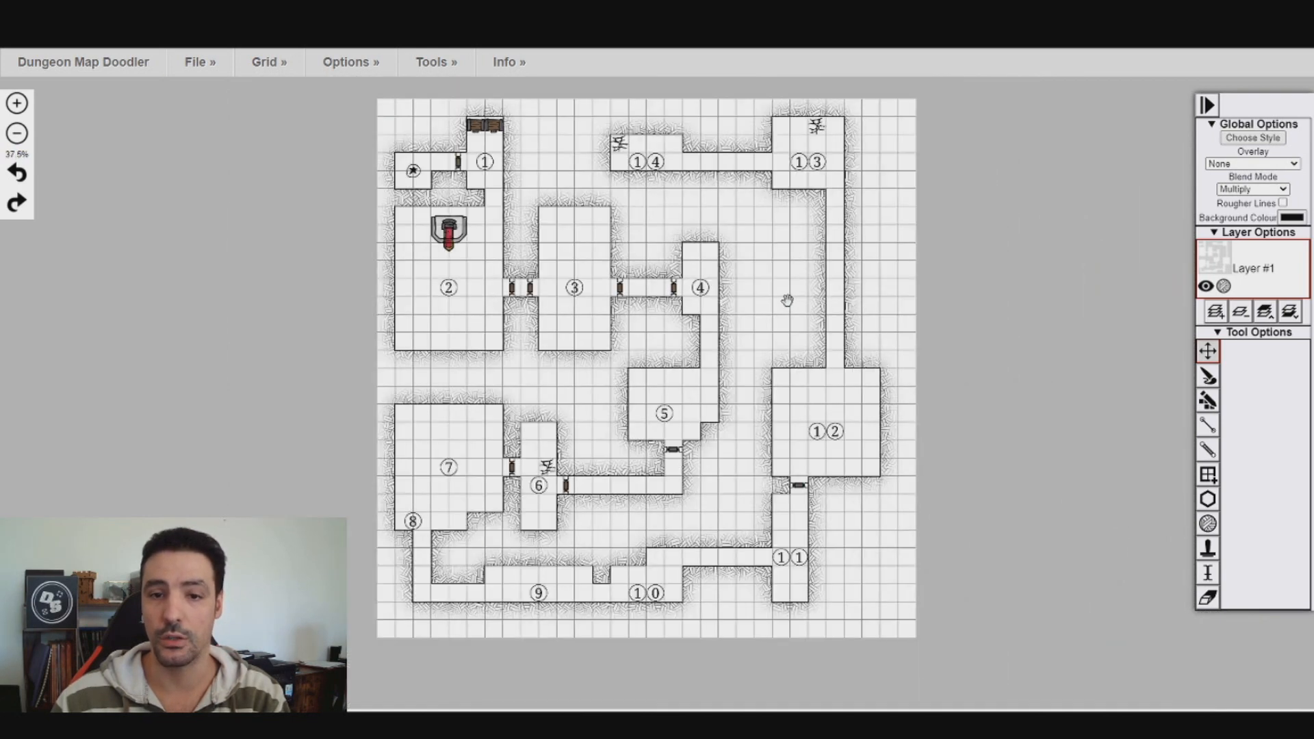
left_click_drag(787, 301, 744, 324)
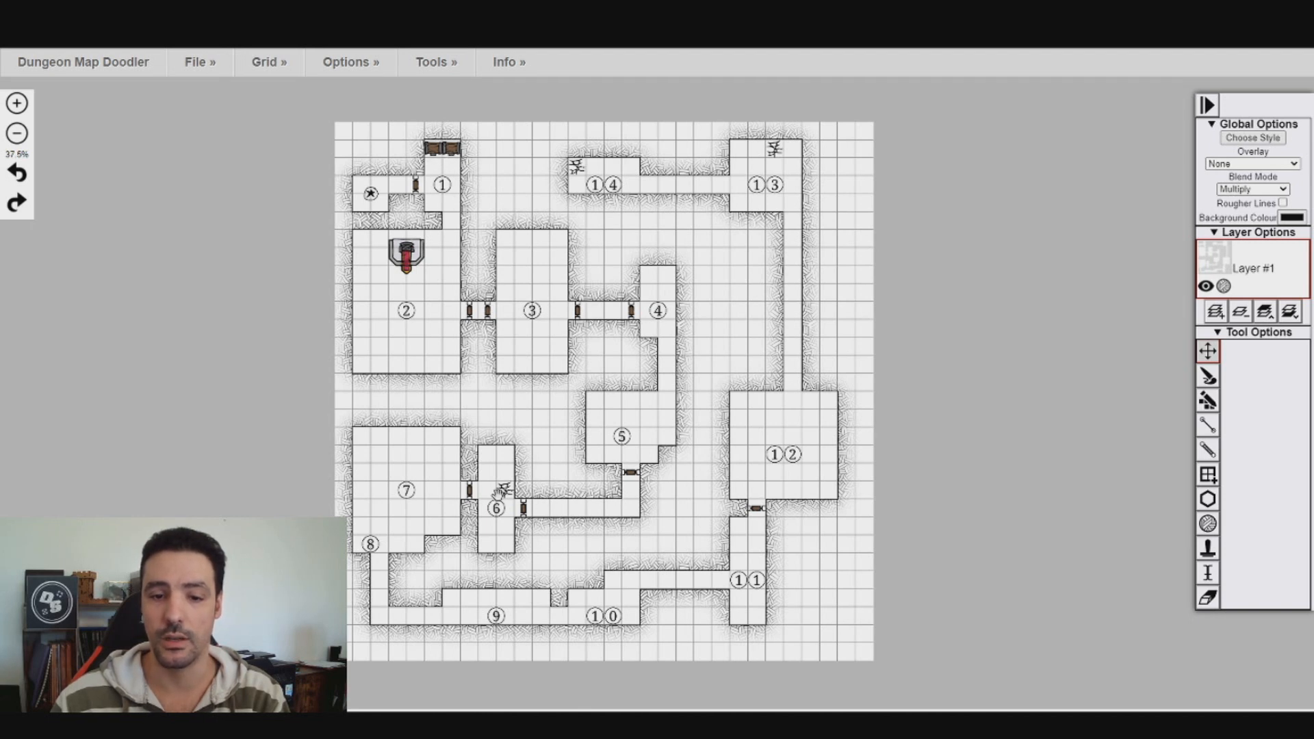
scroll(502, 490, "up", 1)
scroll(579, 442, "down", 1)
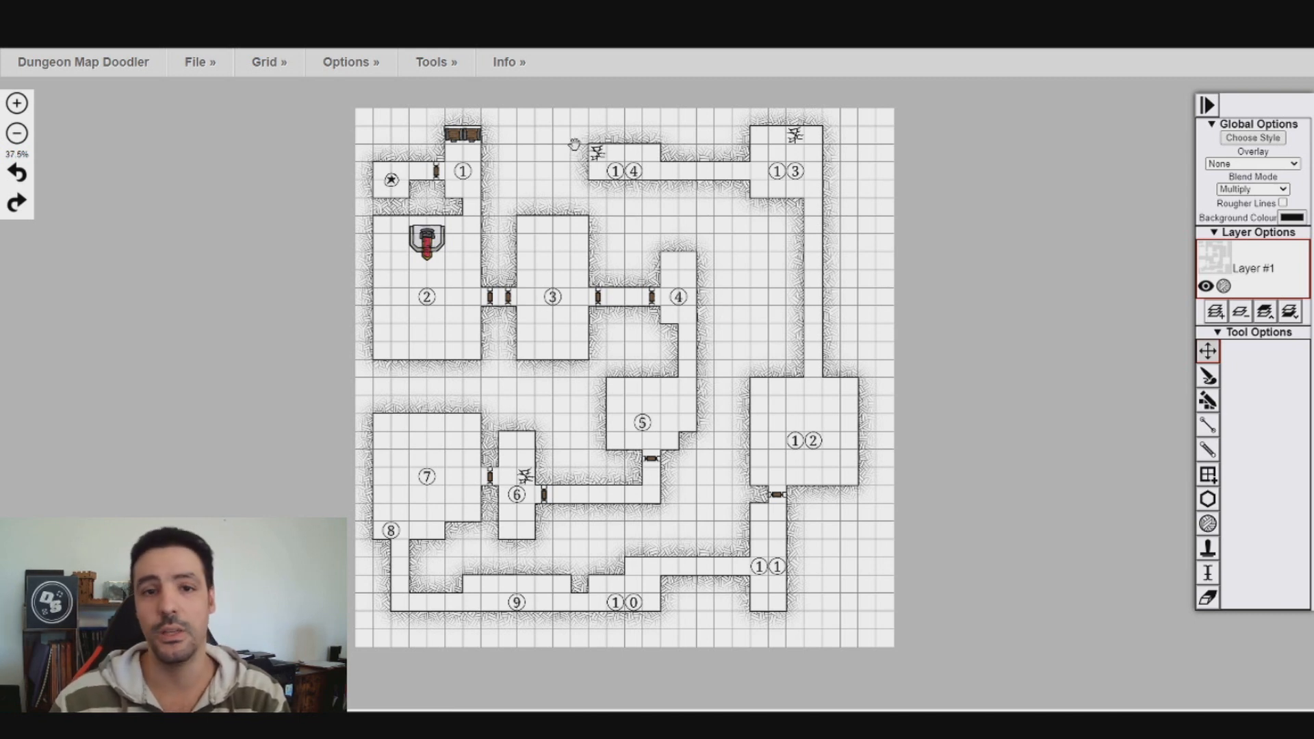
Generate another random dungeon with the content amount set to Lots and monsters included.
mouse_move(434, 72)
left_click(443, 145)
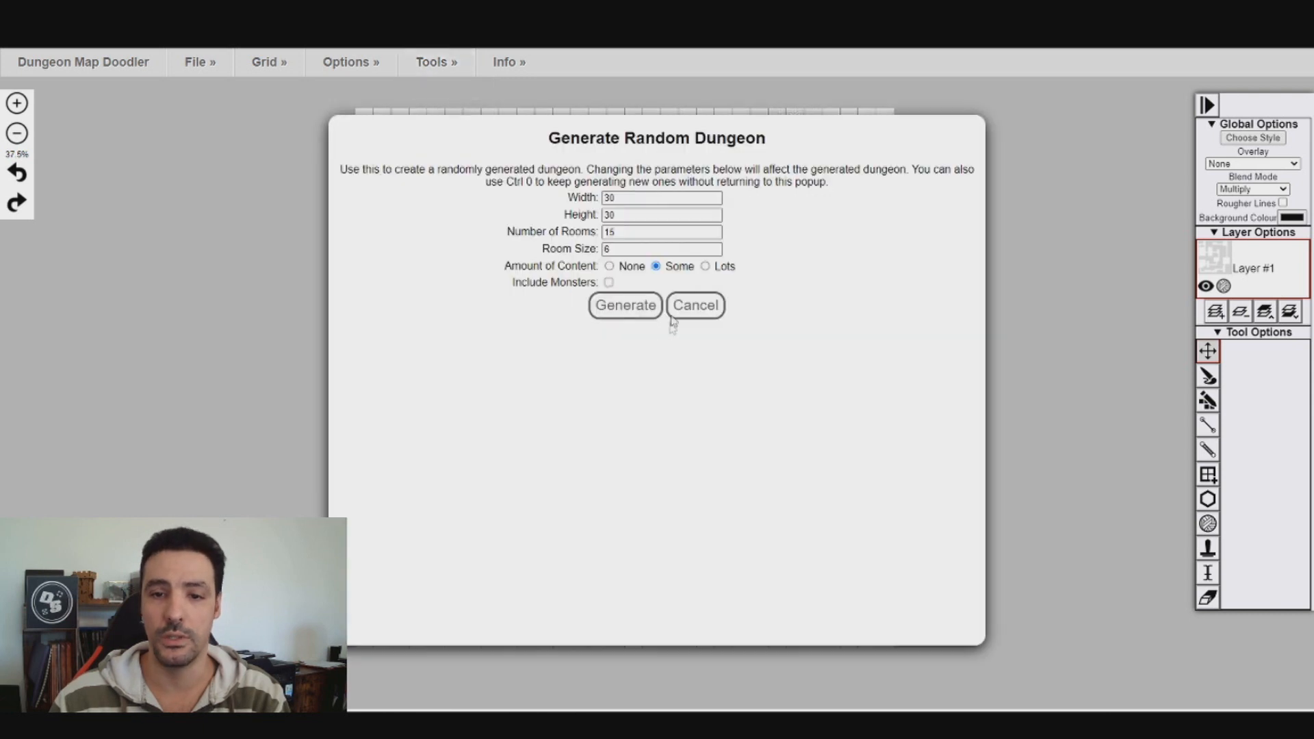
left_click(706, 267)
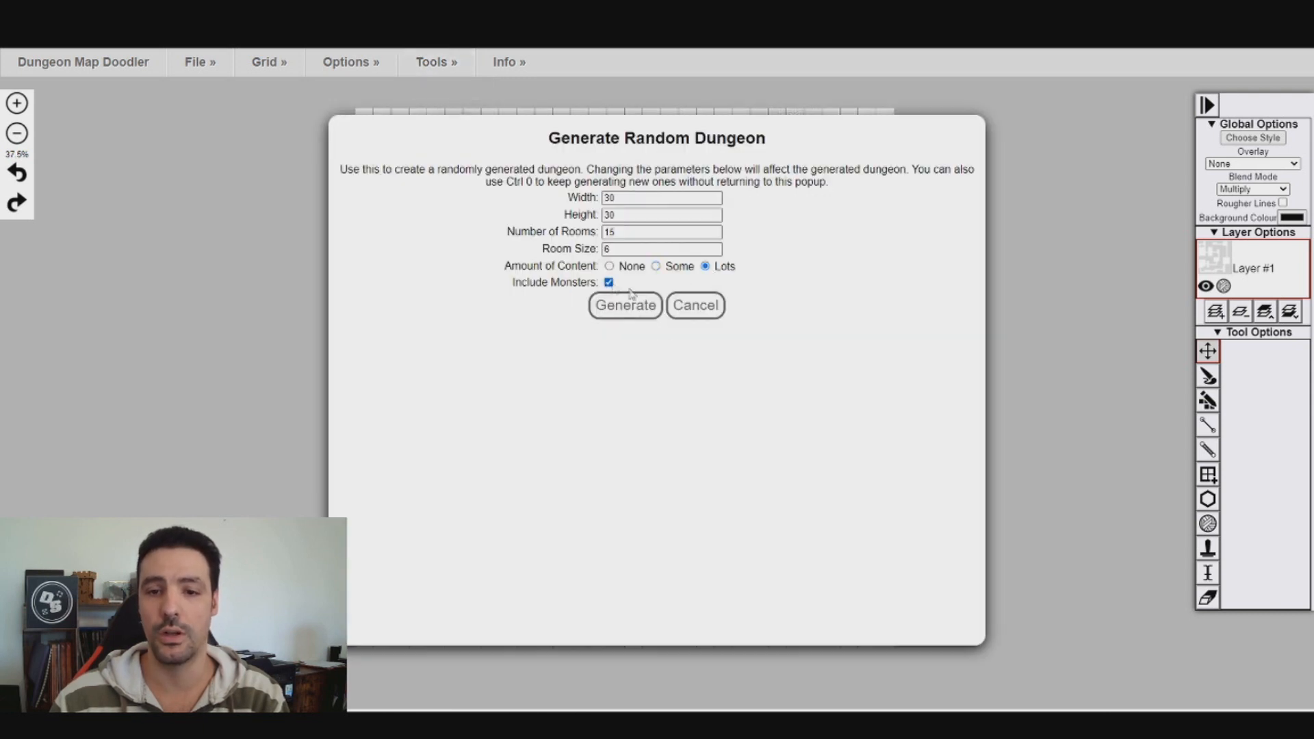
left_click(633, 306)
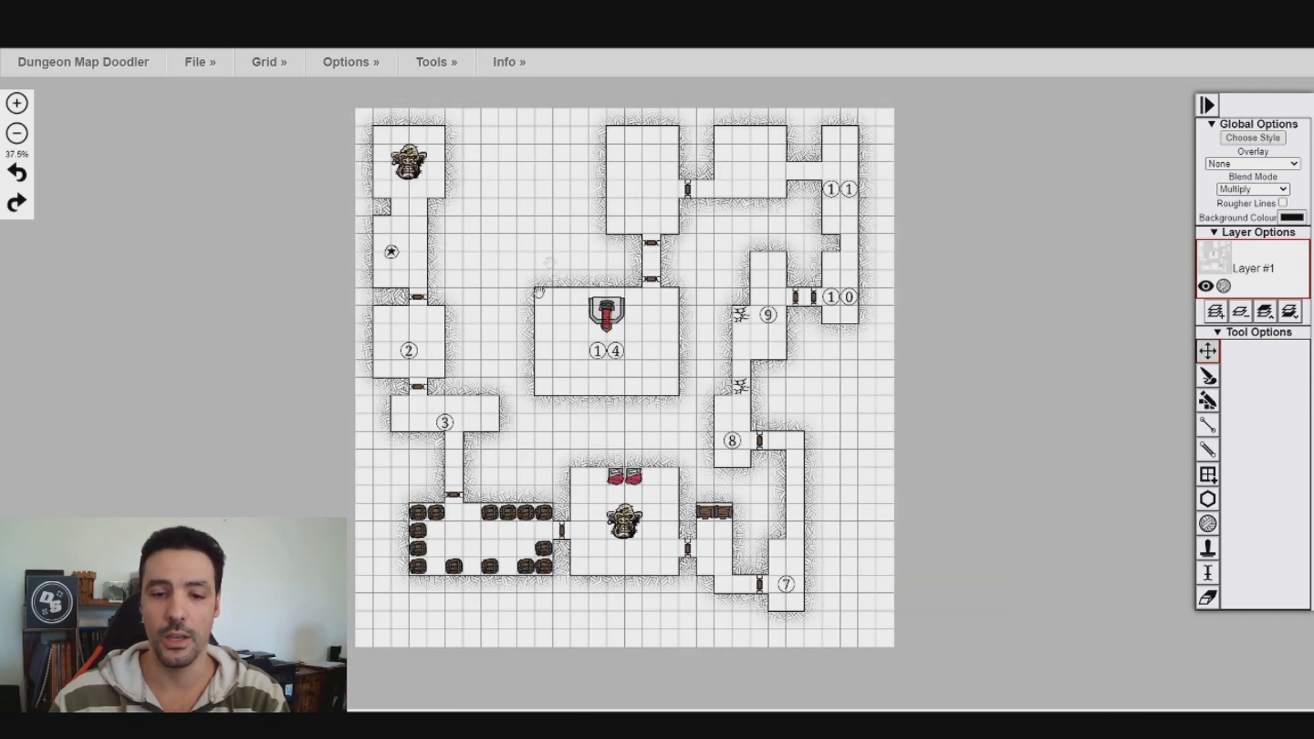
Examine the monsters, furniture and objects placed in the rooms of the newly generated dungeon.
scroll(410, 202, "up", 1)
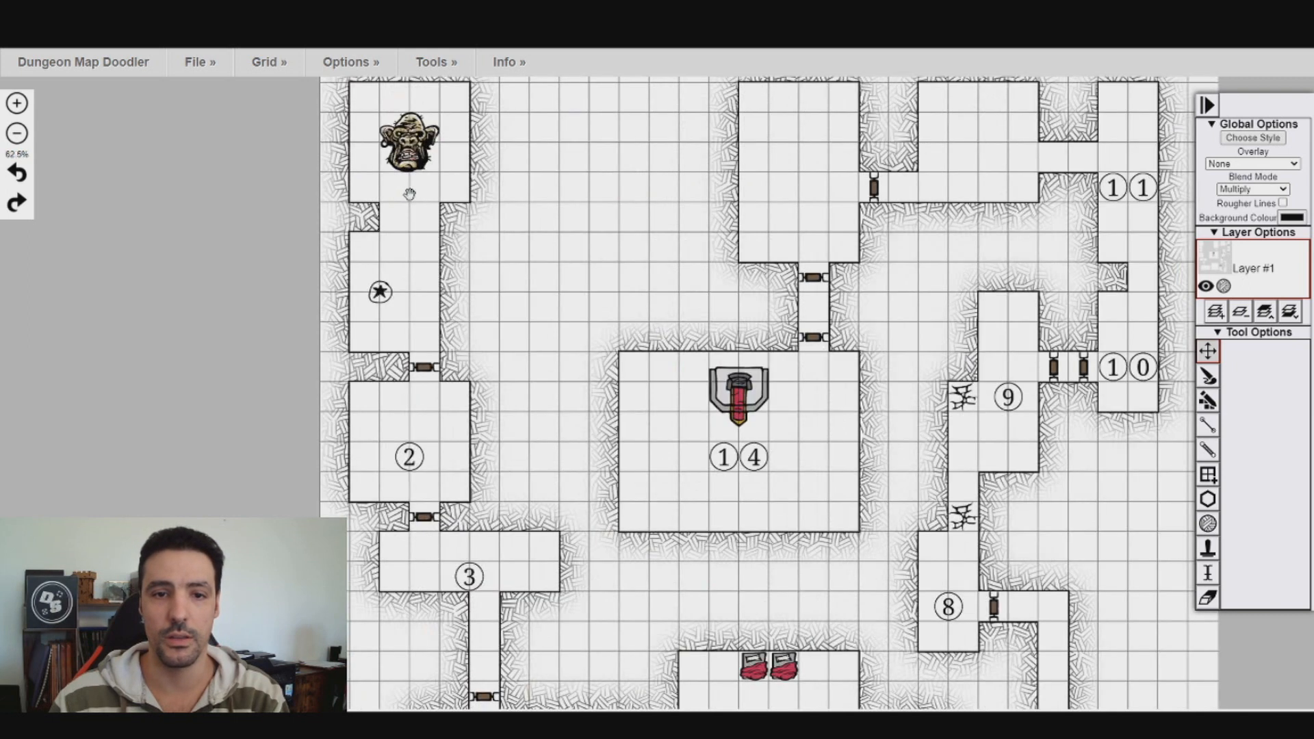
scroll(416, 171, "down", 1)
scroll(416, 171, "up", 2)
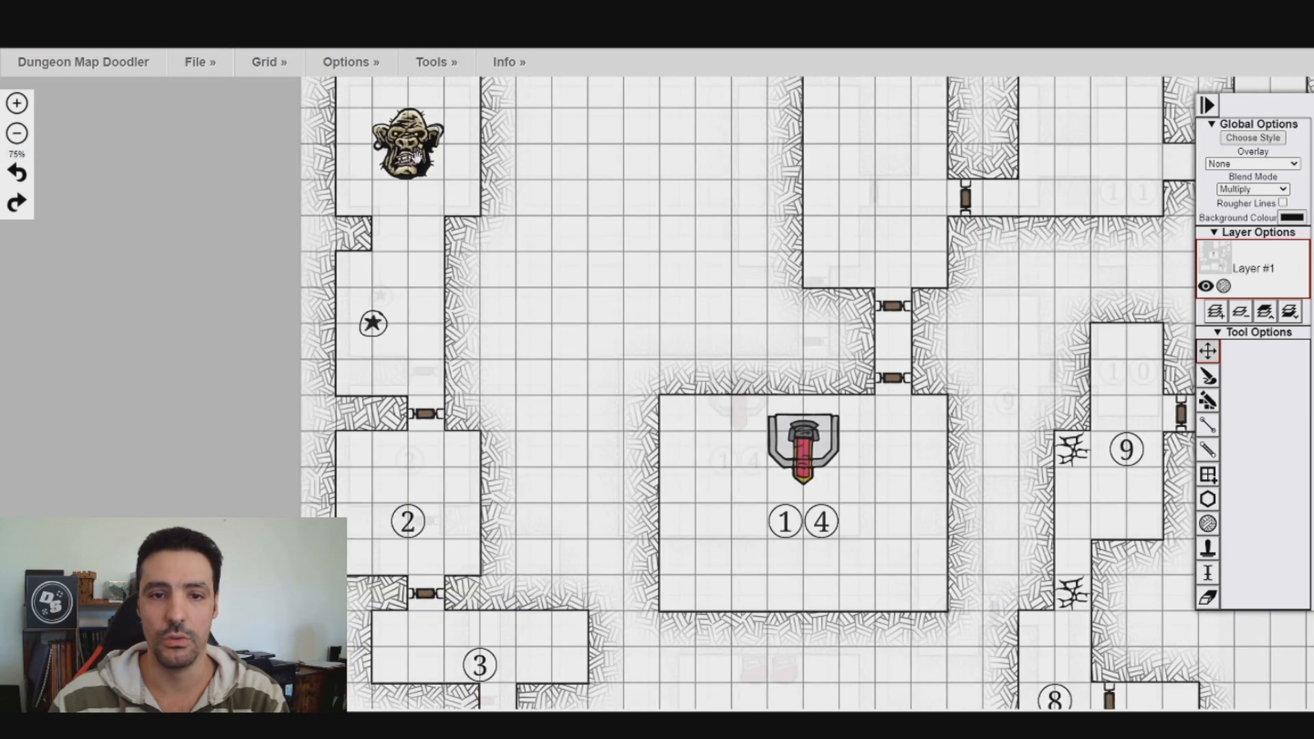
scroll(416, 171, "down", 1)
scroll(647, 383, "down", 1)
scroll(694, 466, "up", 2)
left_click_drag(582, 477, 485, 318)
scroll(441, 448, "down", 2)
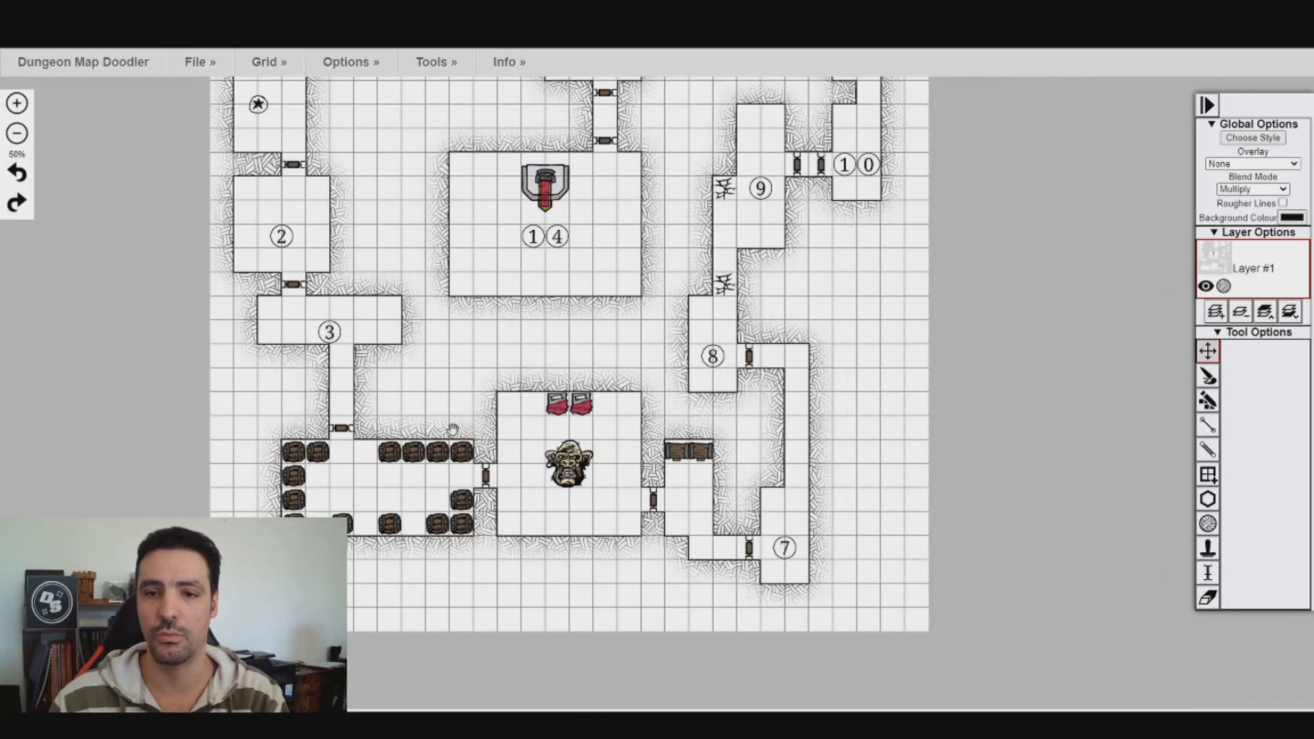
scroll(446, 292, "up", 1)
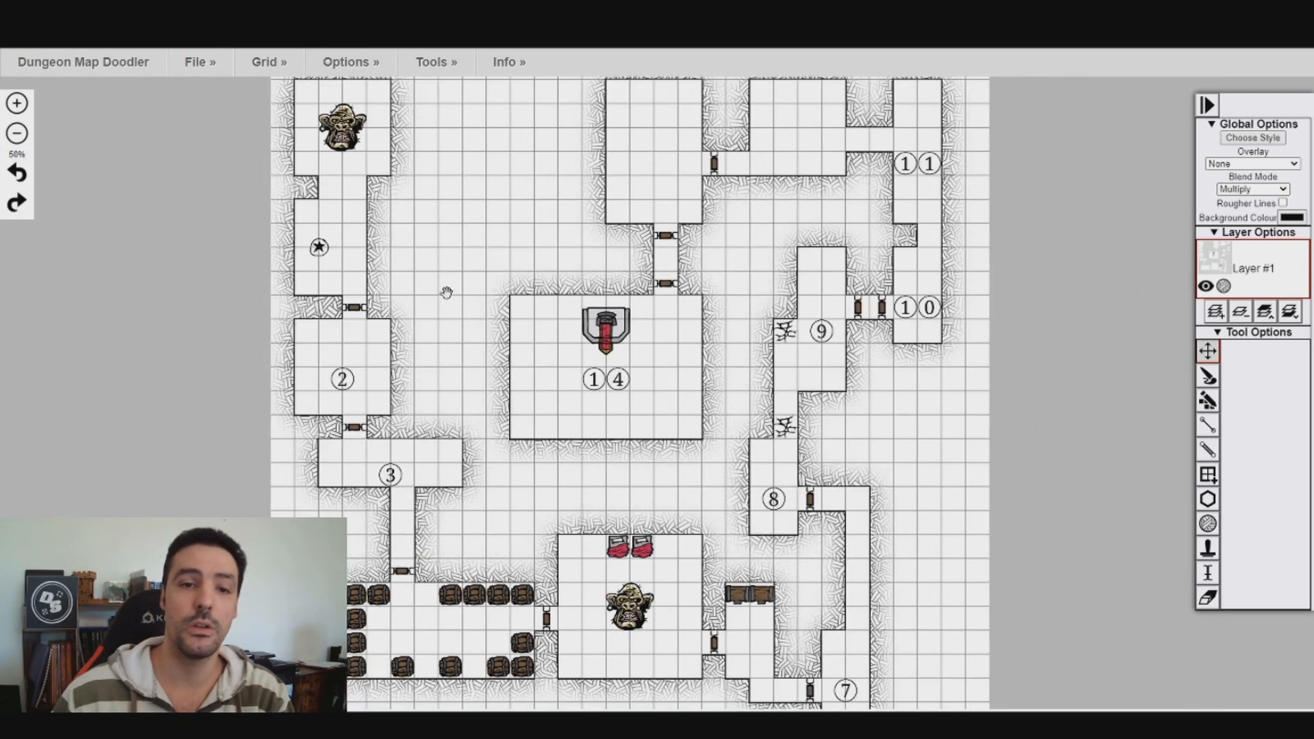
Generate another random dungeon with the content amount set to None and monsters excluded.
left_click(452, 62)
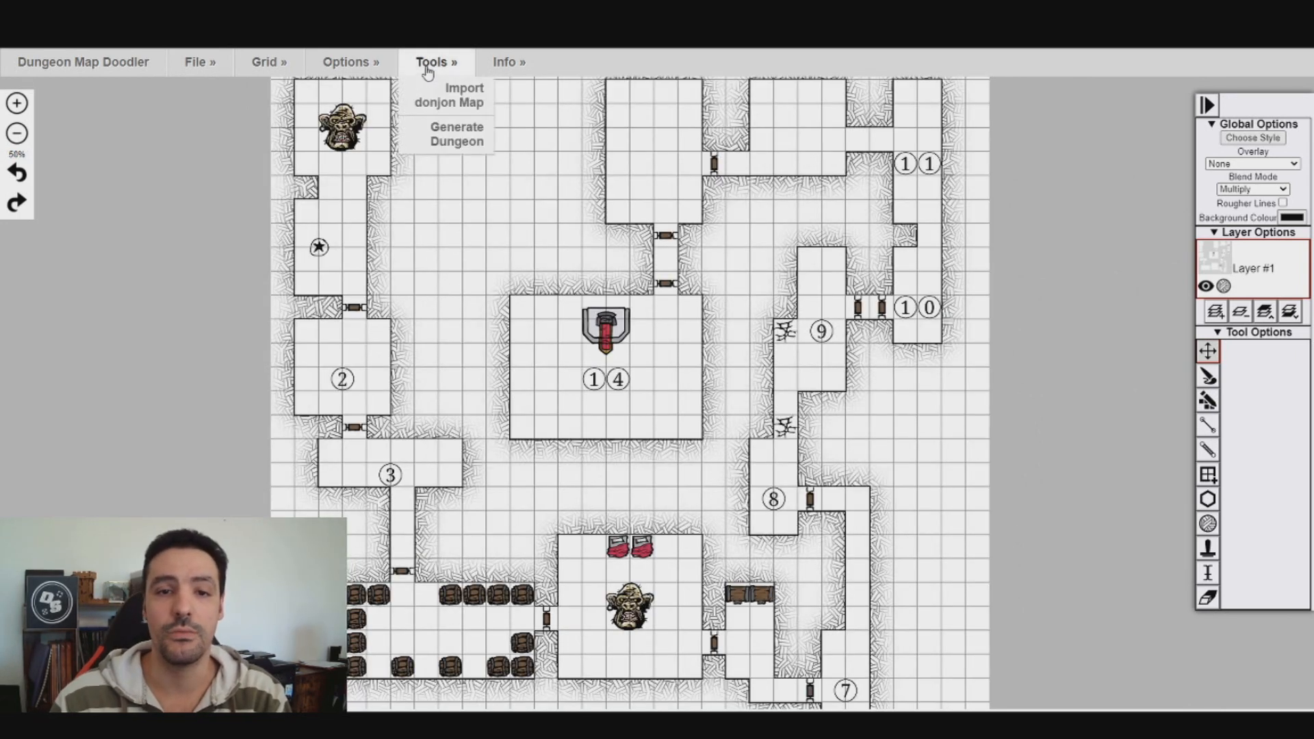
left_click(454, 141)
left_click(610, 267)
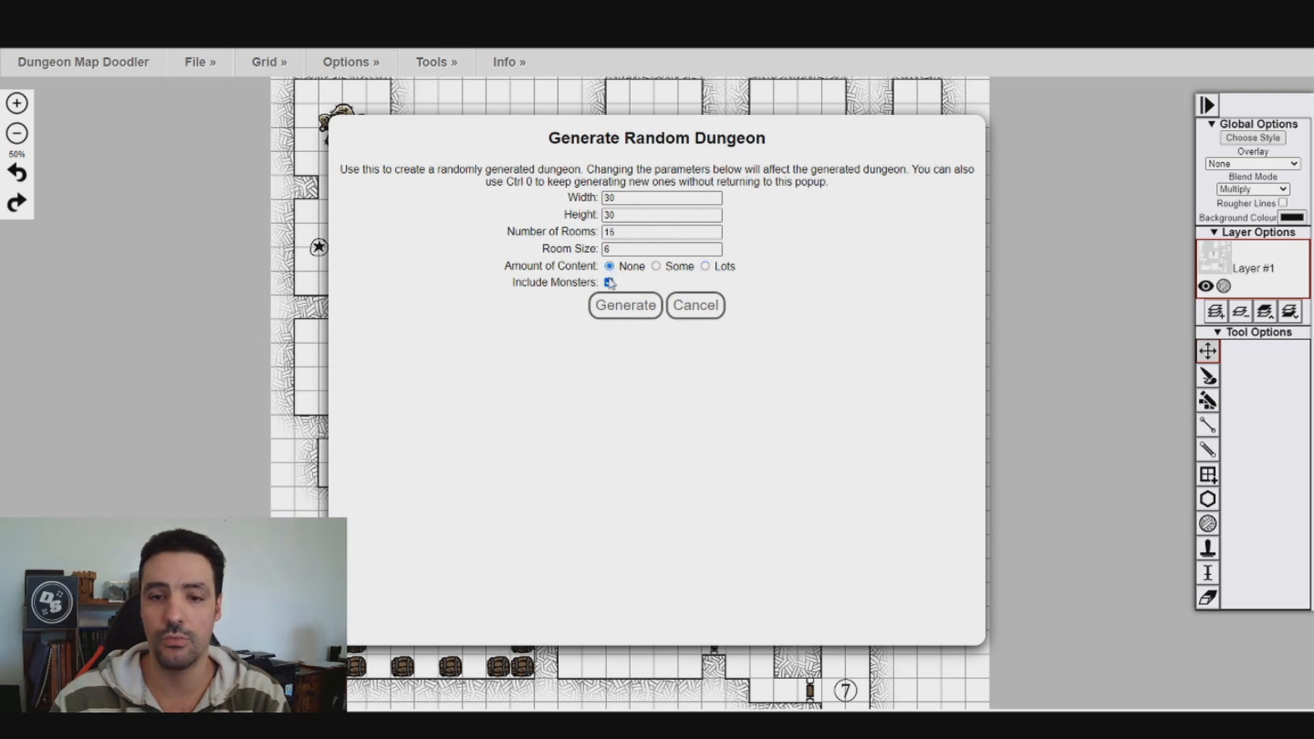
left_click(617, 303)
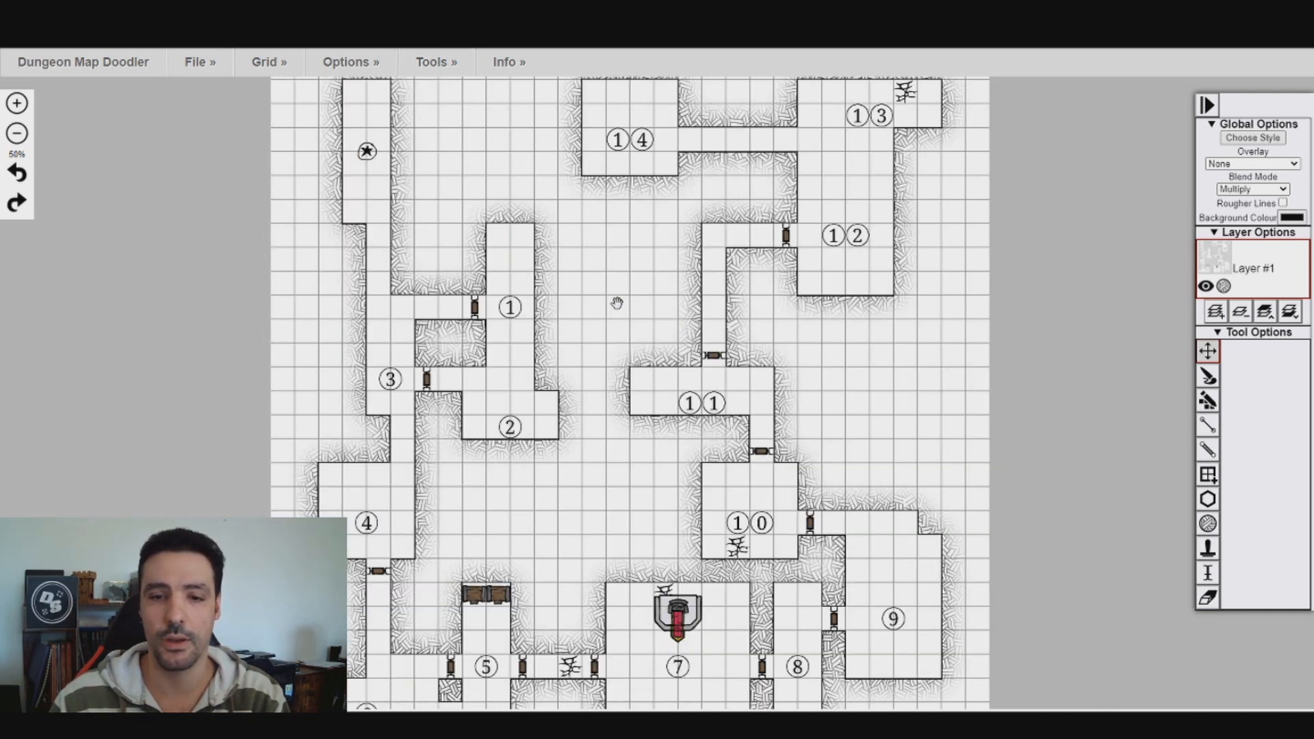
scroll(622, 230, "down", 1)
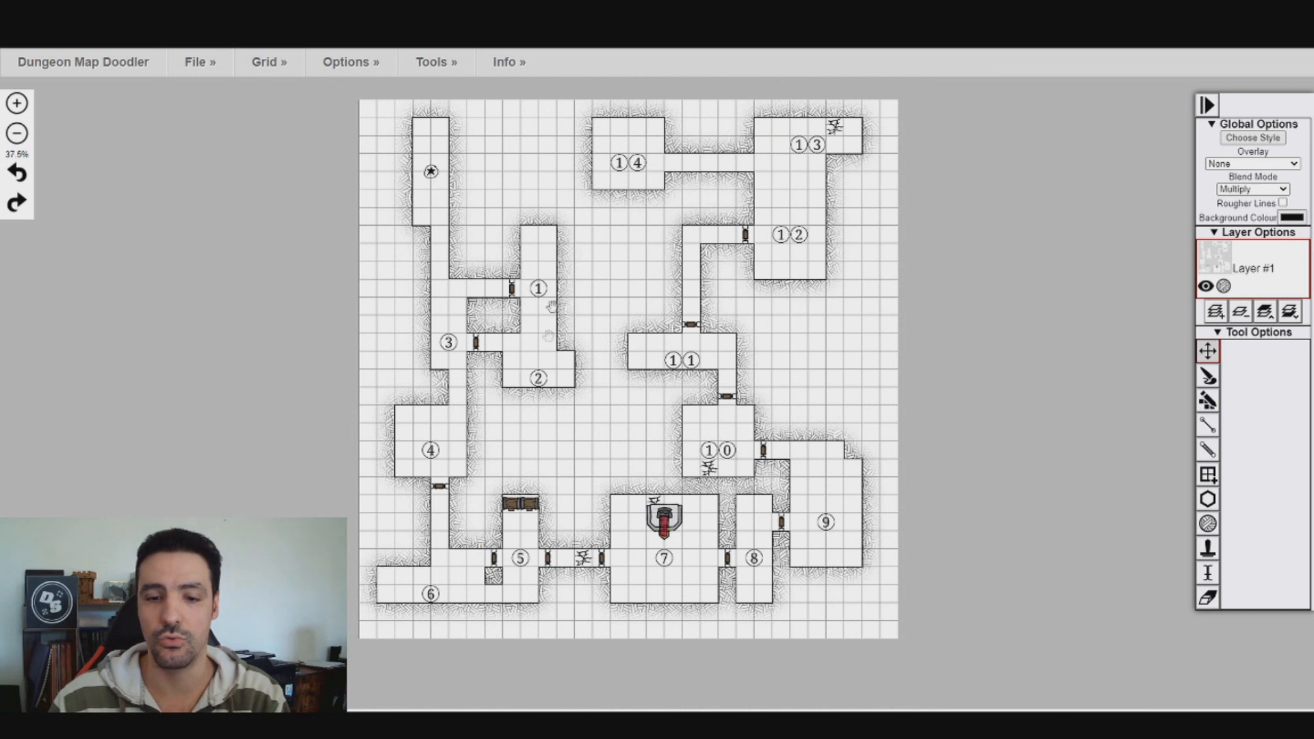
scroll(588, 274, "up", 1)
scroll(616, 273, "down", 1)
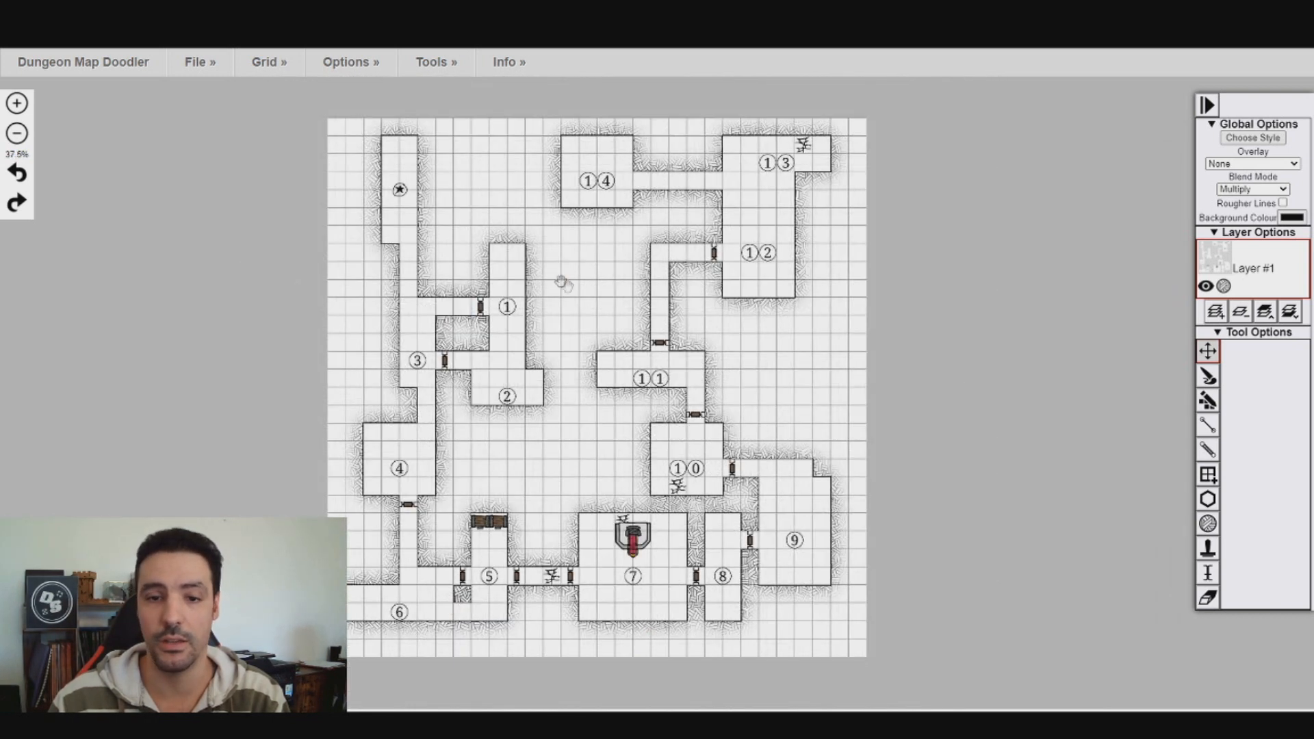
left_click_drag(561, 283, 573, 274)
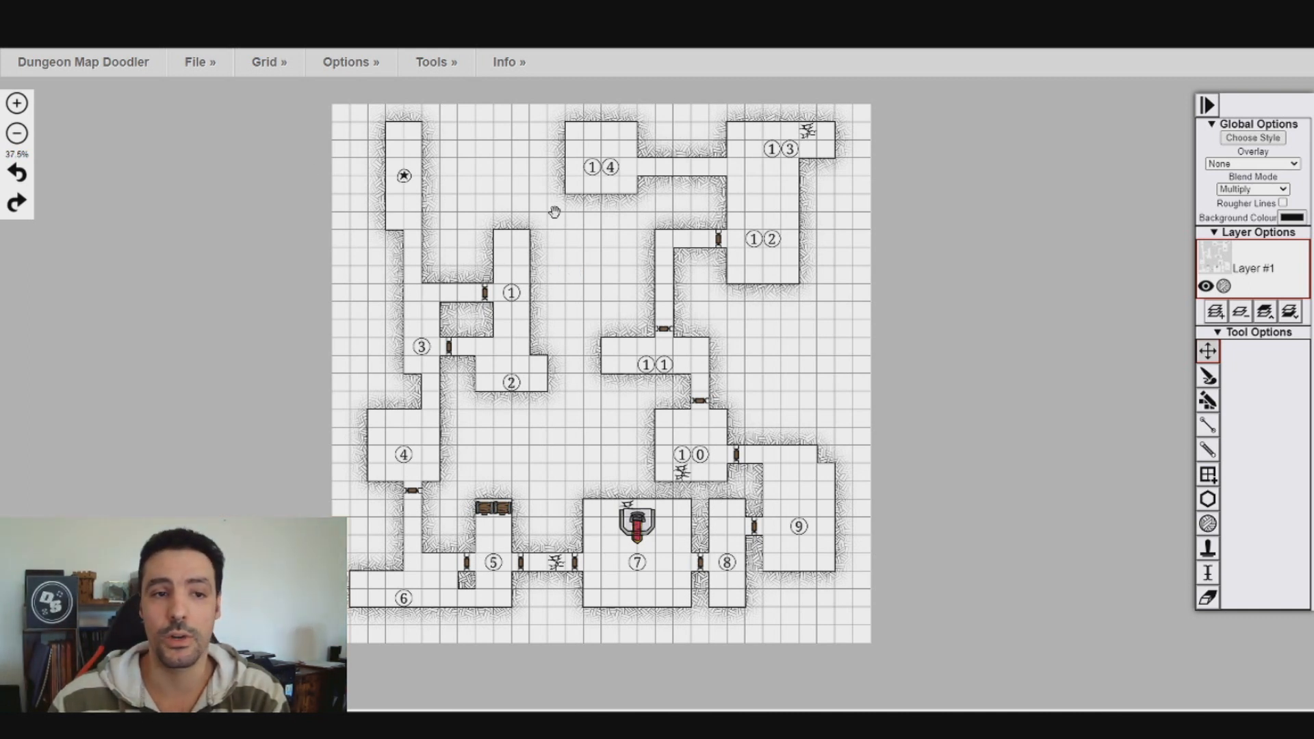
Create a new blank map 150 feet wide and 150 feet high, with 5 feet per box and 70-pixel boxes.
left_click(205, 74)
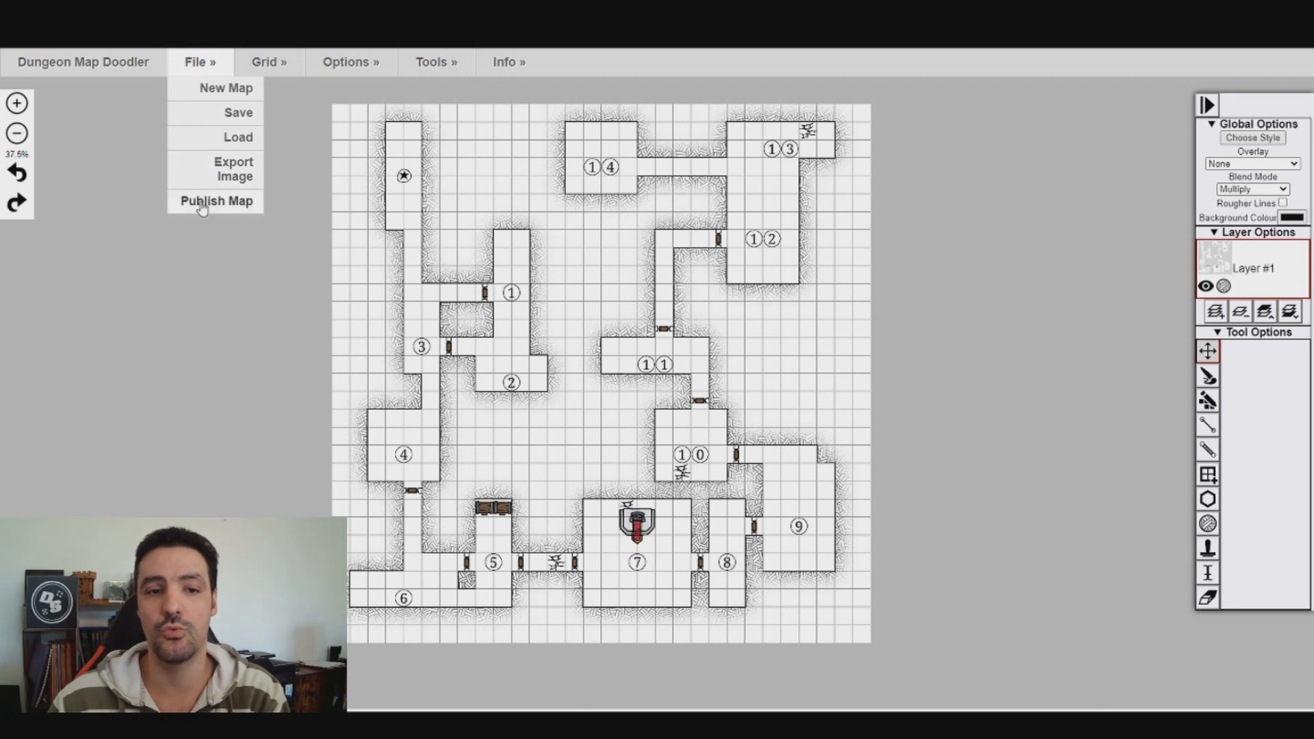
left_click(229, 90)
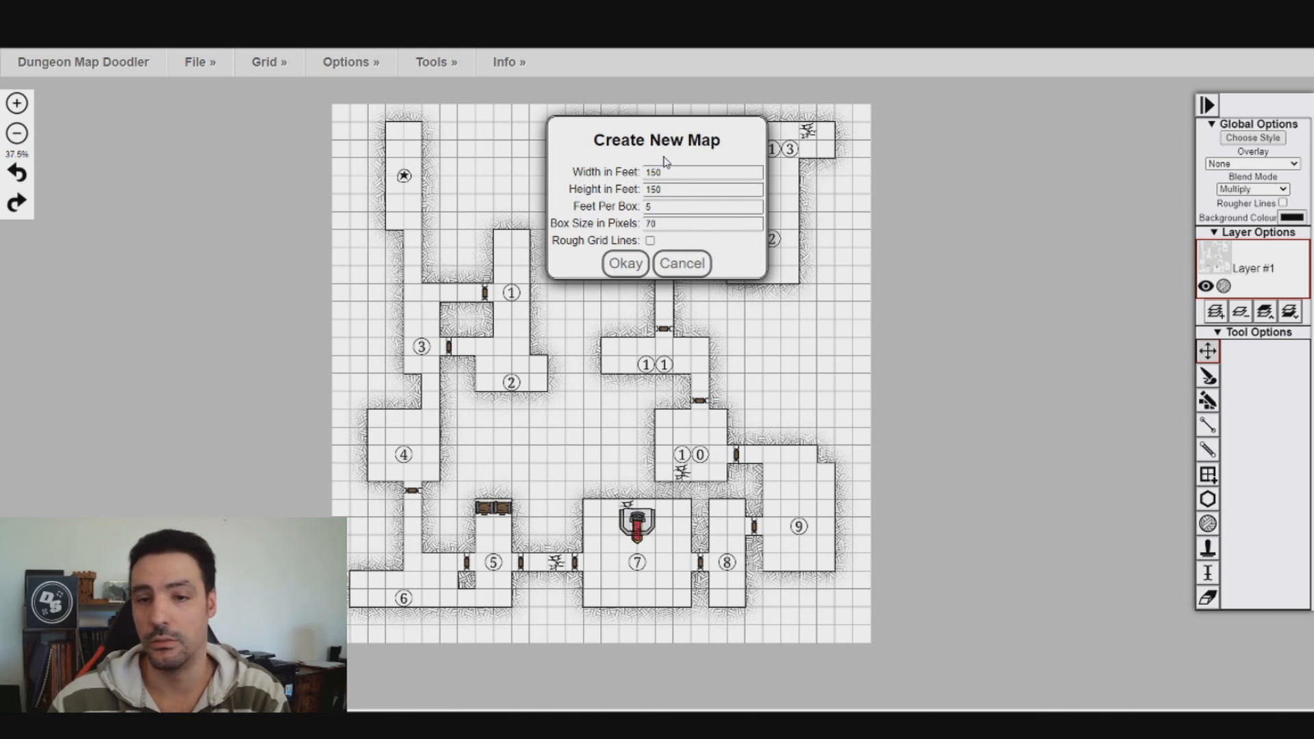
left_click(625, 264)
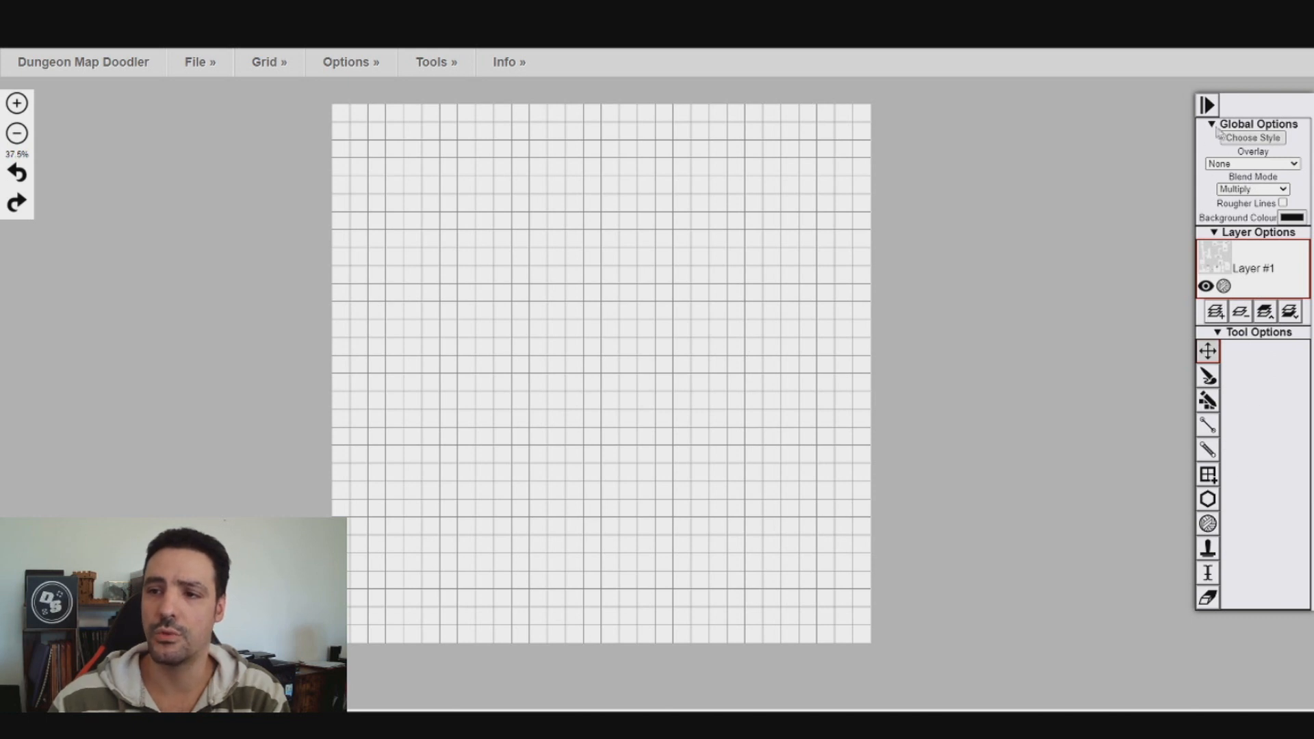
Try the black parchment style preset on the map and return to the white hatched preset.
left_click(1258, 140)
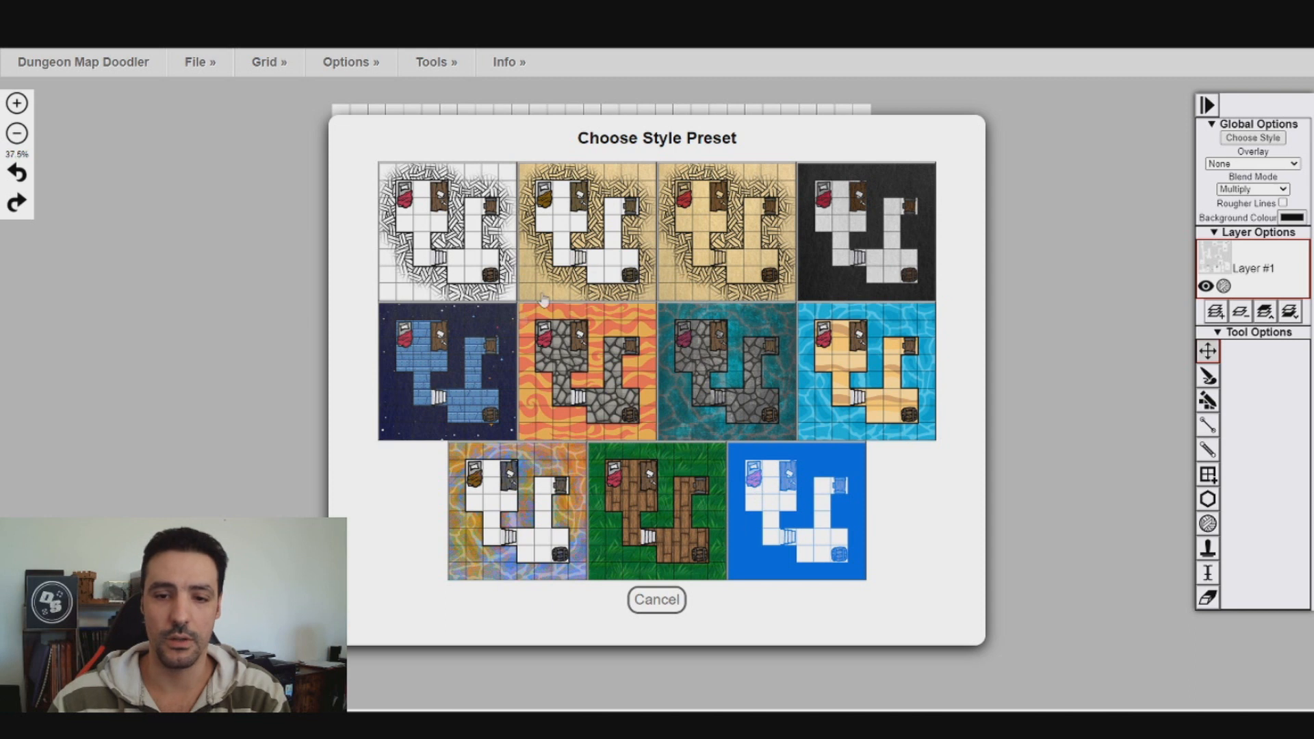
left_click(883, 212)
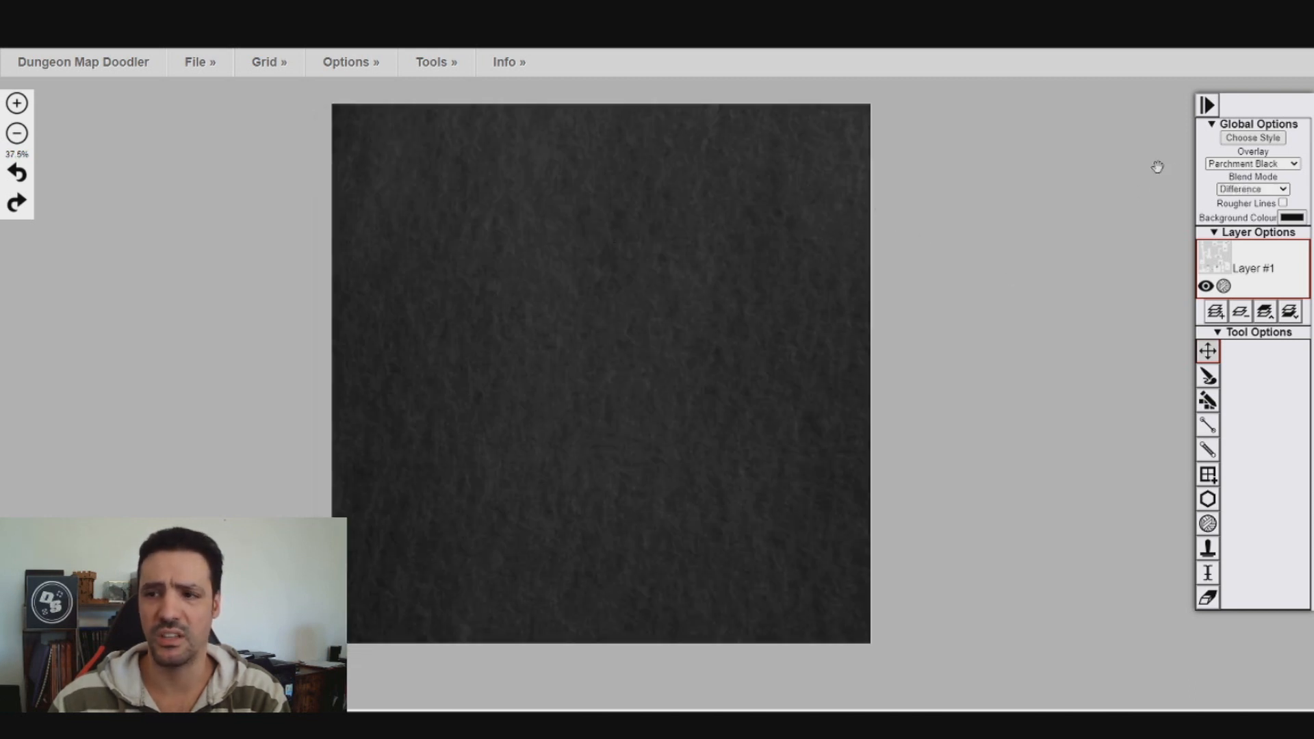
left_click(1261, 140)
left_click(423, 227)
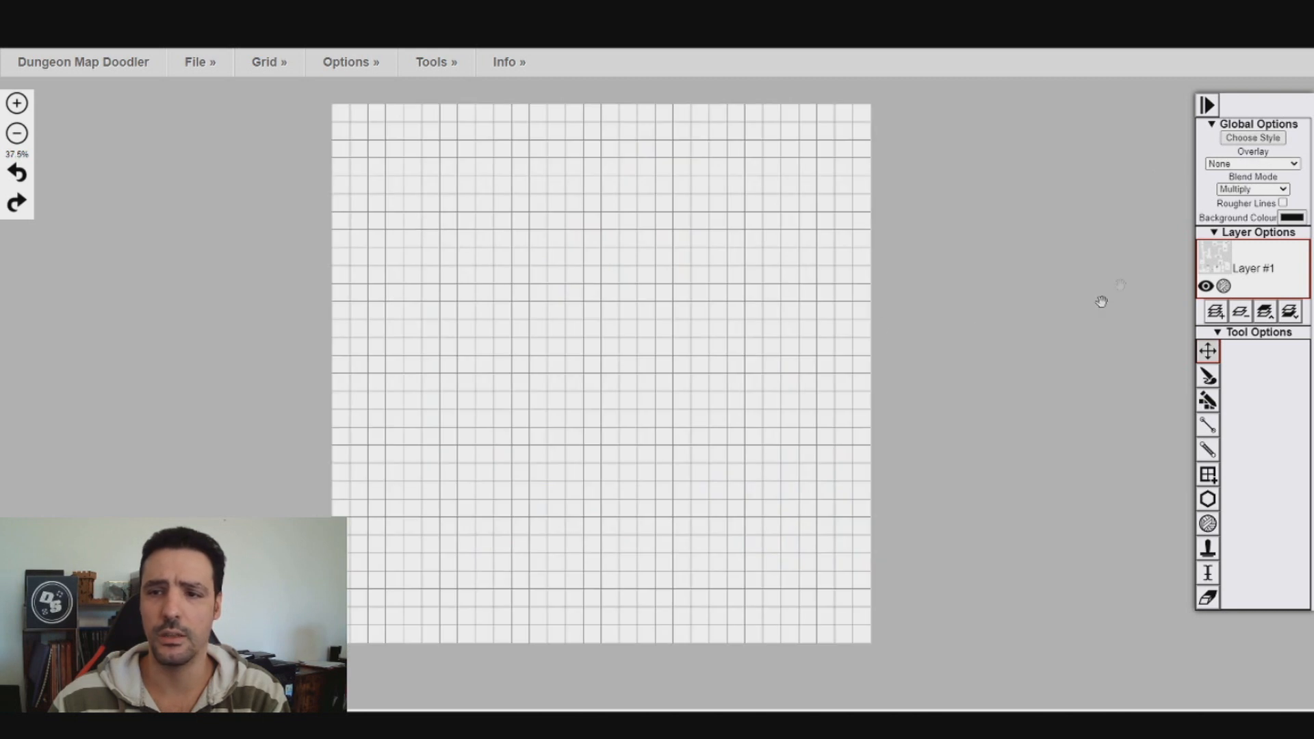
Set the map overlay to Parchment Yellow, and look over the style presets without choosing one.
left_click(1269, 167)
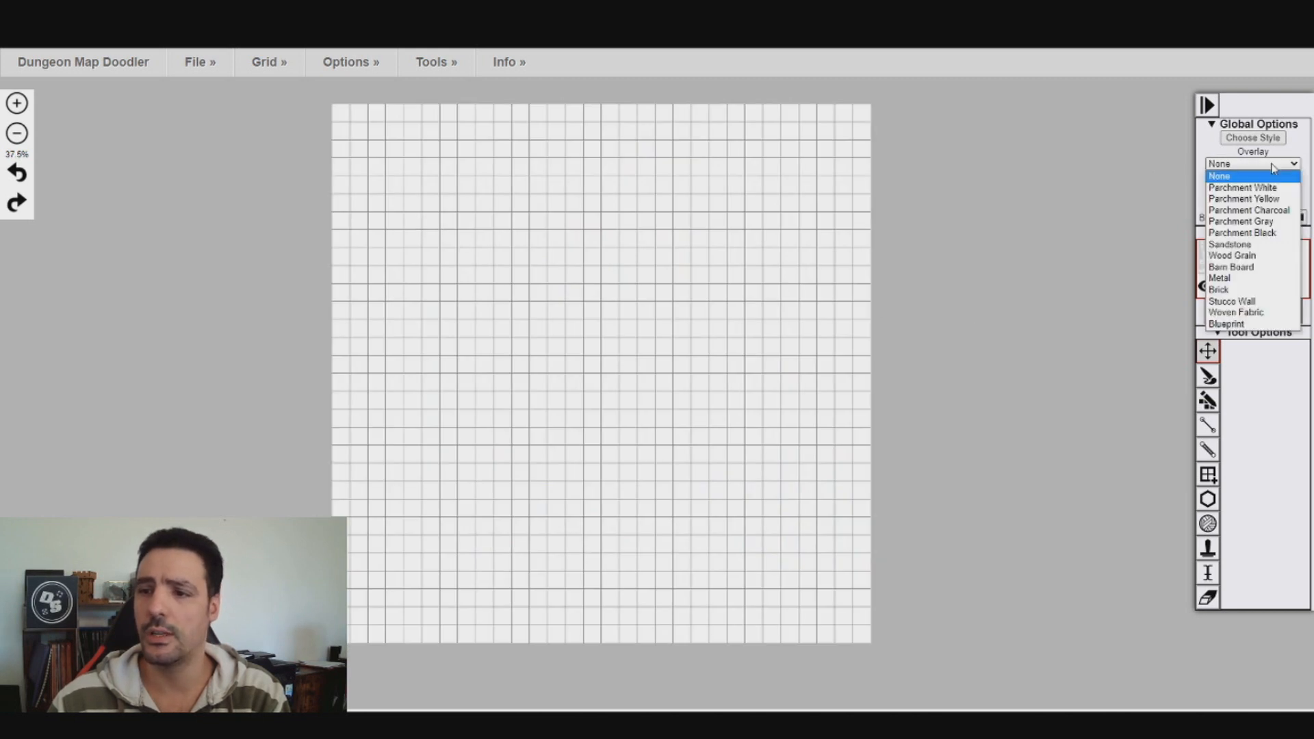
left_click(1243, 199)
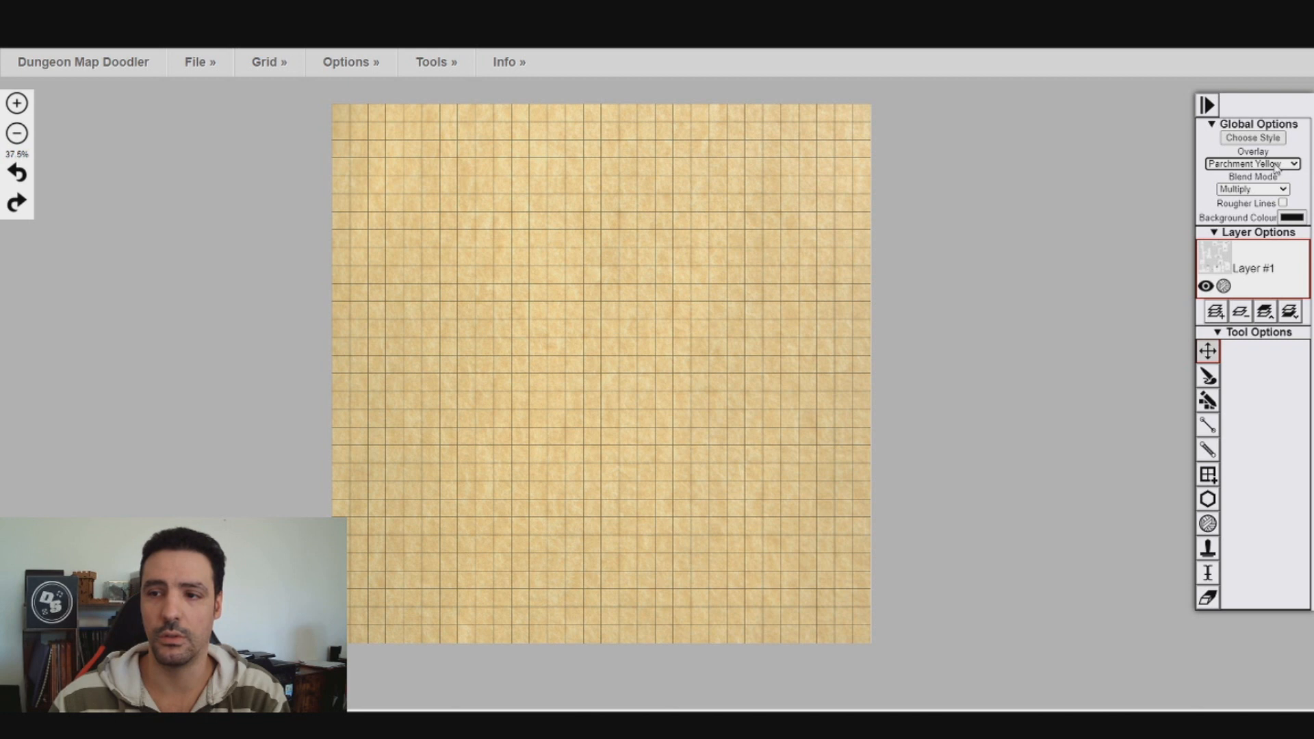
left_click(1263, 140)
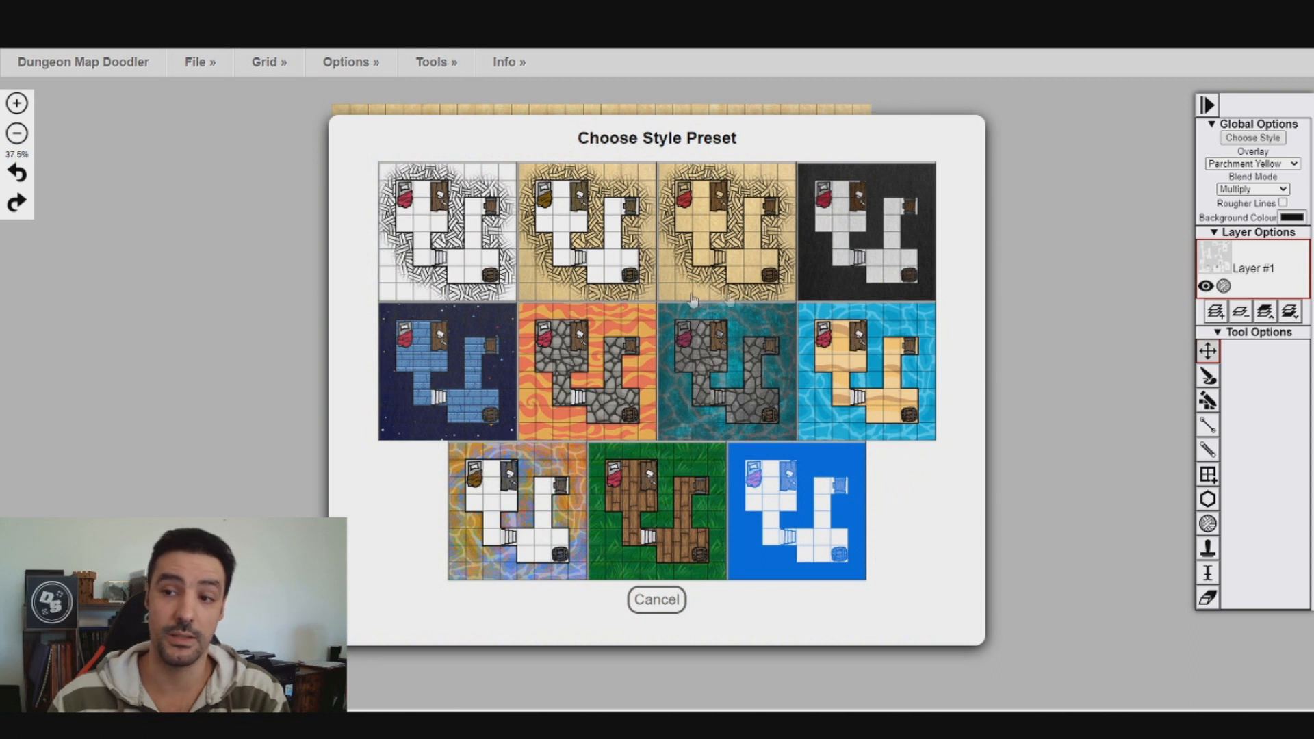
left_click(656, 601)
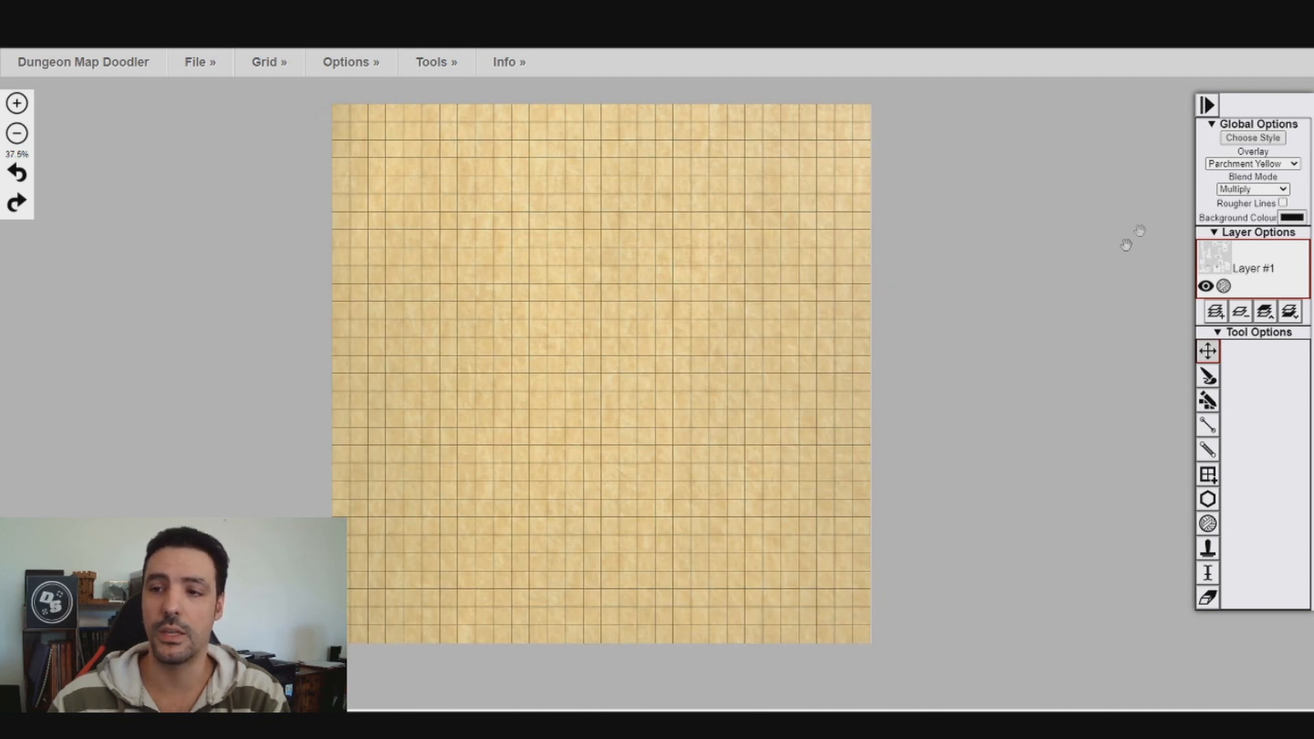
Try the Parchment White overlay and set the map overlay back to None.
left_click(1246, 164)
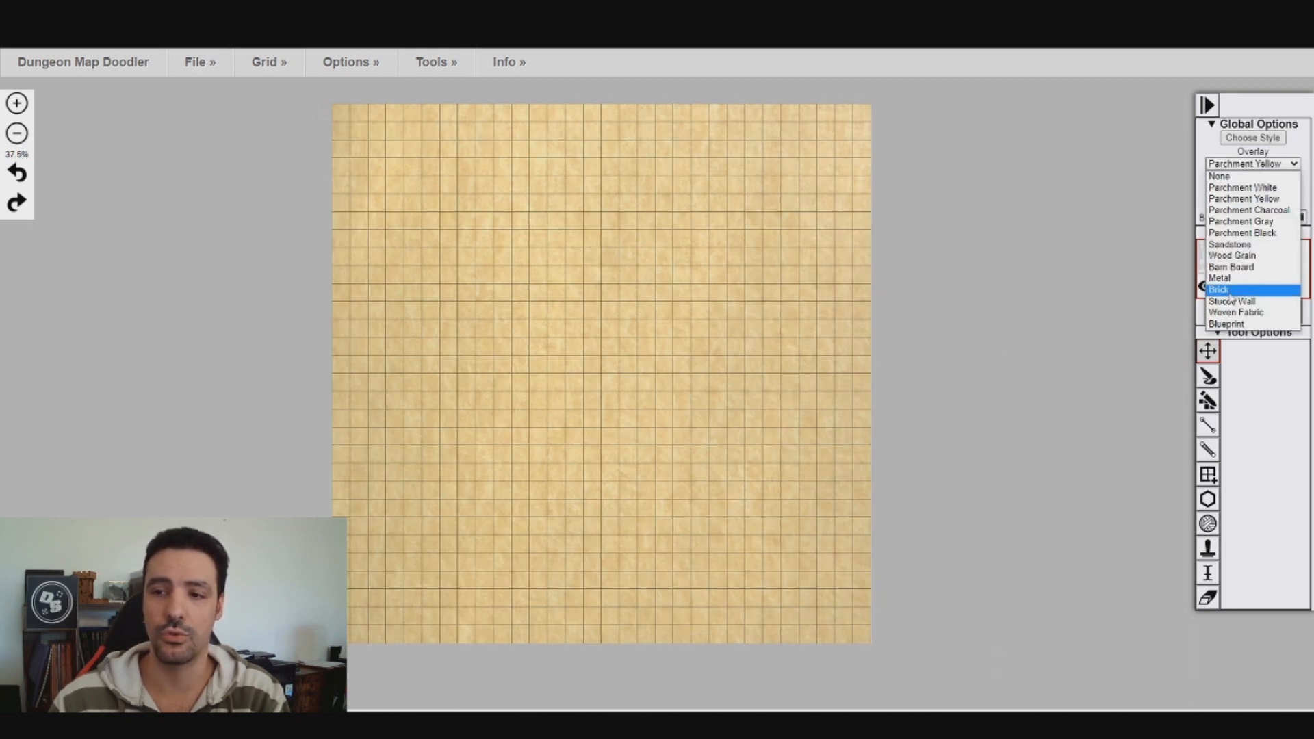
left_click(1244, 188)
key("Up")
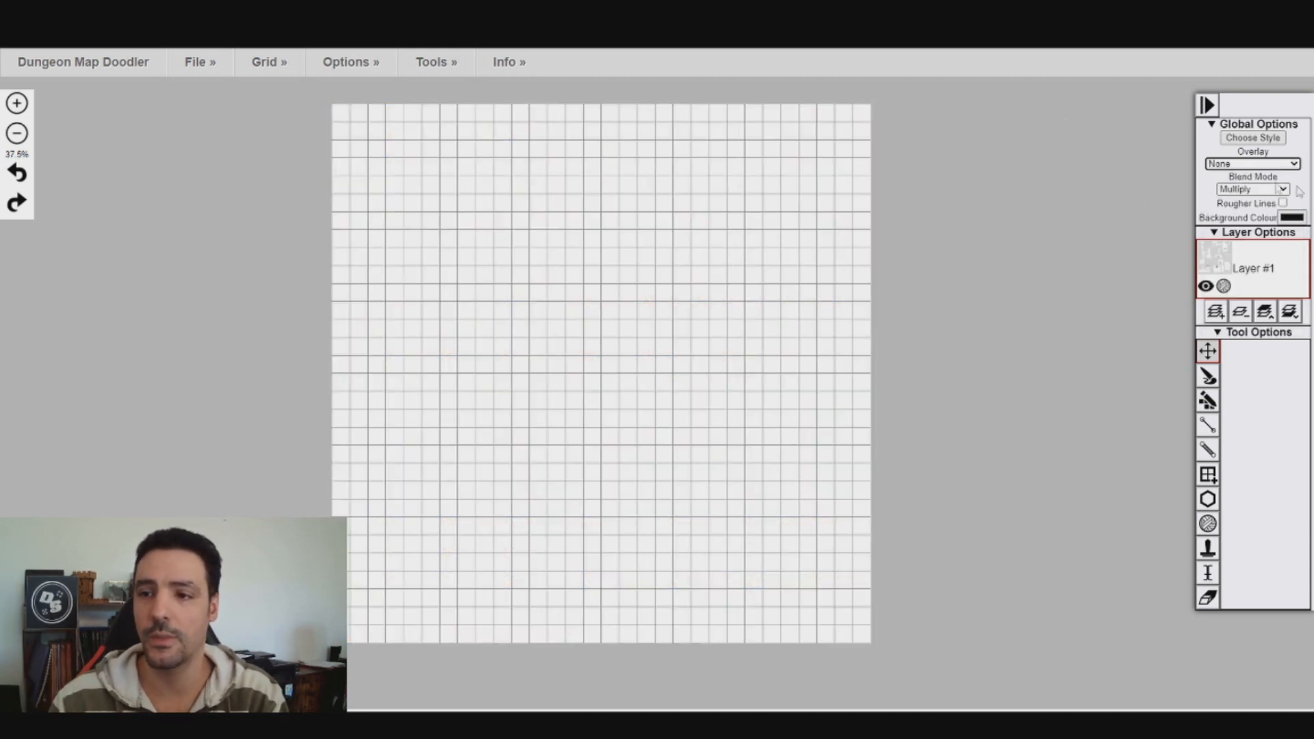
left_click(1262, 189)
left_click(1259, 188)
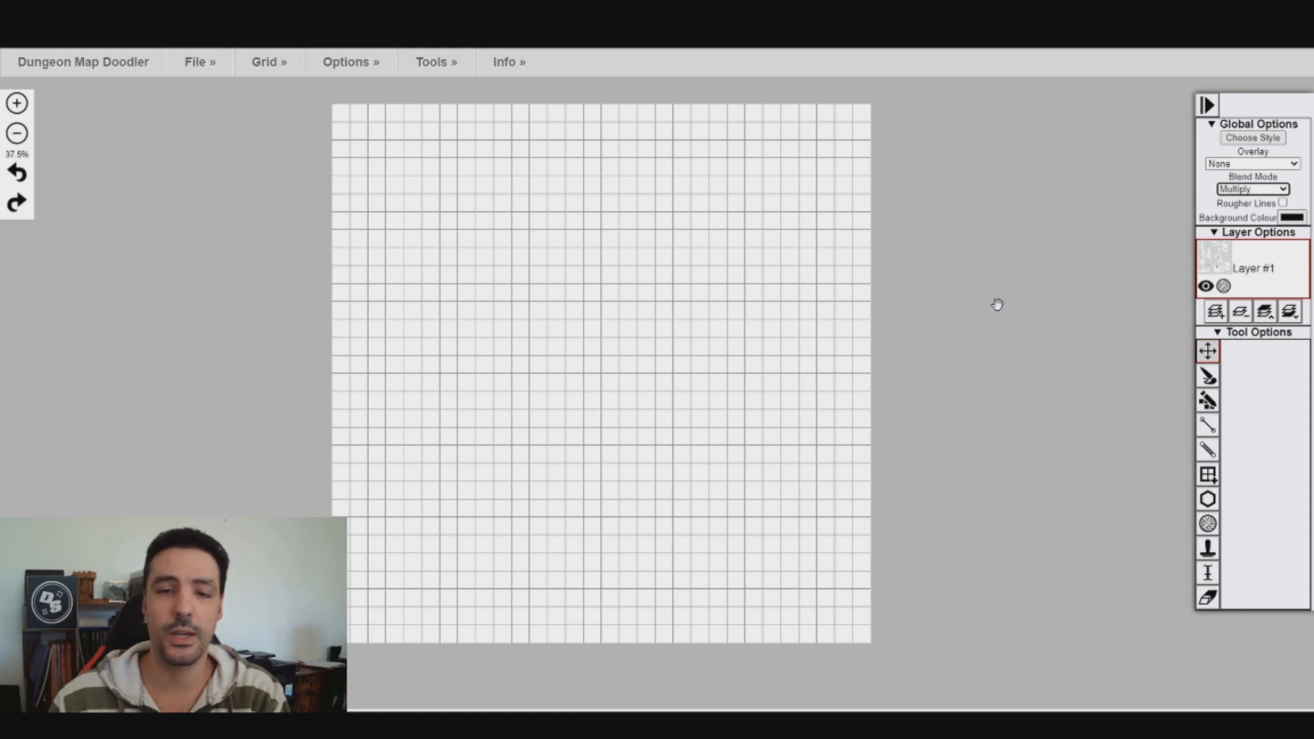
Draw a short freehand pen stroke at size 6 and a longer one below it at size 145.
left_click(1208, 376)
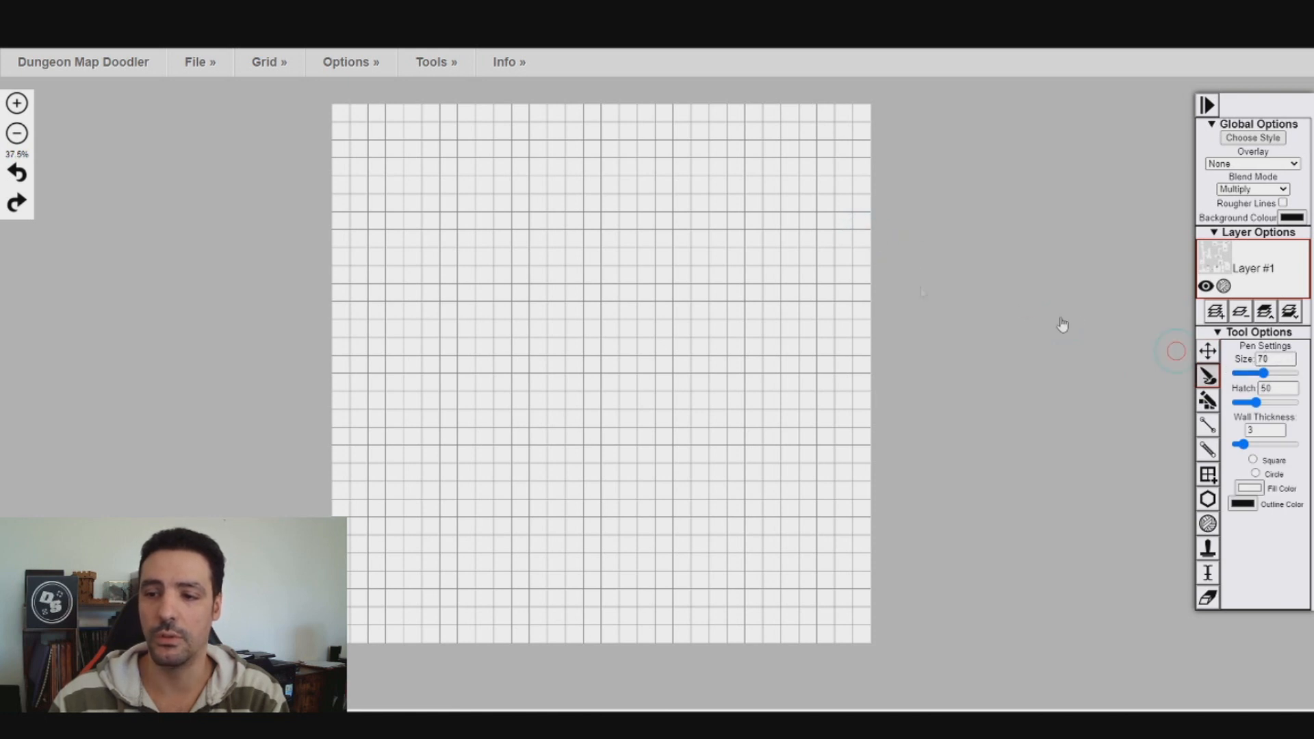
left_click_drag(1264, 376, 1237, 373)
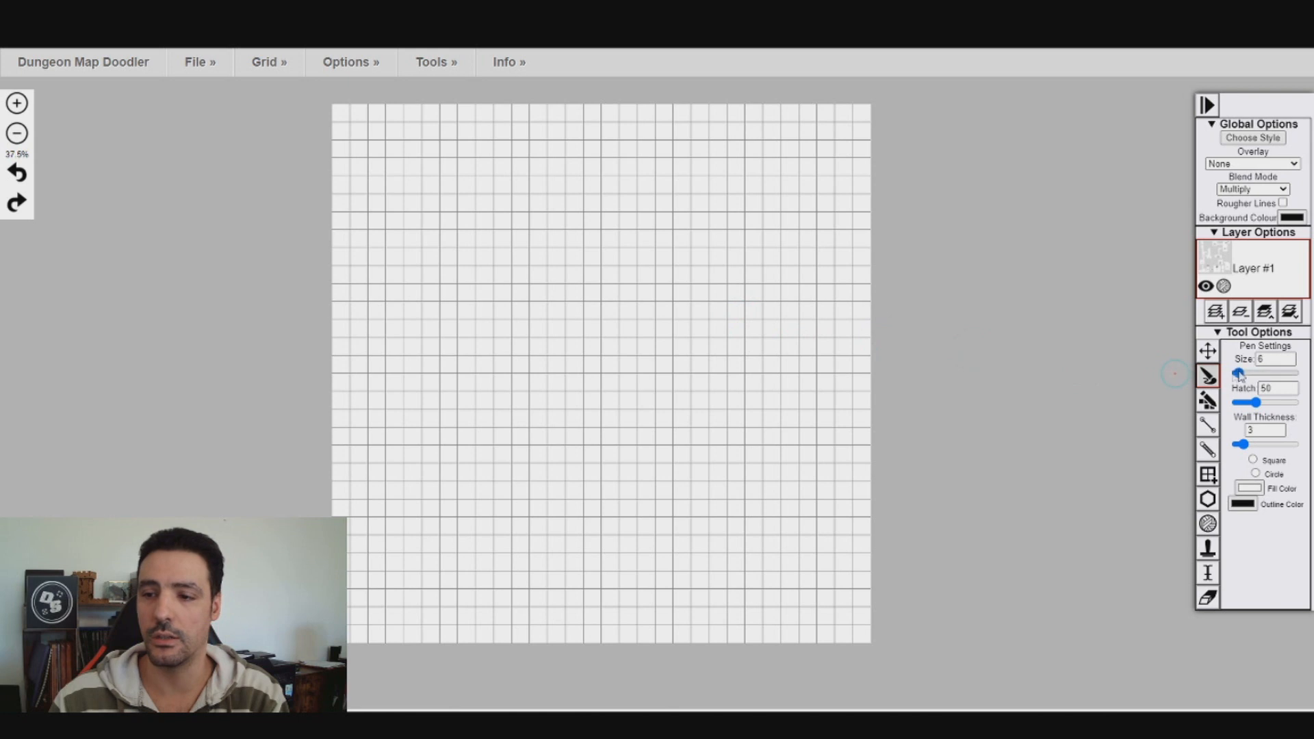
left_click_drag(642, 280, 714, 282)
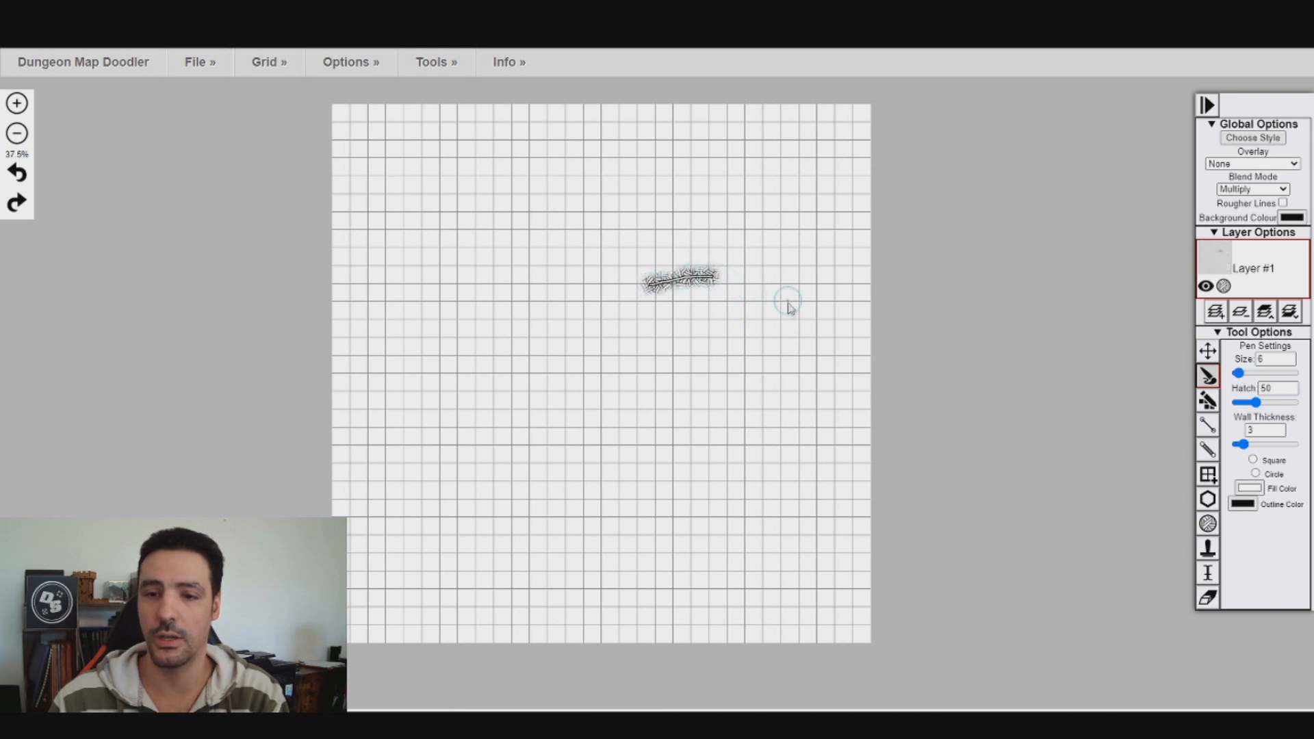
left_click_drag(1239, 373, 1291, 373)
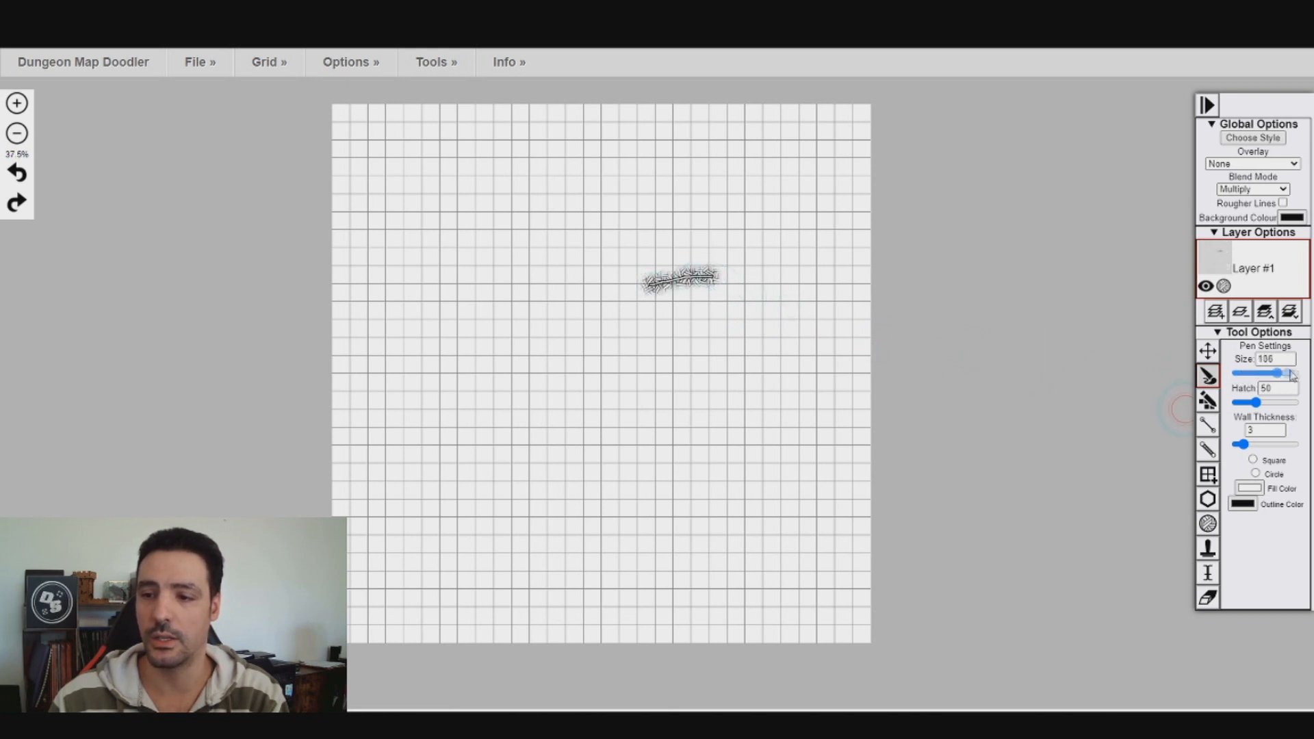
left_click_drag(618, 331, 776, 318)
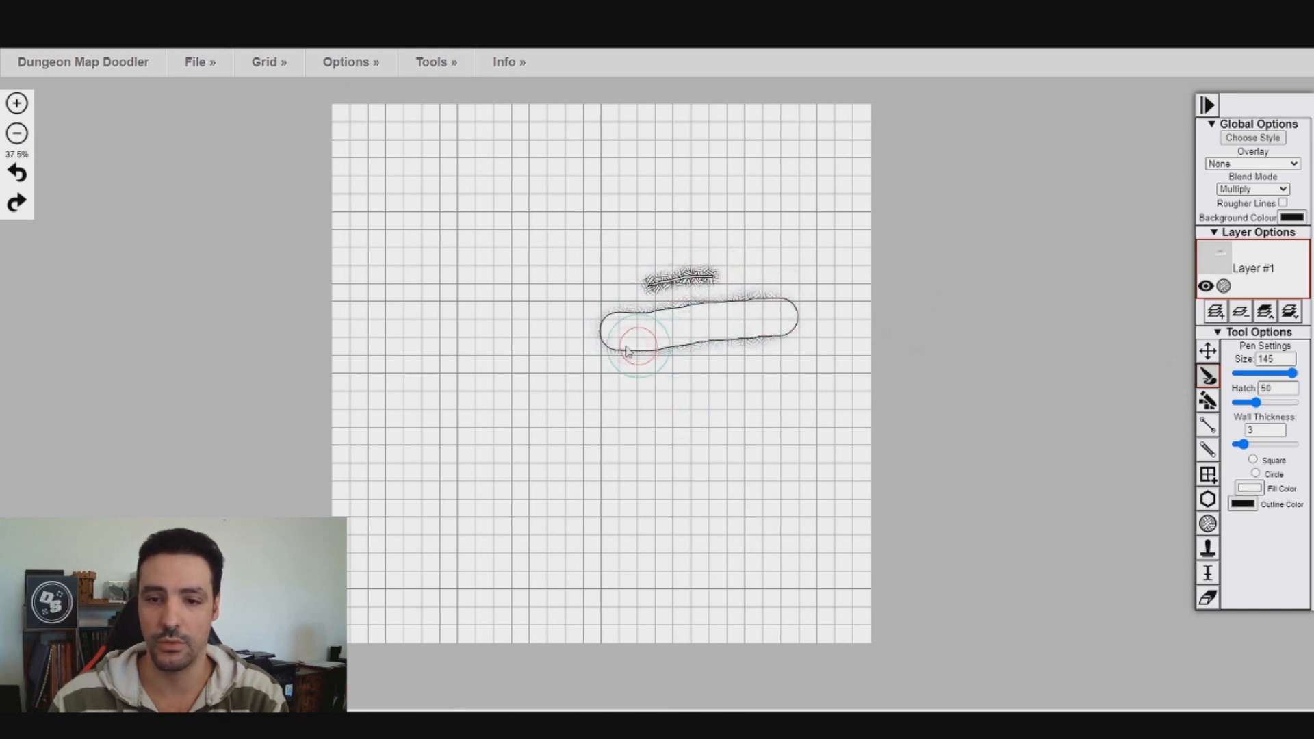
With the pen size at 74, draw one long stroke across the lower half with hatch 91 and a shorter one with hatch 1.
left_click_drag(1294, 377, 1267, 374)
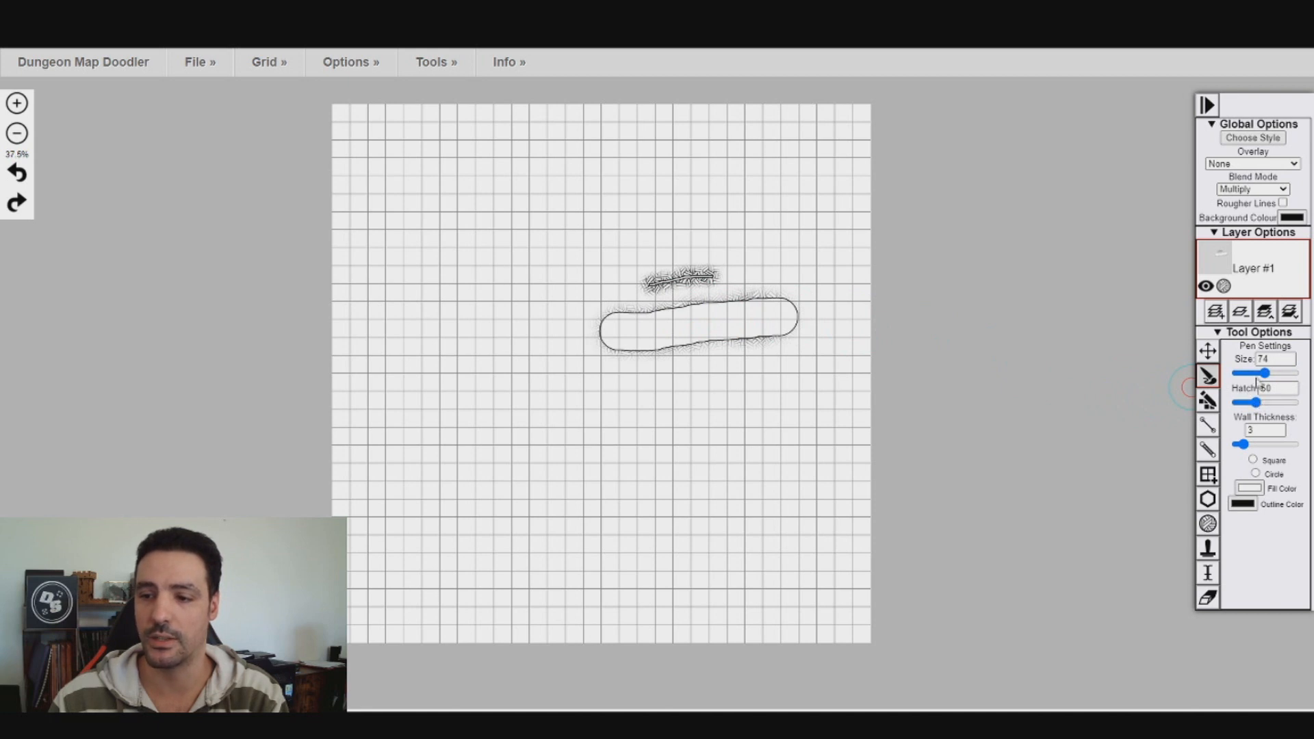
left_click_drag(1257, 403, 1262, 403)
mouse_move(864, 417)
left_mouse_down()
mouse_move(651, 433)
mouse_move(518, 419)
left_mouse_up()
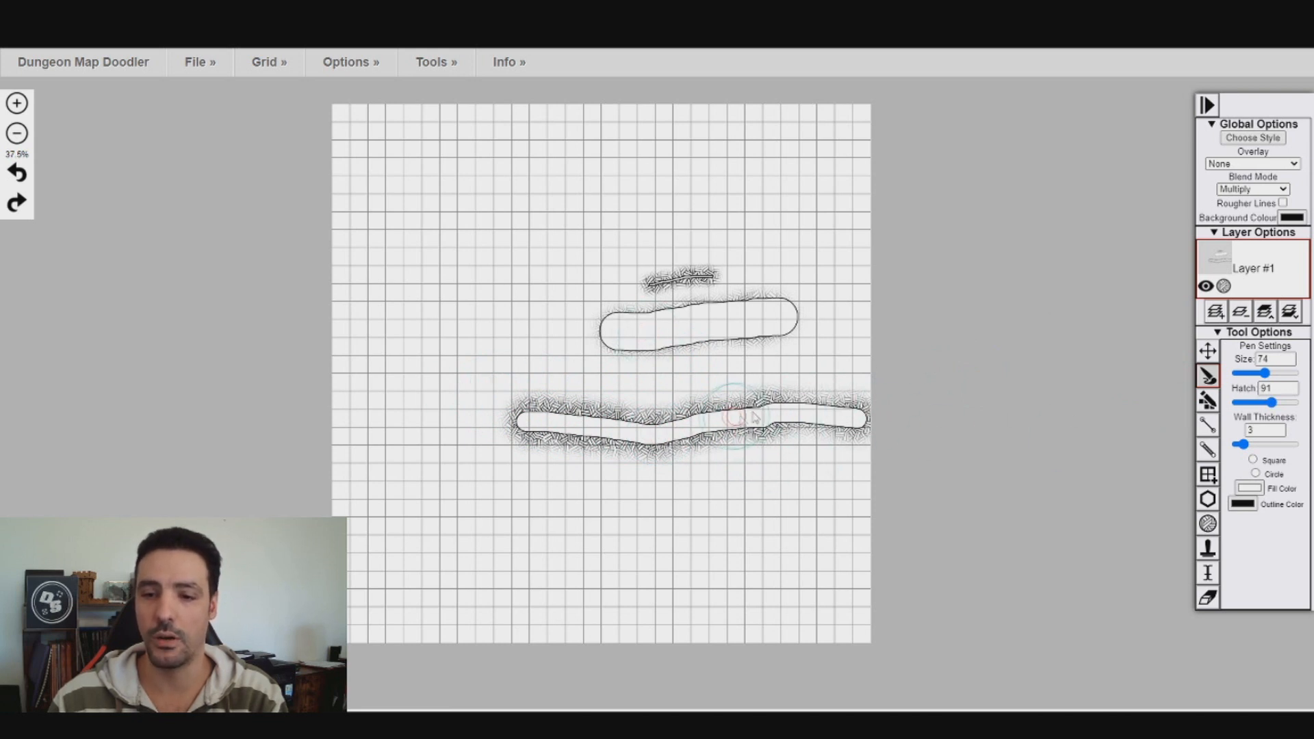
left_click_drag(1271, 403, 1236, 403)
left_click_drag(831, 457, 698, 477)
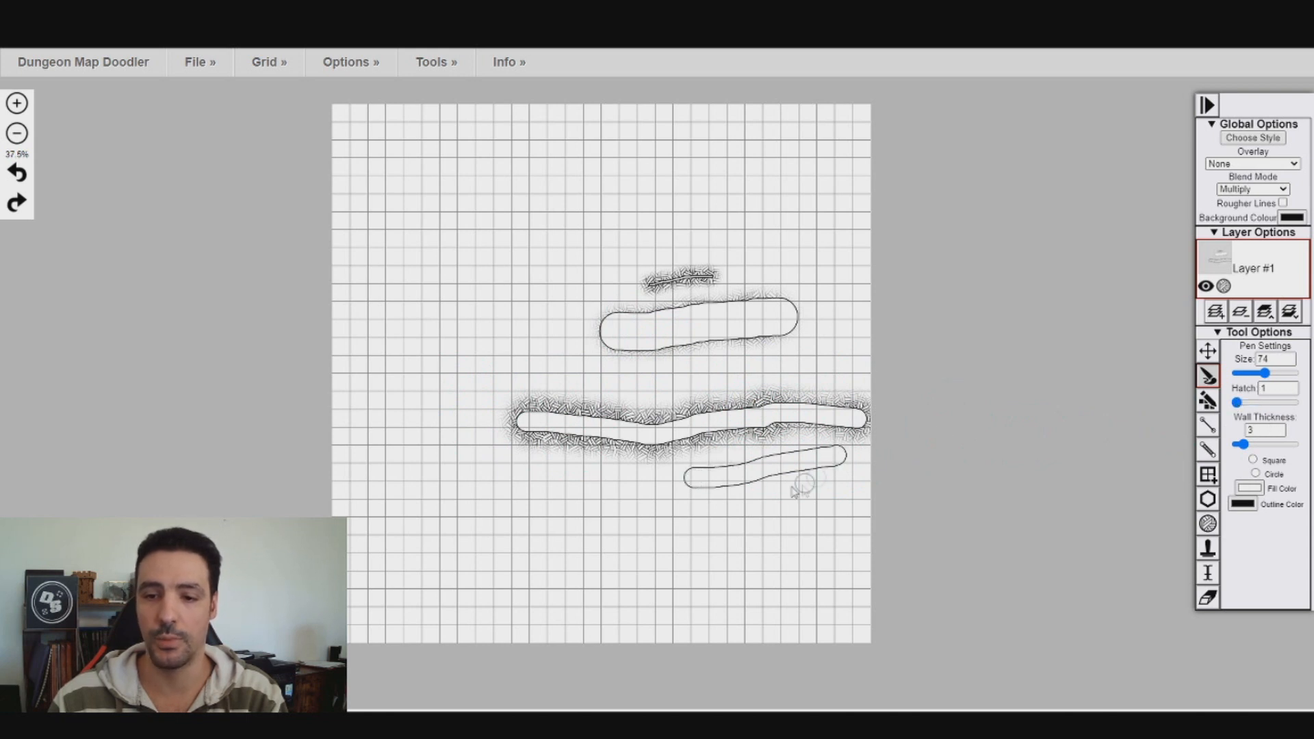
Draw a stepped, one-box-wide corridor with the snap-to-grid pen near the map's upper edge.
left_click(1208, 402)
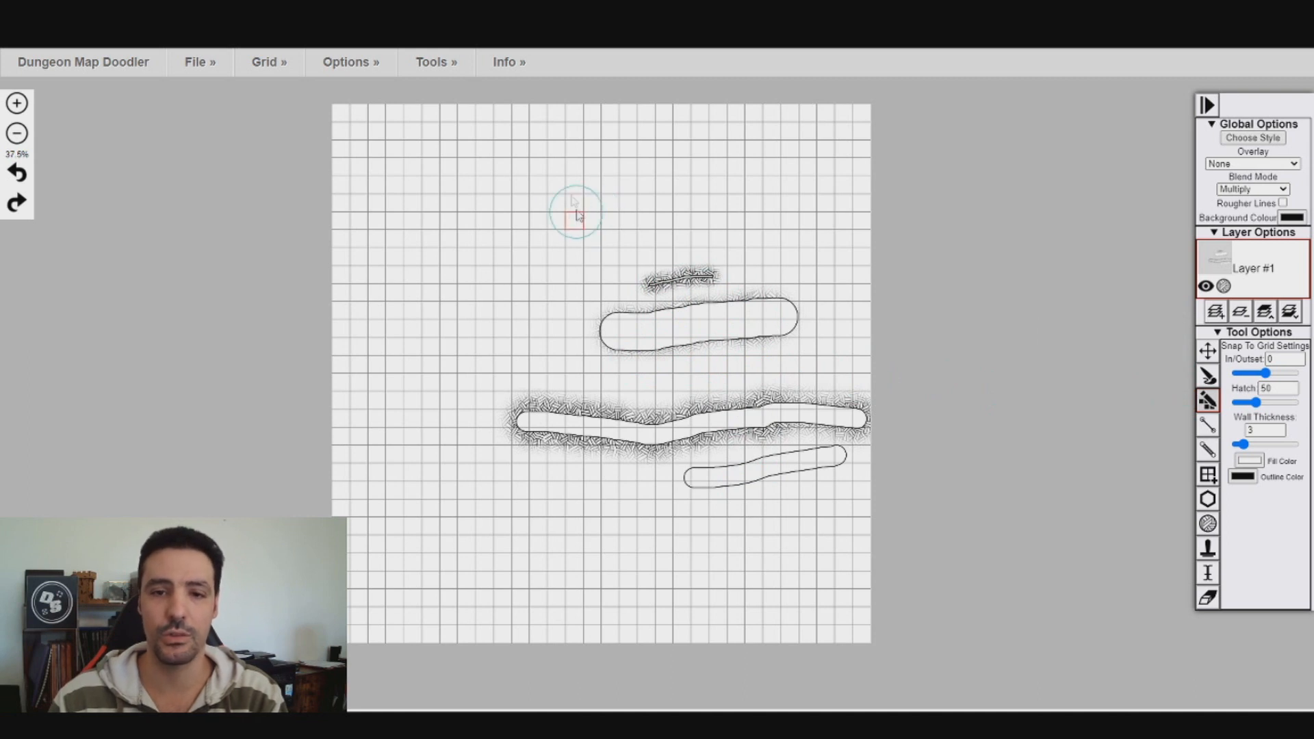
mouse_move(551, 178)
left_mouse_down()
mouse_move(590, 194)
mouse_move(725, 194)
mouse_move(724, 214)
mouse_move(712, 200)
mouse_move(718, 241)
mouse_move(815, 241)
left_mouse_up()
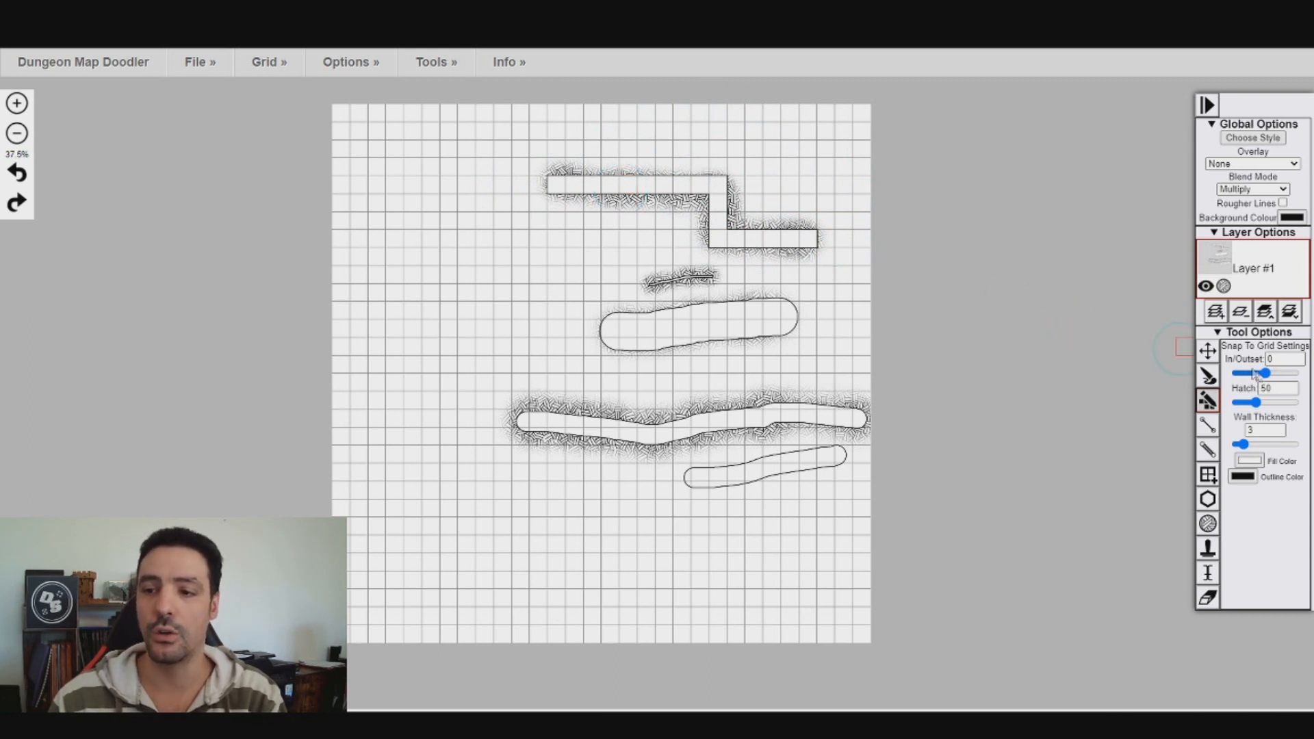
Set the snap-to-grid In/Outset to 70 and draw a wide strip near the lower edge, extending it with hatch 132.
left_click_drag(1264, 374, 1295, 374)
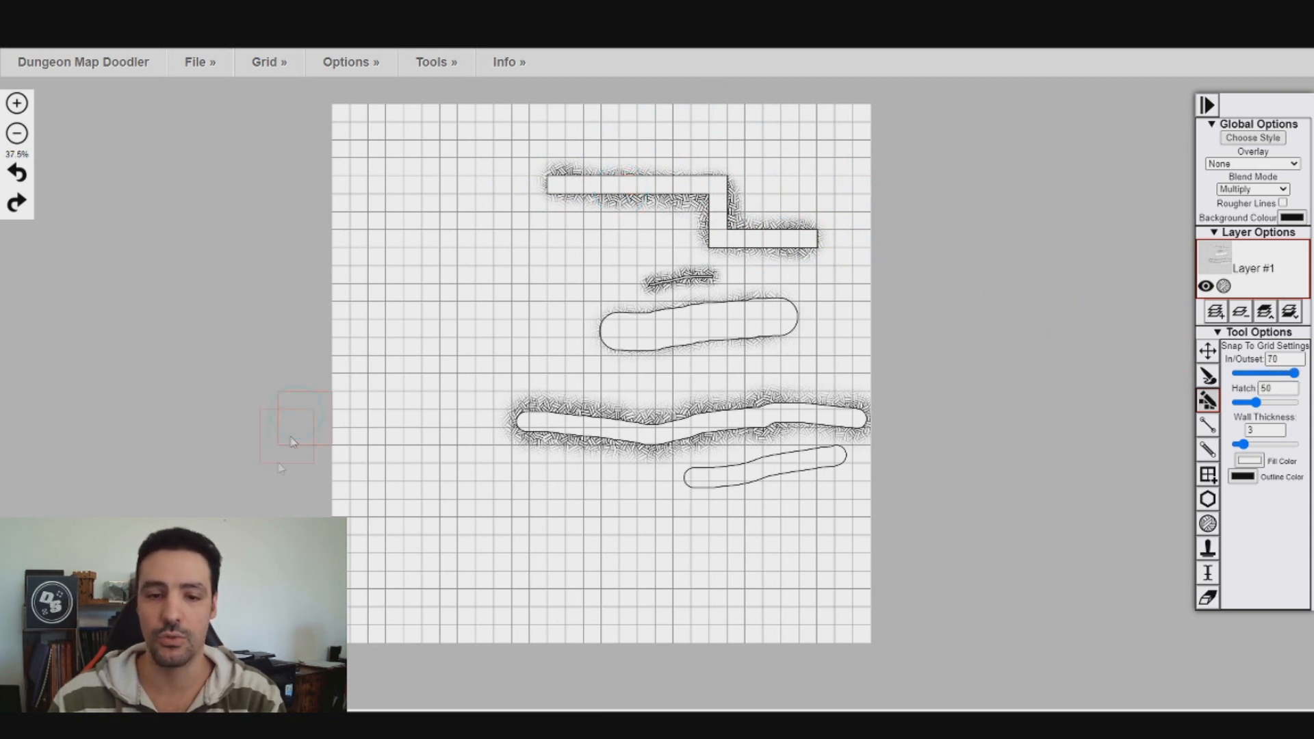
left_click_drag(393, 570, 578, 561)
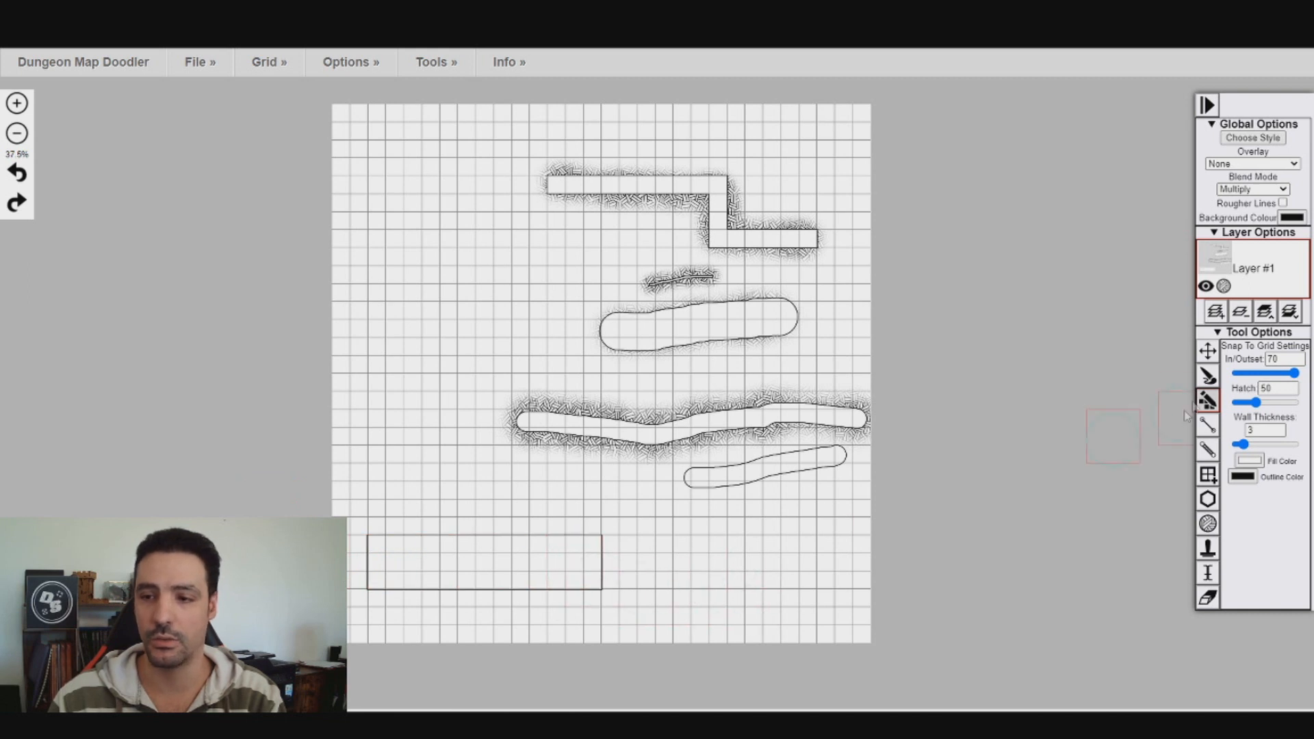
left_click_drag(1256, 402, 1288, 403)
mouse_move(390, 499)
left_mouse_down()
mouse_move(644, 507)
mouse_move(637, 551)
mouse_move(656, 565)
mouse_move(753, 563)
left_mouse_up()
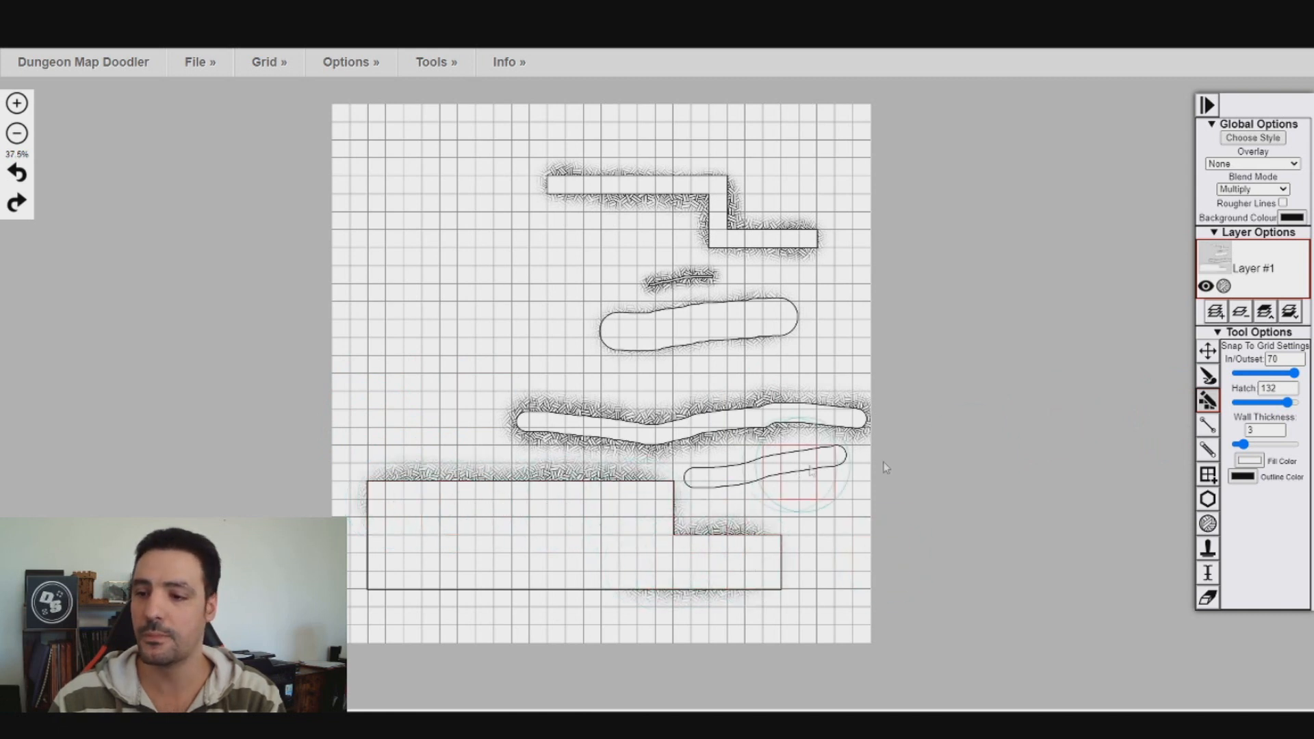
Draw a zigzag of three connected straight corridors with the Line tool at width 20 and hatch 30.
left_click(1208, 424)
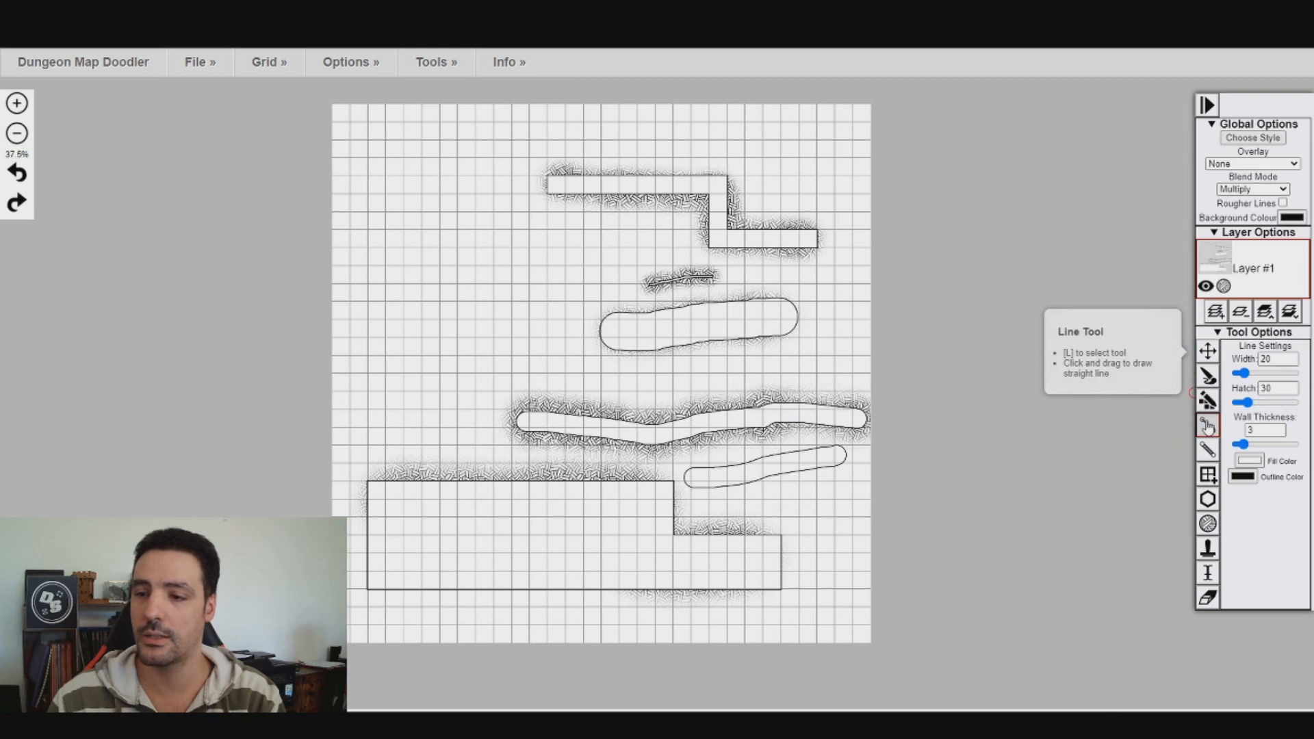
left_click_drag(403, 325, 536, 326)
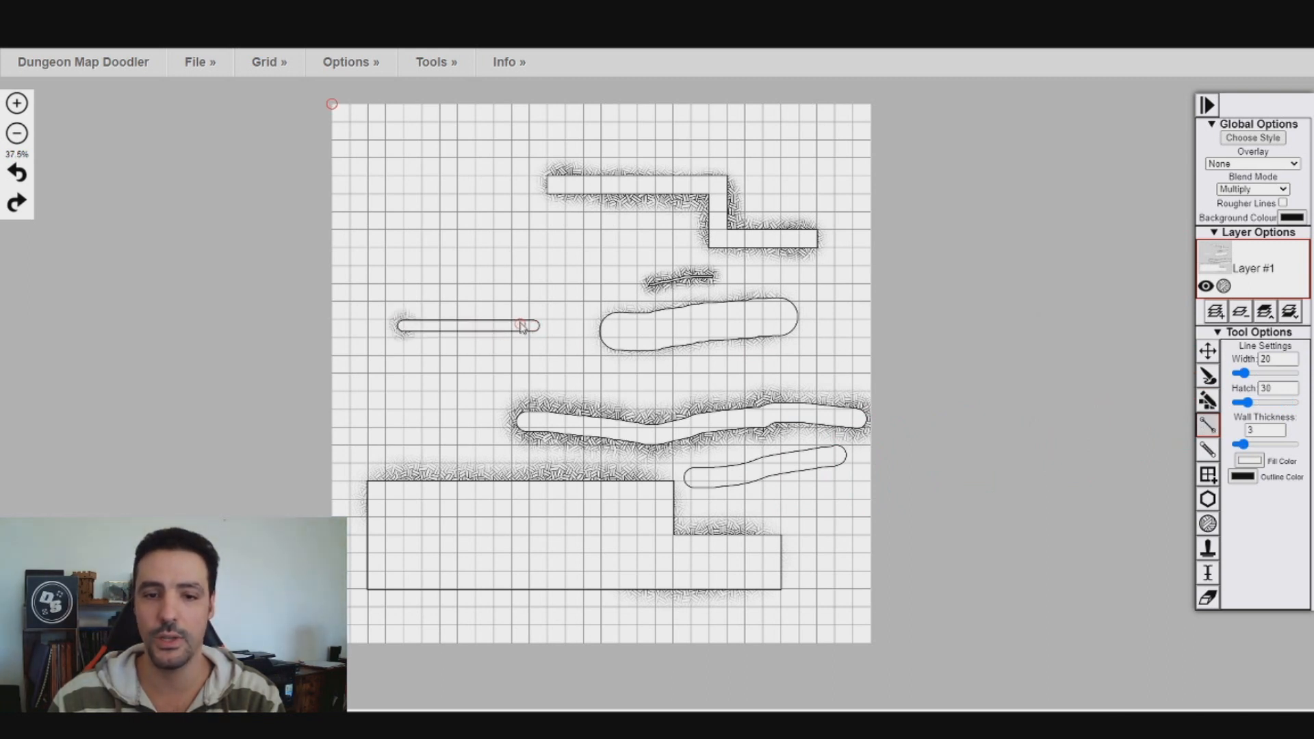
mouse_move(533, 327)
left_mouse_down()
mouse_move(465, 229)
mouse_move(573, 276)
left_mouse_up()
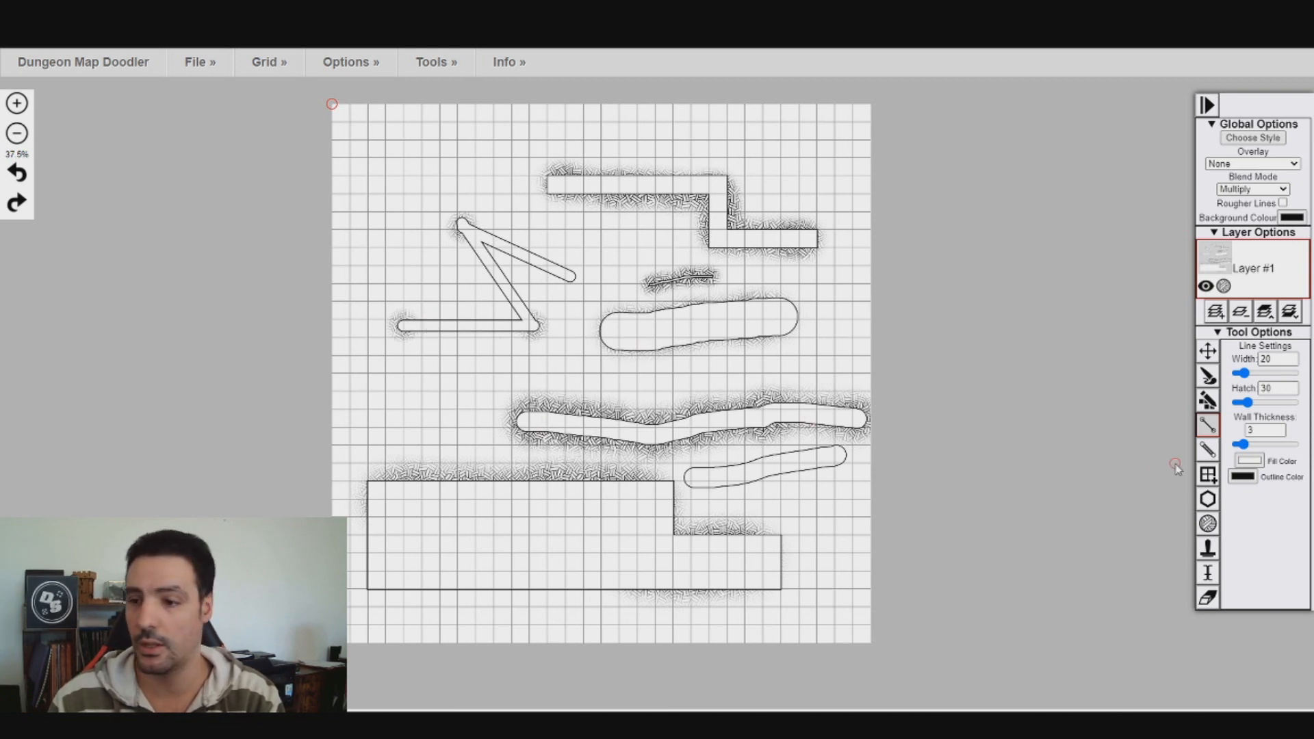
Add width 10 walls along and across the drawn corridors, and draw two hatched rooms near the map's upper-left corner.
left_click(1207, 450)
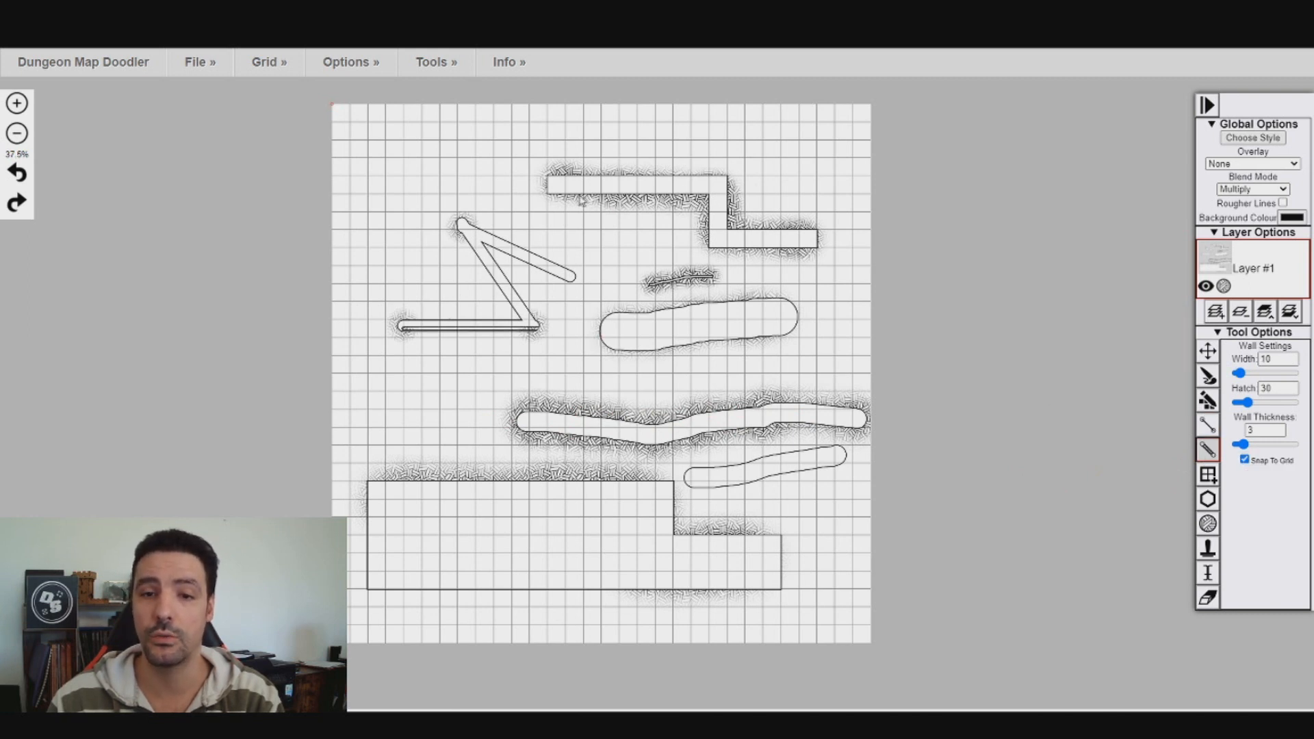
left_click_drag(549, 196, 710, 197)
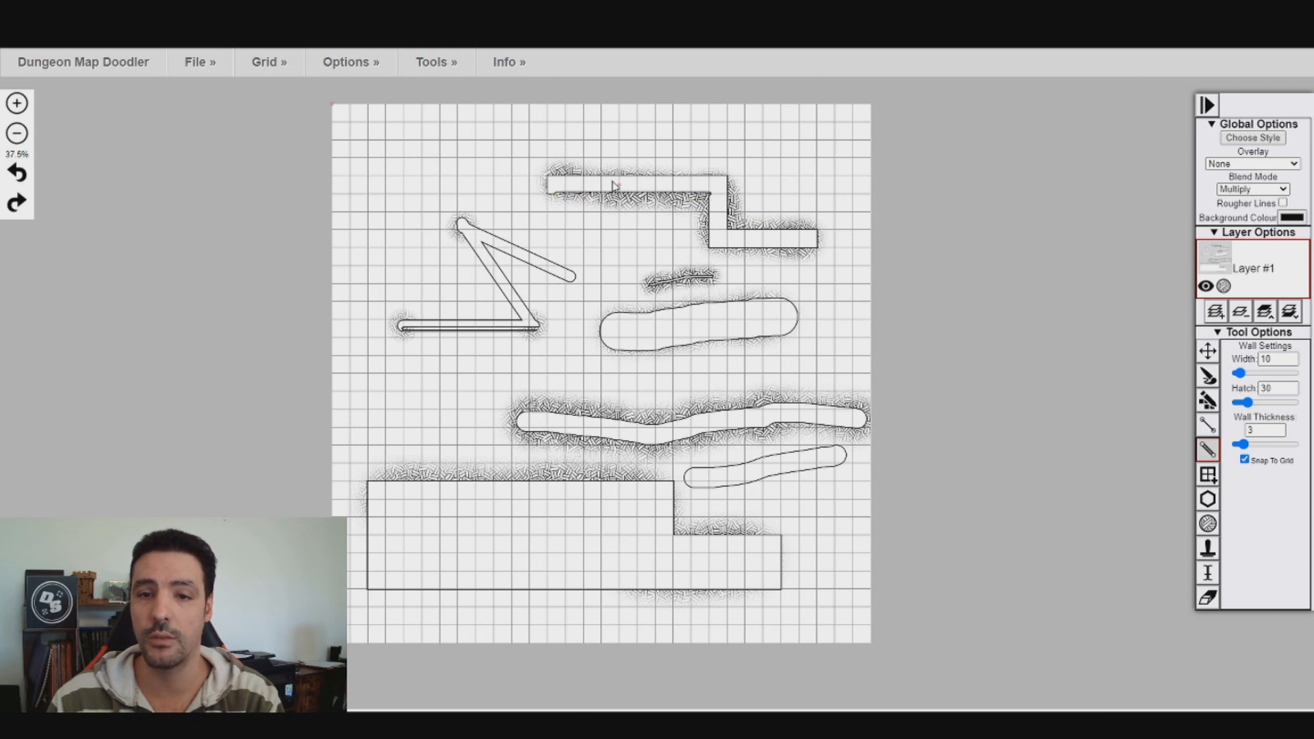
left_click_drag(695, 192, 696, 193)
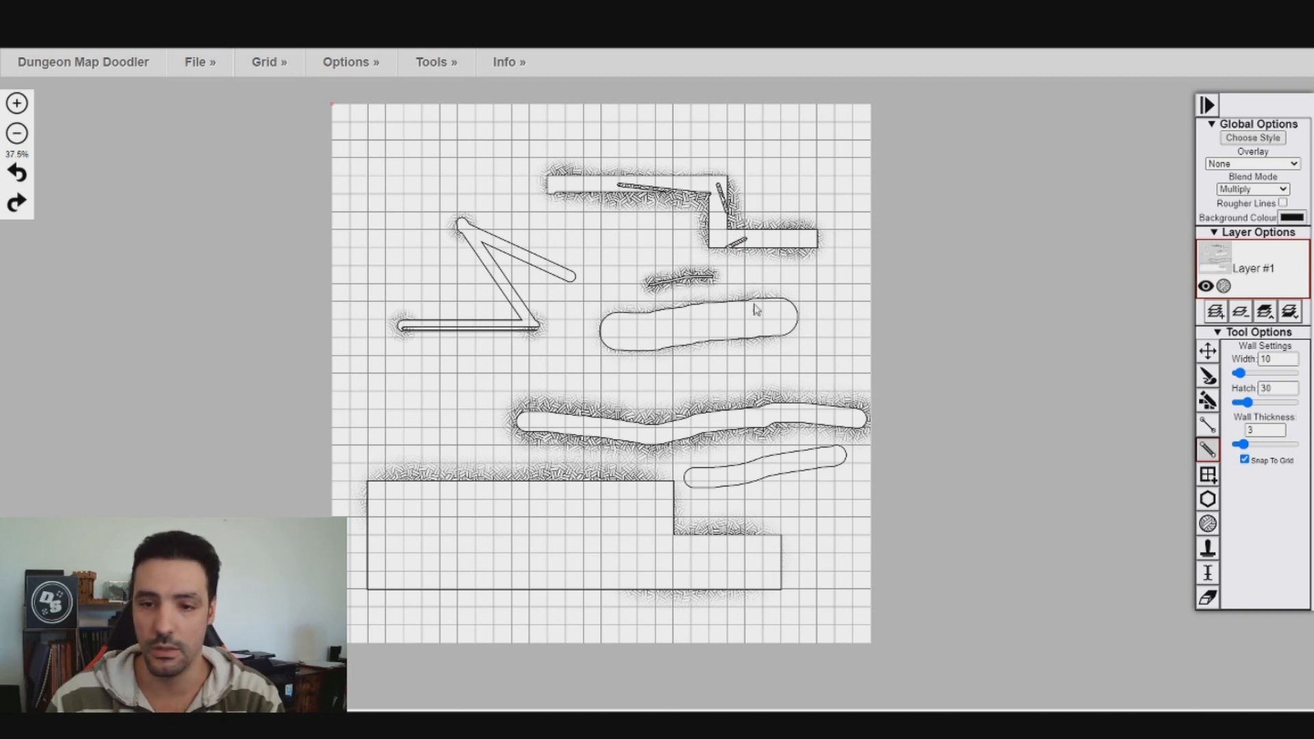
left_click_drag(727, 329, 728, 330)
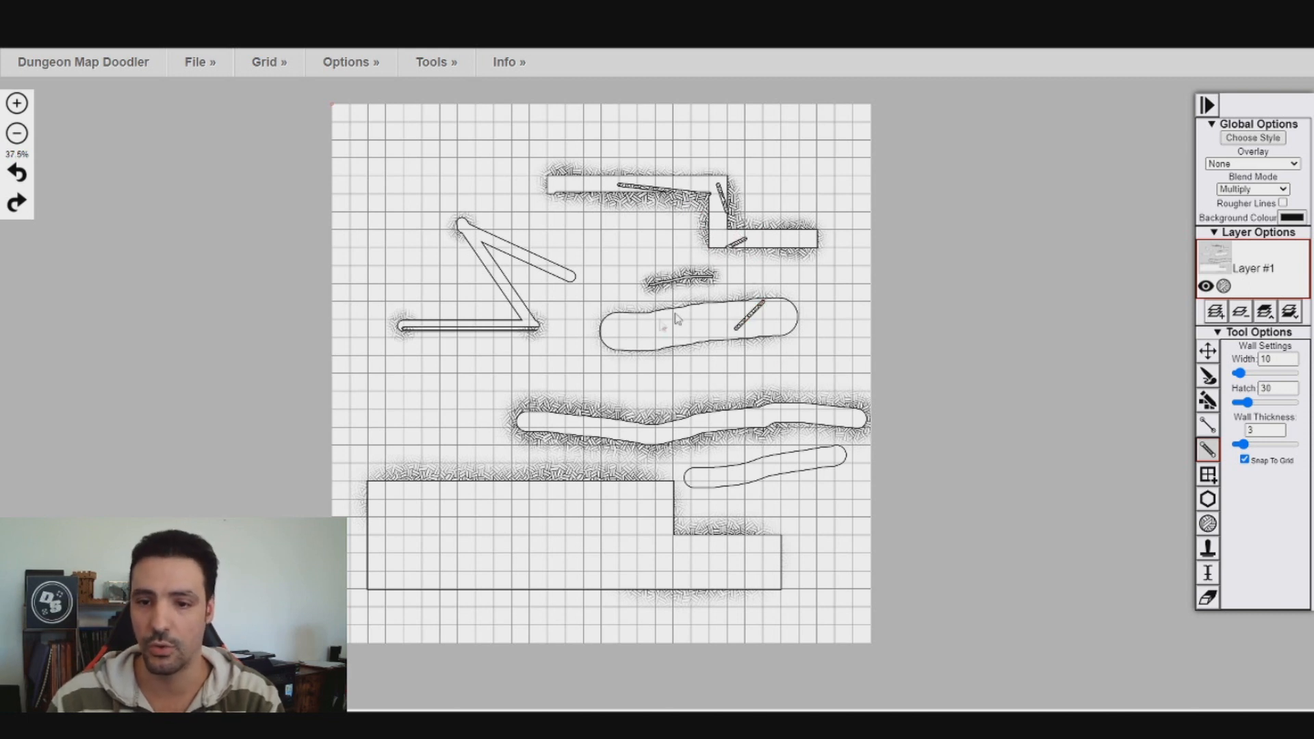
left_click(1220, 479)
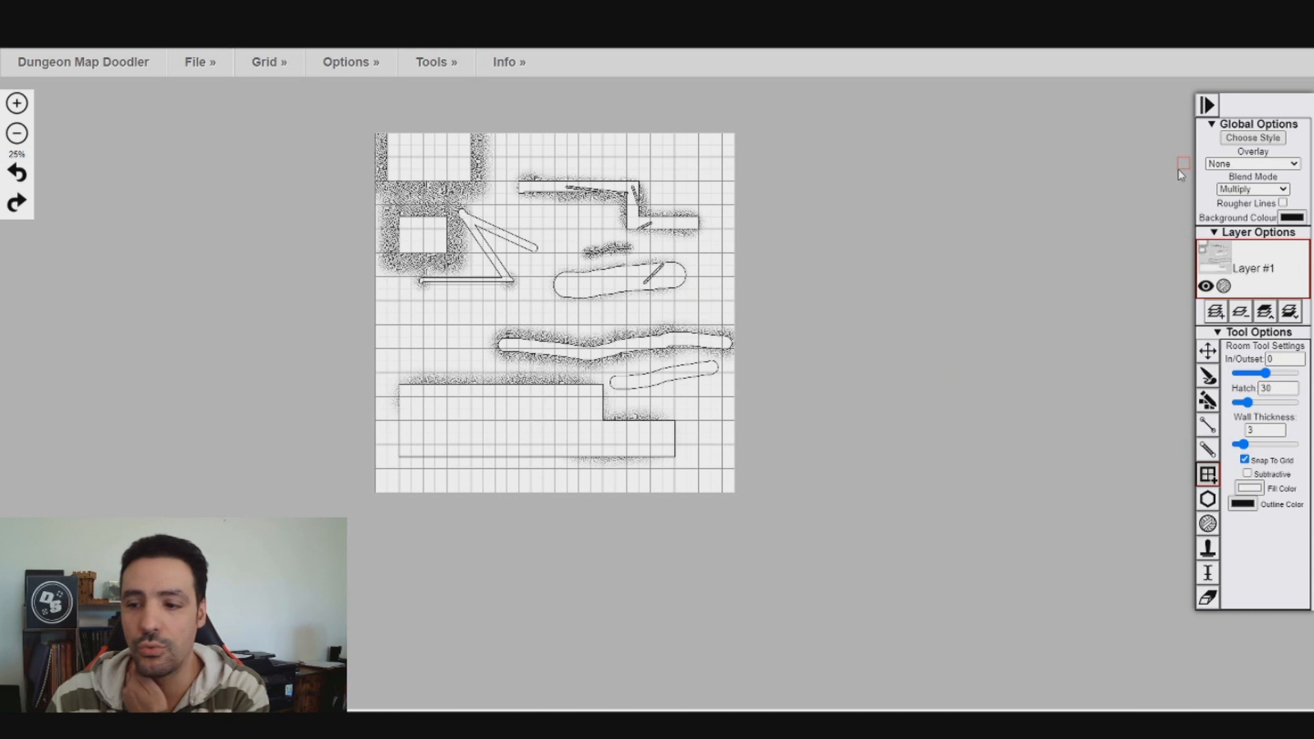
Discard the test drawings by creating a new blank map.
left_click(200, 62)
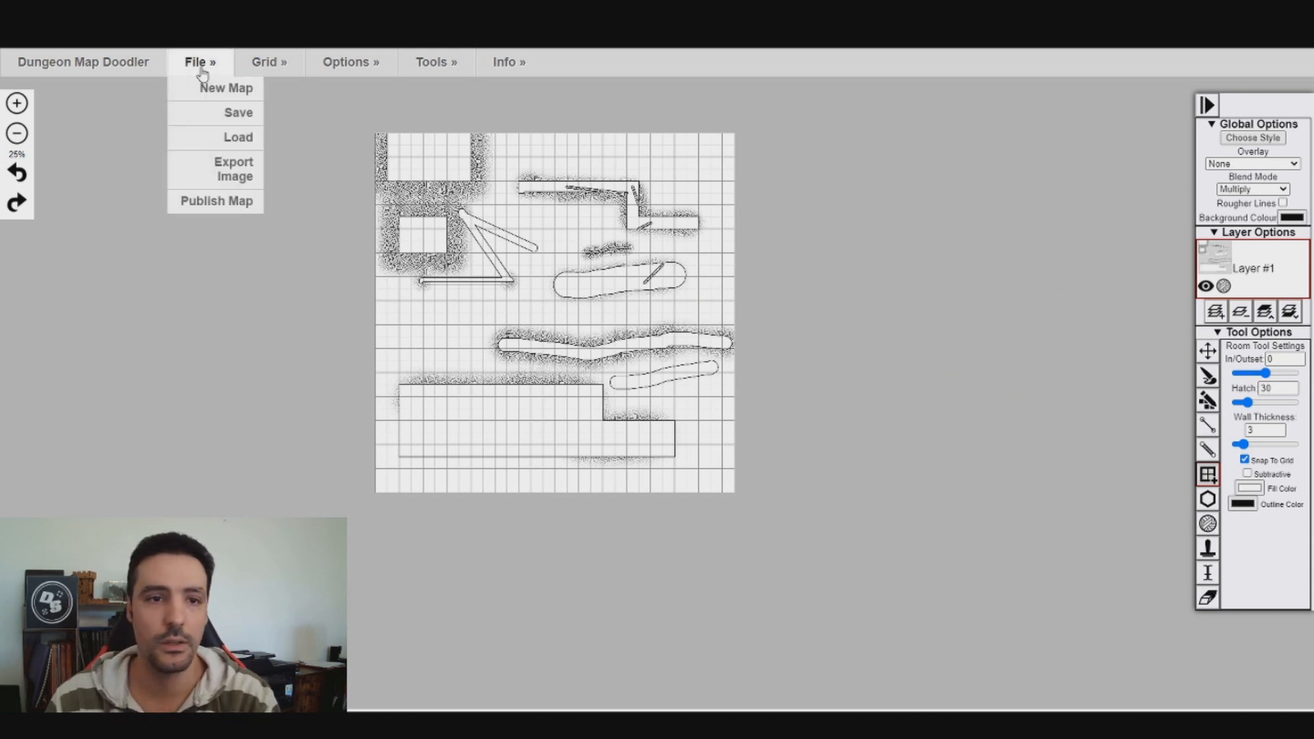
left_click(226, 88)
left_click(625, 264)
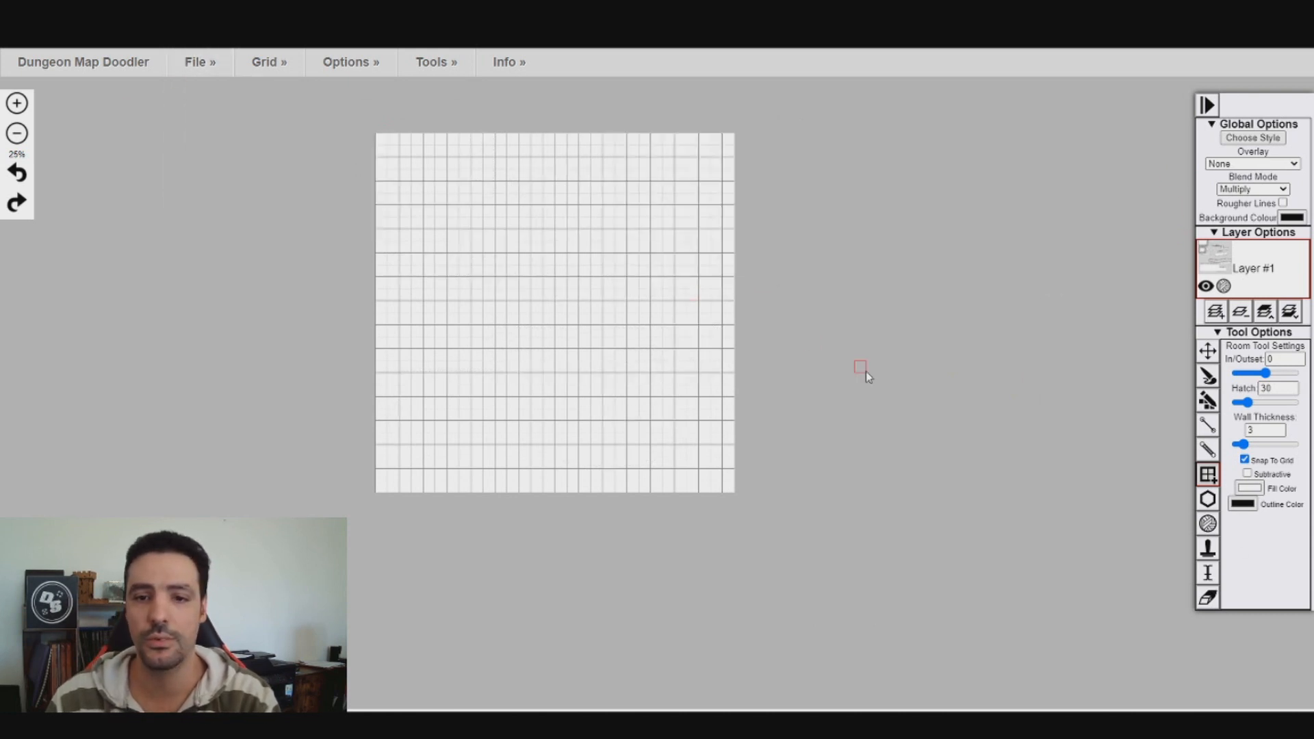
Draw a grid-snapped room about 7 by 5 boxes in the upper part of the map, with hatch 30 and wall thickness 3.
scroll(565, 331, "up", 1)
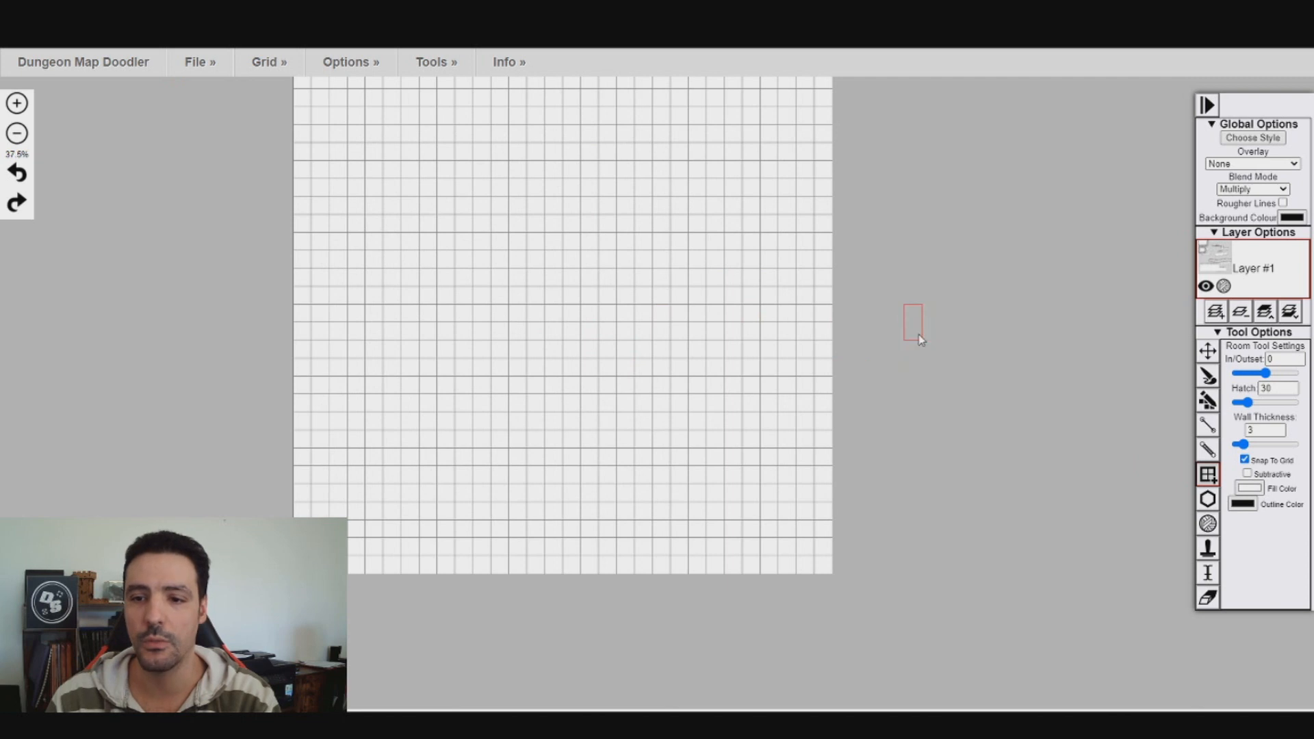
scroll(557, 279, "up", 1)
scroll(557, 276, "down", 2)
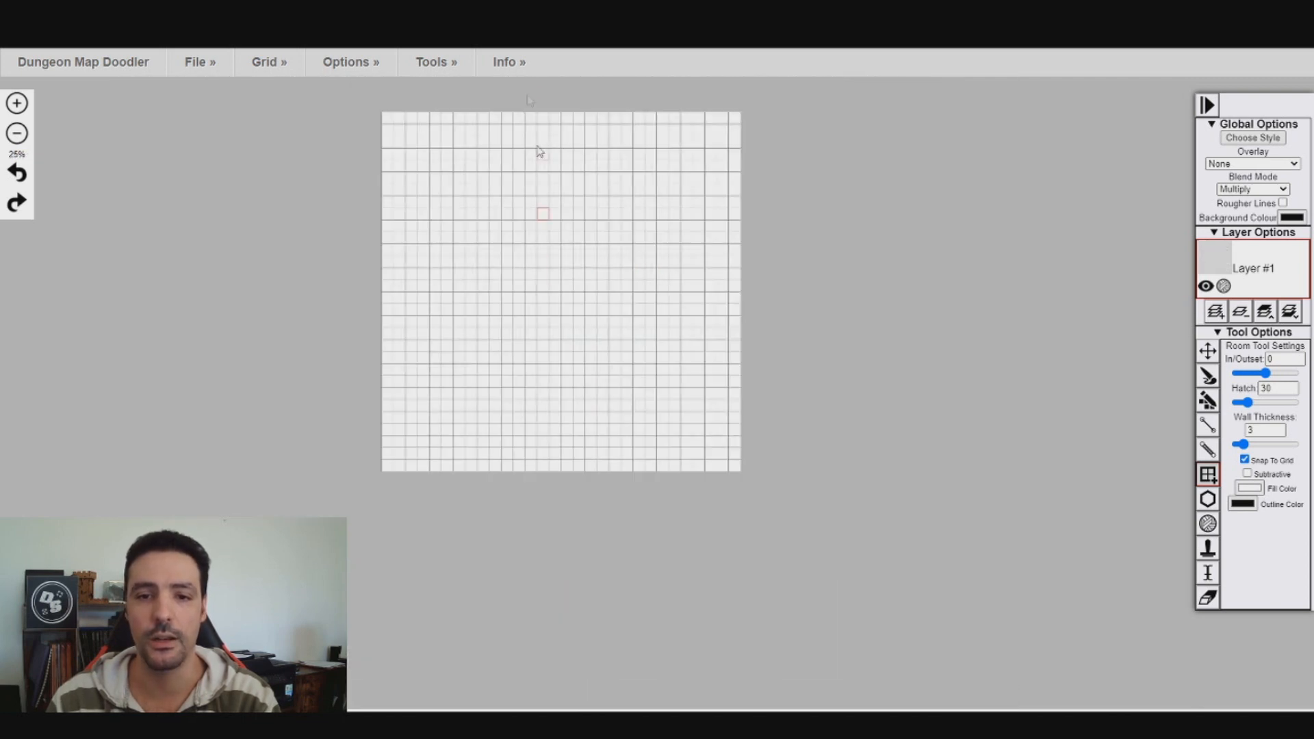
scroll(550, 211, "up", 2)
scroll(533, 188, "down", 1)
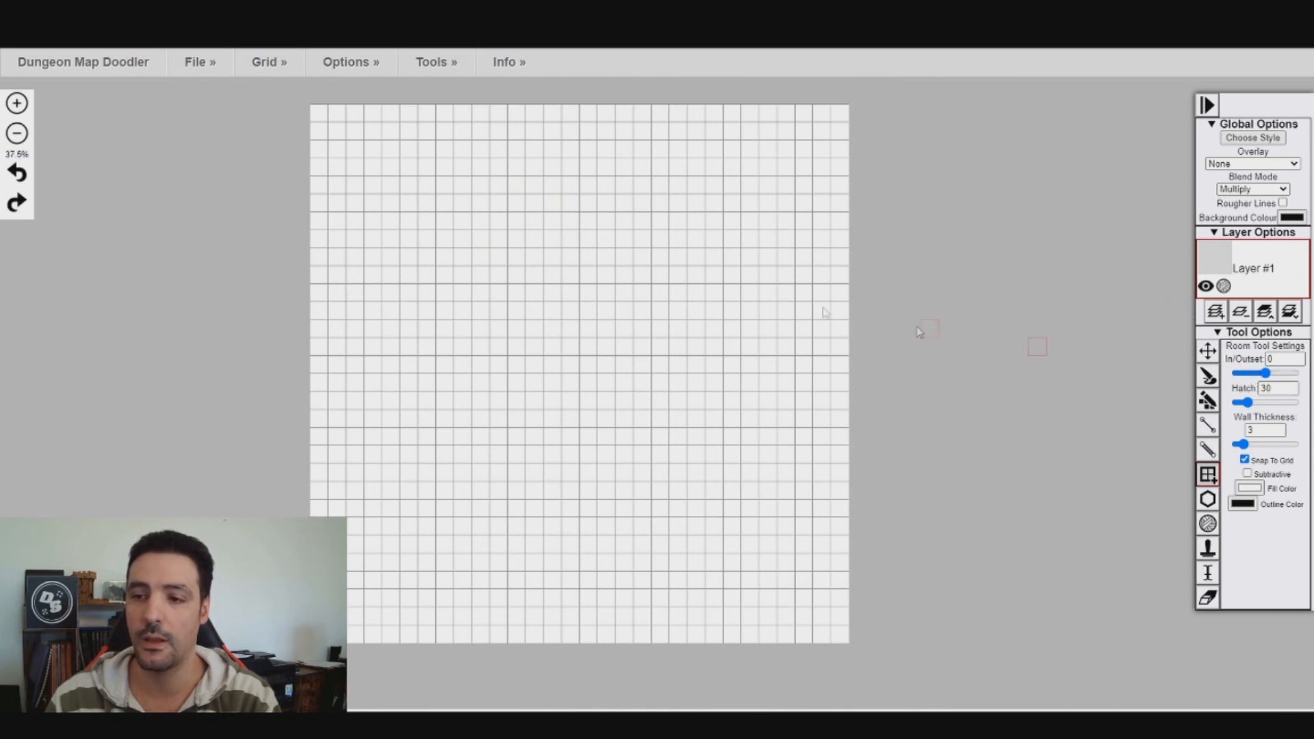
left_click_drag(457, 199, 579, 282)
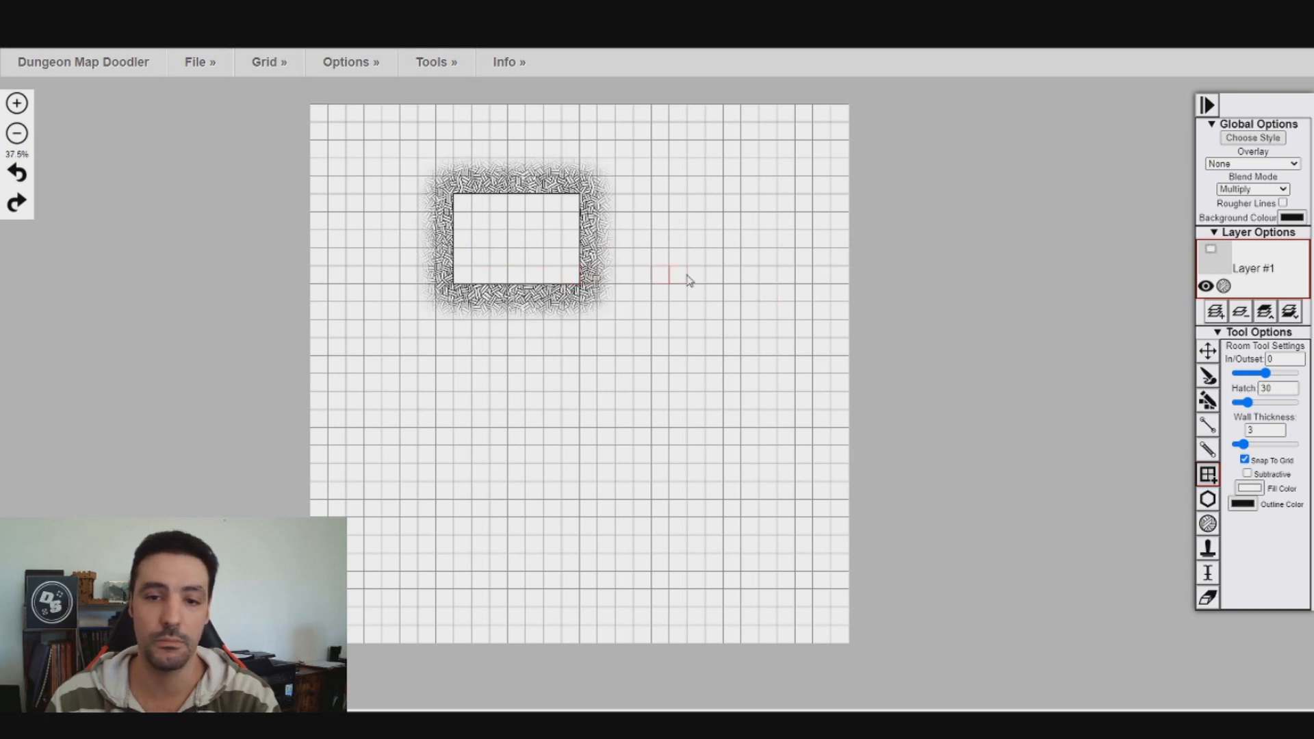
Draw a room with wall thickness 14 near the map's centre, and another to its lower left with hatch 102.
left_click_drag(1245, 445, 1269, 444)
mouse_move(743, 355)
left_mouse_down()
mouse_move(704, 386)
mouse_move(581, 422)
left_mouse_up()
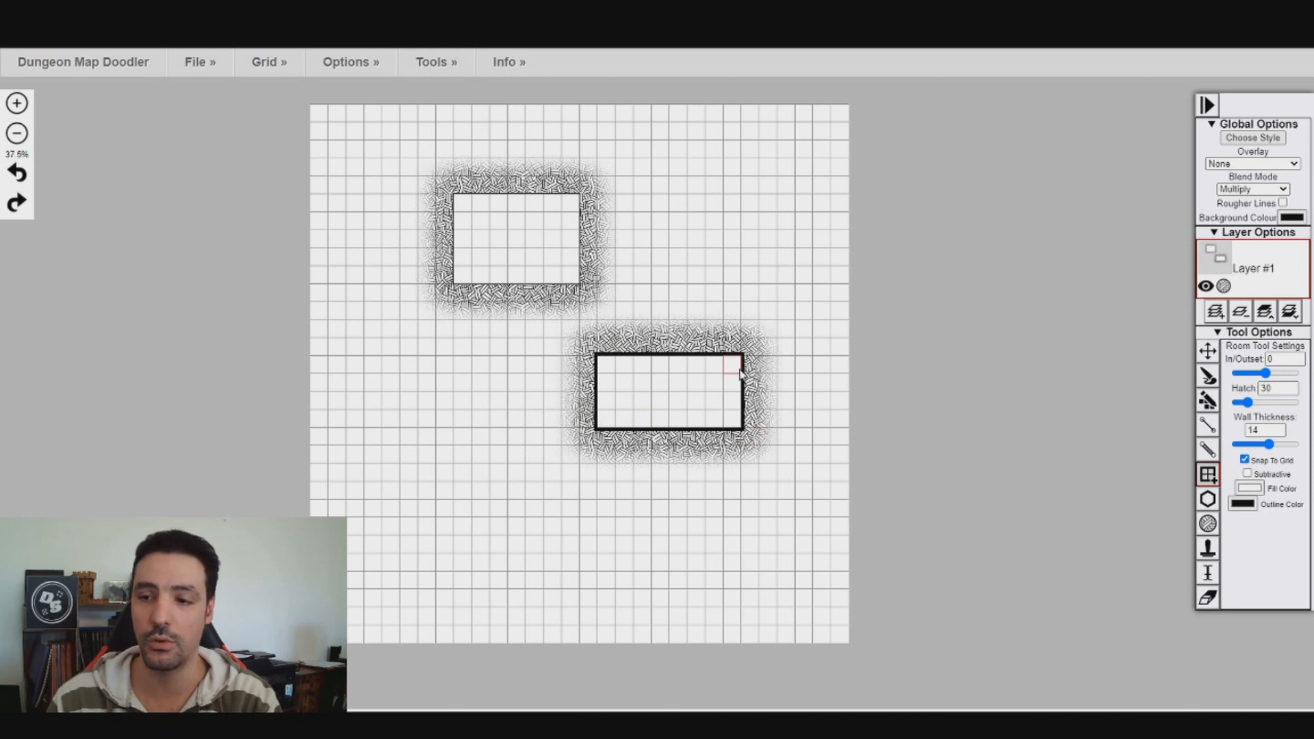
left_click_drag(1249, 403, 1276, 403)
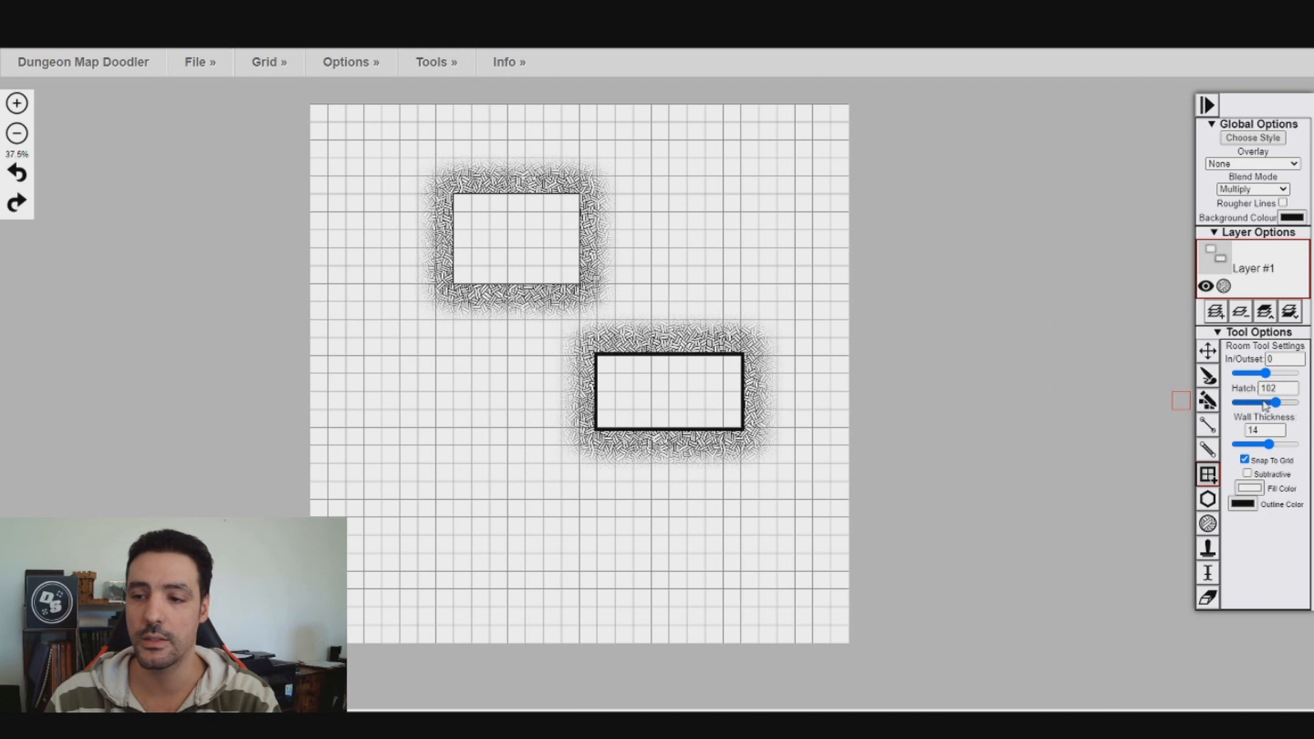
left_click_drag(381, 446, 525, 535)
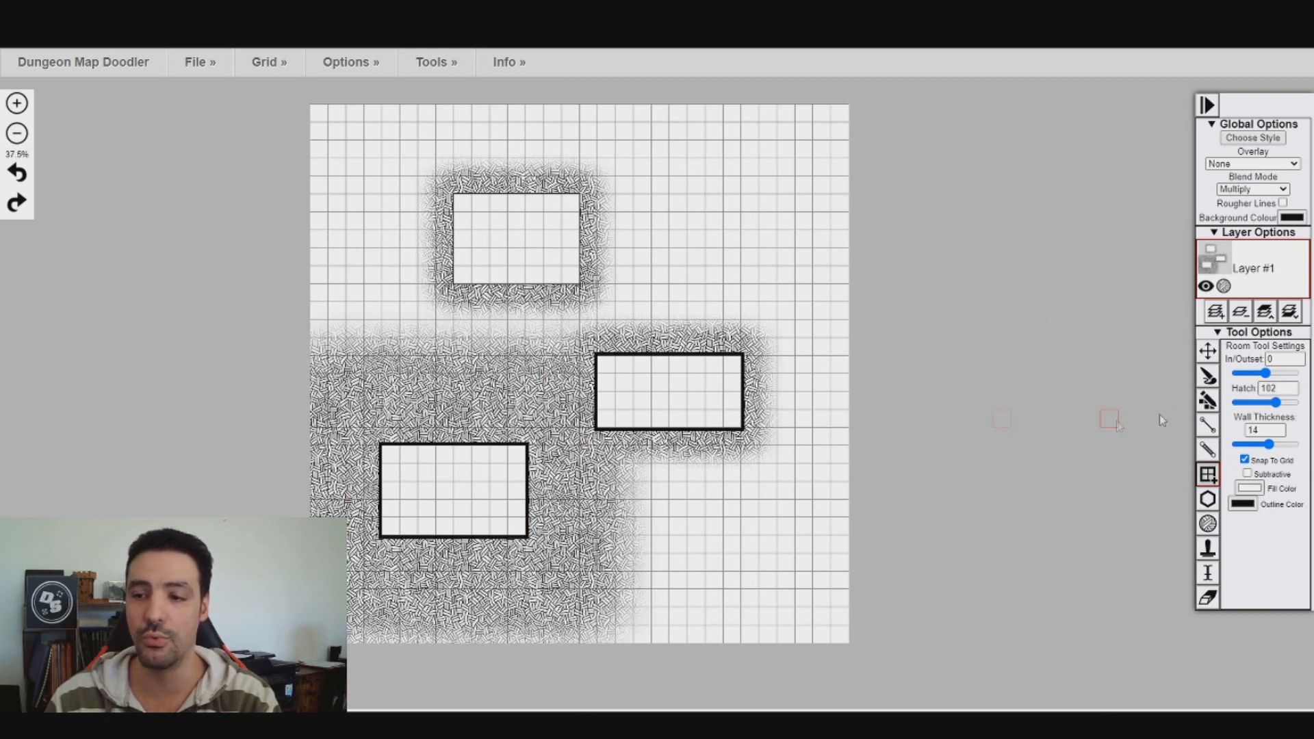
Draw a room with hatch 13 in the map's upper right, and a small one near the left edge with Snap To Grid off.
left_click_drag(1275, 403, 1239, 403)
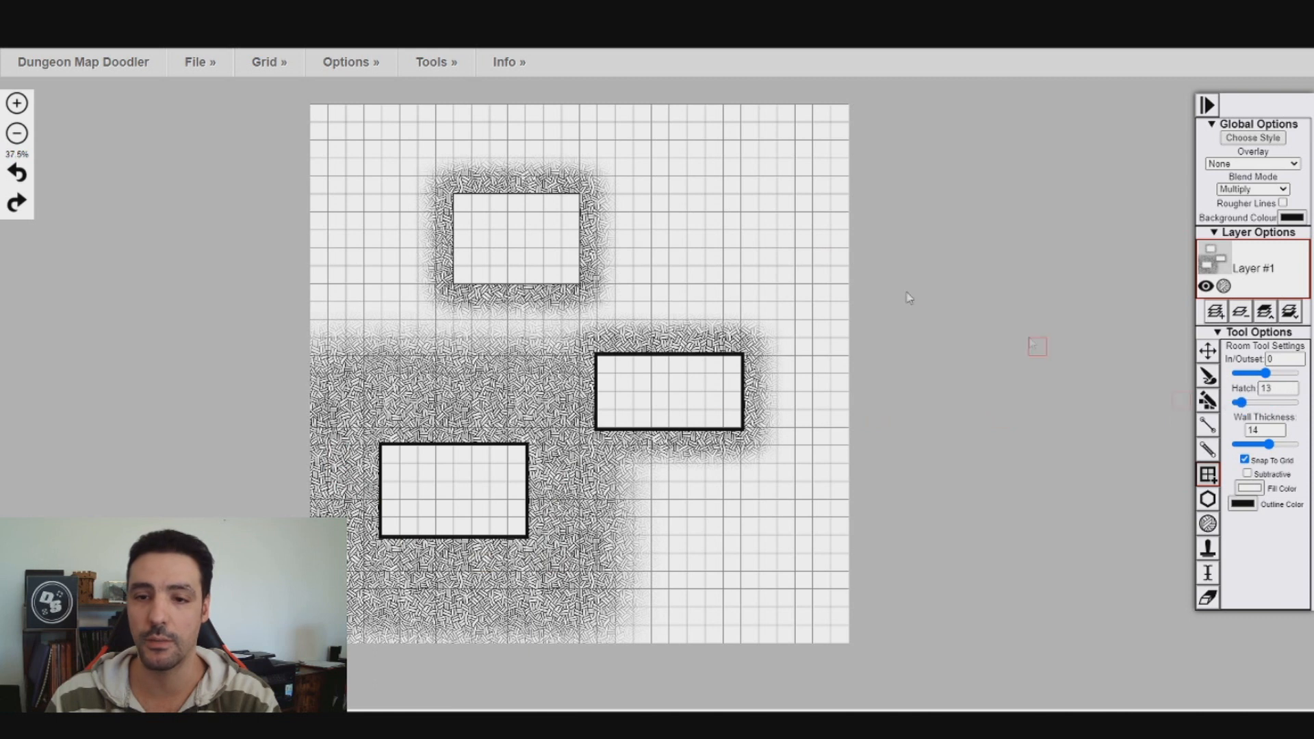
left_click_drag(695, 205, 787, 271)
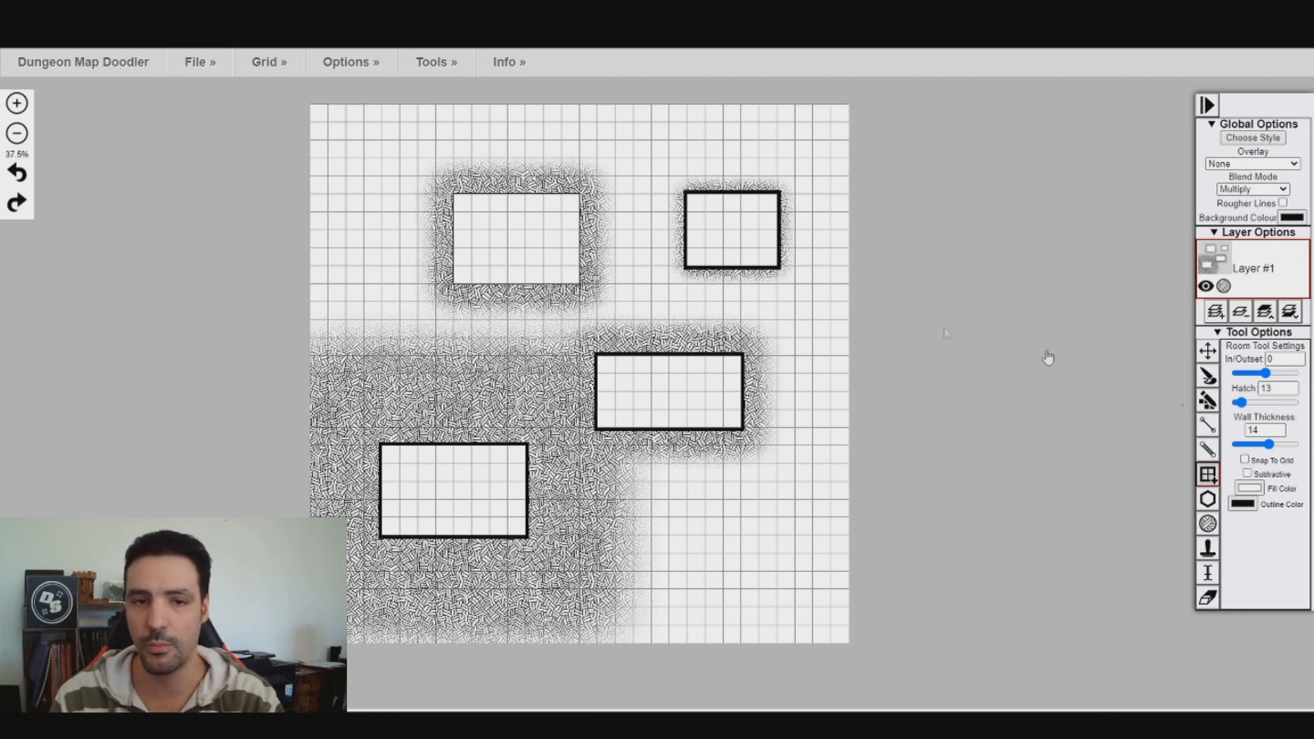
left_click_drag(335, 195, 376, 253)
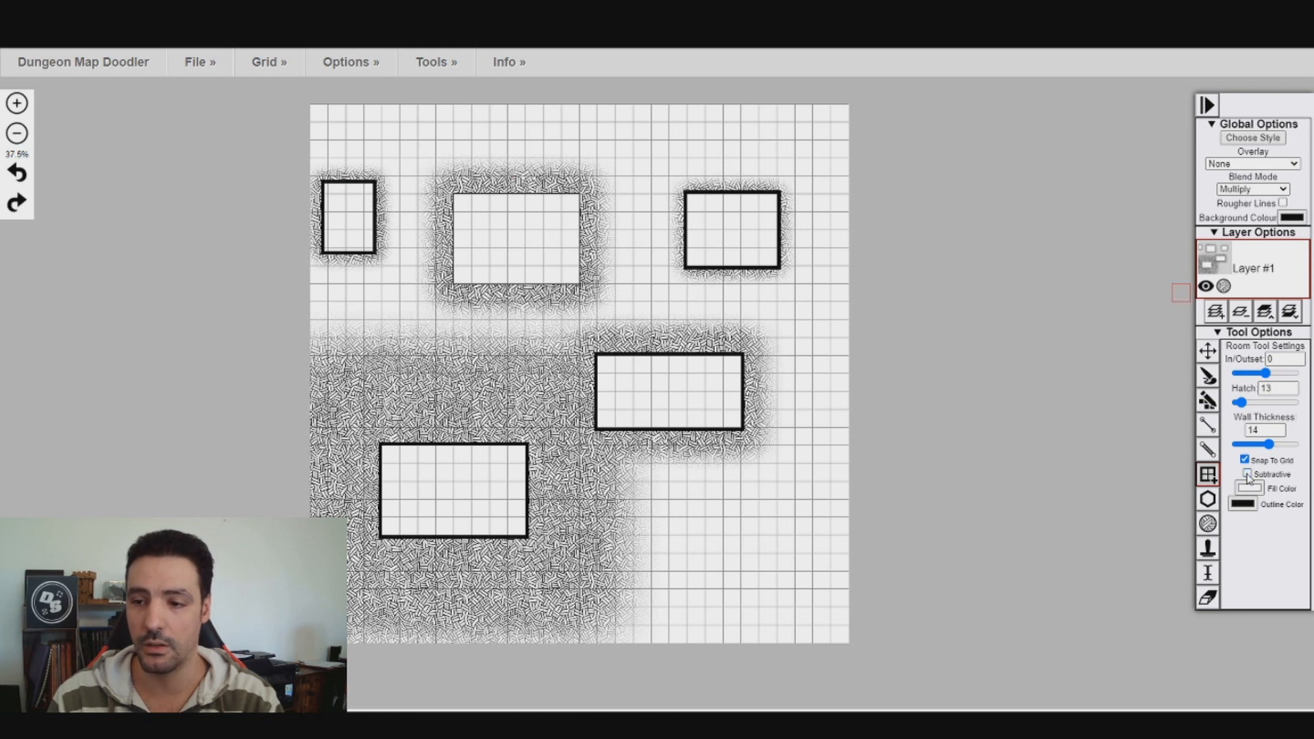
Create a new blank 150-foot map and draw an 8-sided shape with hatch 30 and wall thickness 3 in its upper part.
mouse_move(219, 75)
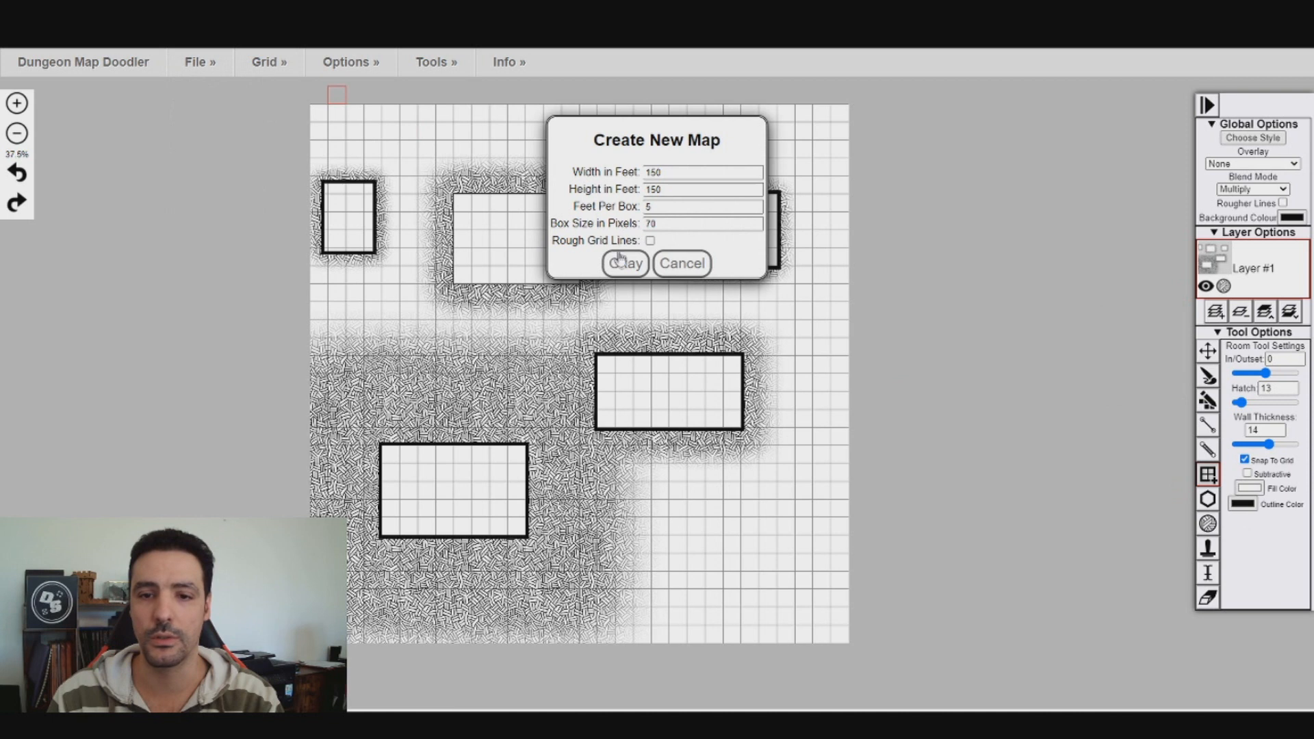
left_click(624, 264)
left_click(1205, 500)
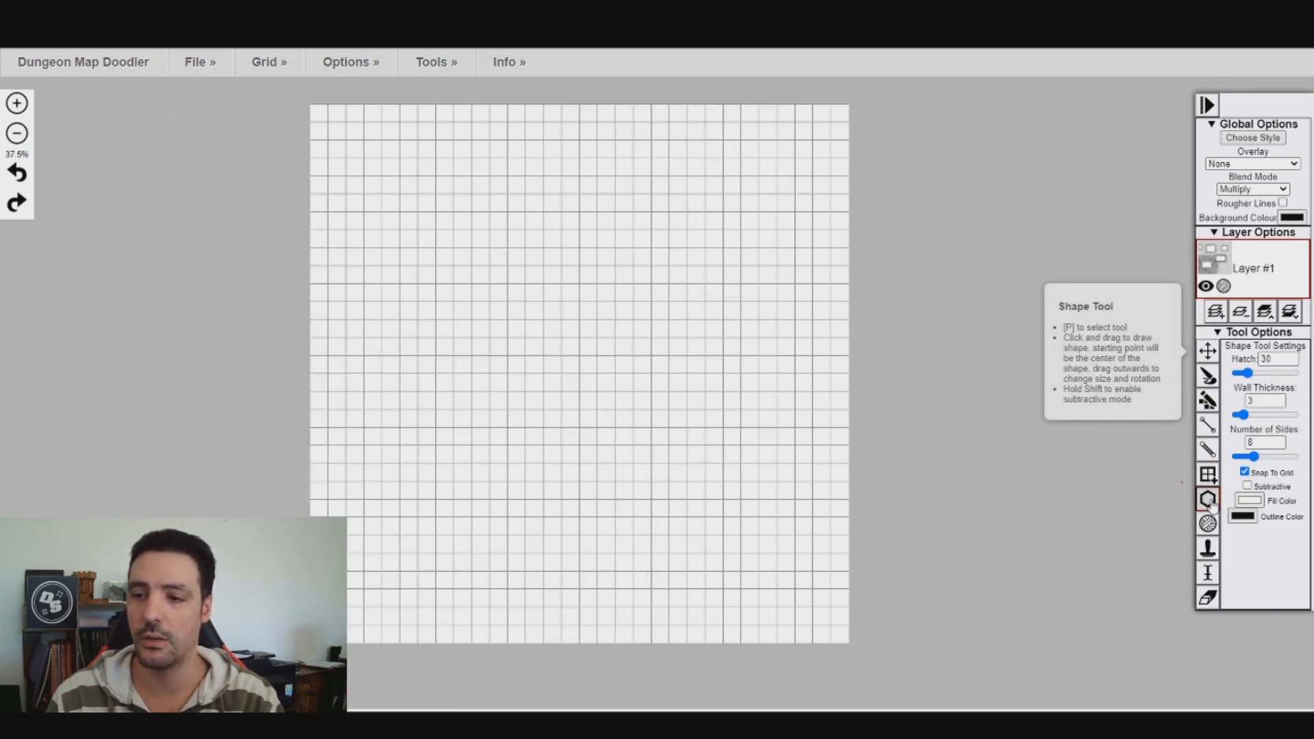
left_click_drag(554, 256, 641, 314)
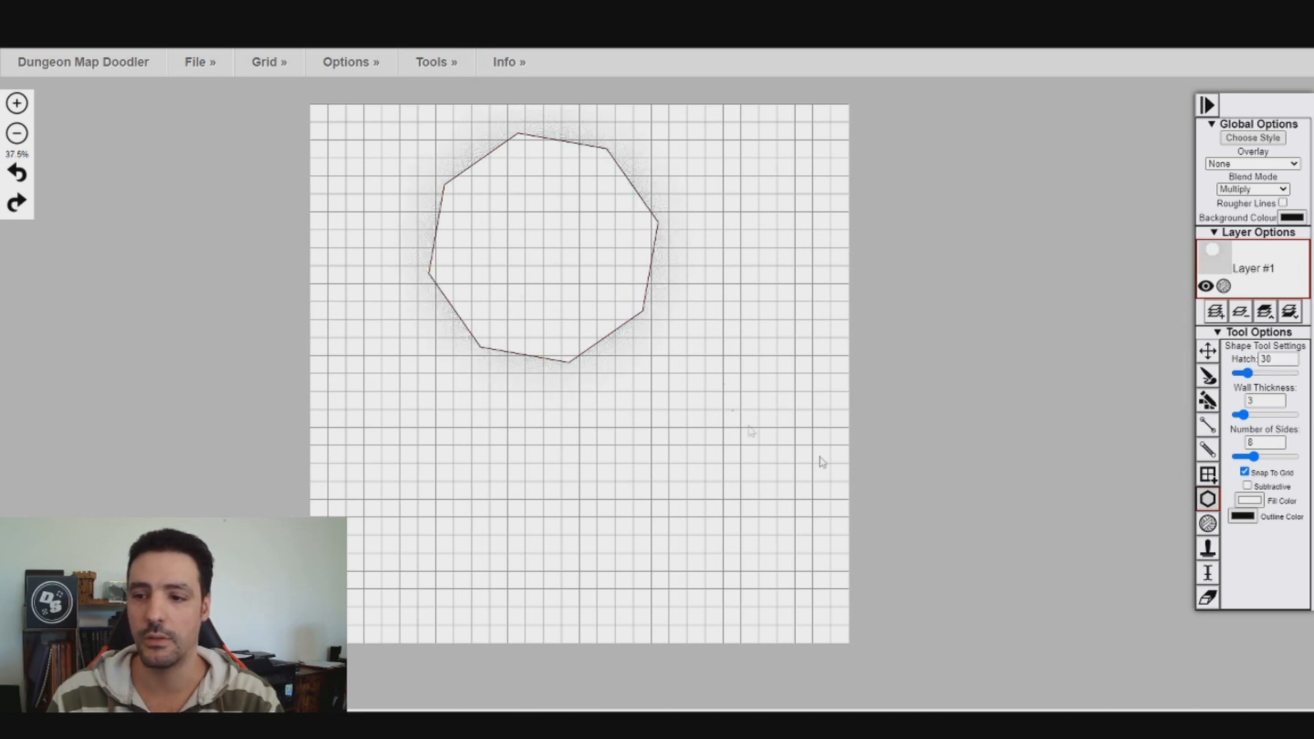
Draw a second octagon with hatch 79 overlapping the first, and a smaller one with wall thickness 19 near the map's left edge.
left_click_drag(1249, 374, 1267, 375)
left_click_drag(632, 390, 712, 451)
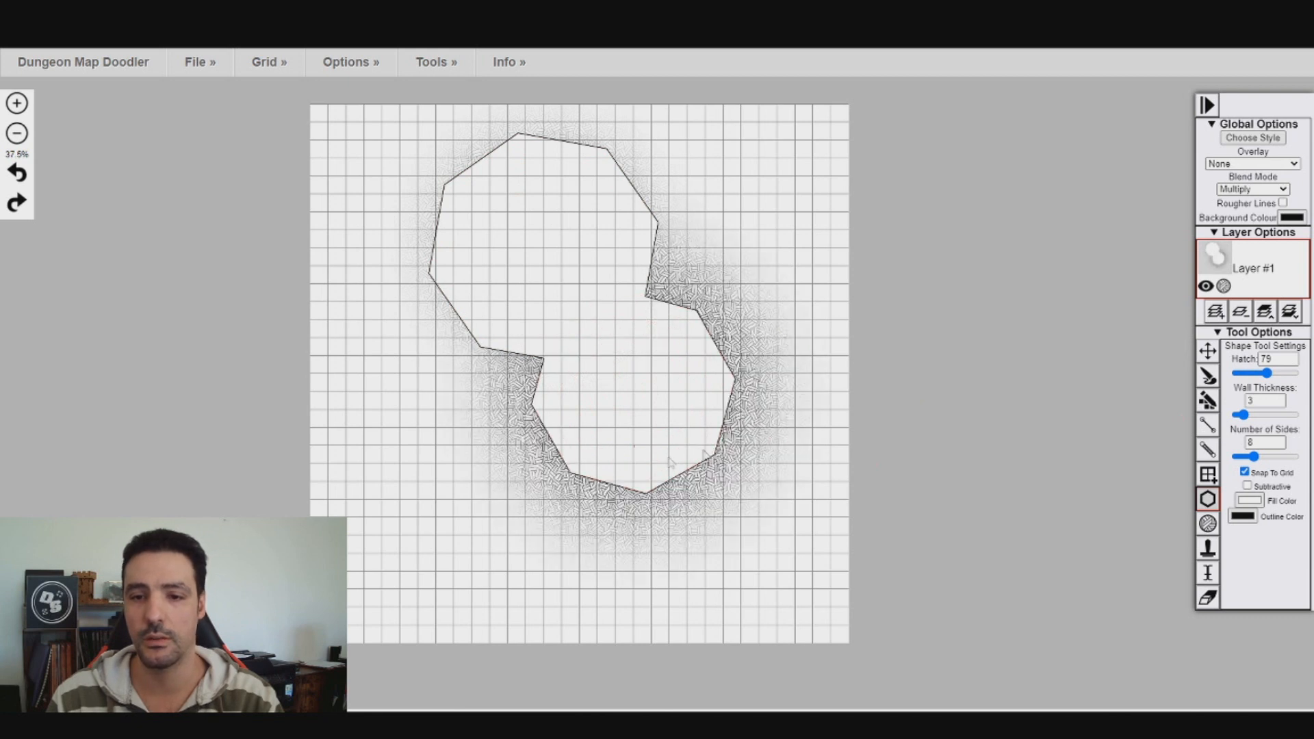
left_click_drag(1240, 416, 1280, 415)
mouse_move(378, 479)
left_mouse_down()
mouse_move(404, 507)
mouse_move(425, 504)
mouse_move(423, 490)
left_mouse_up()
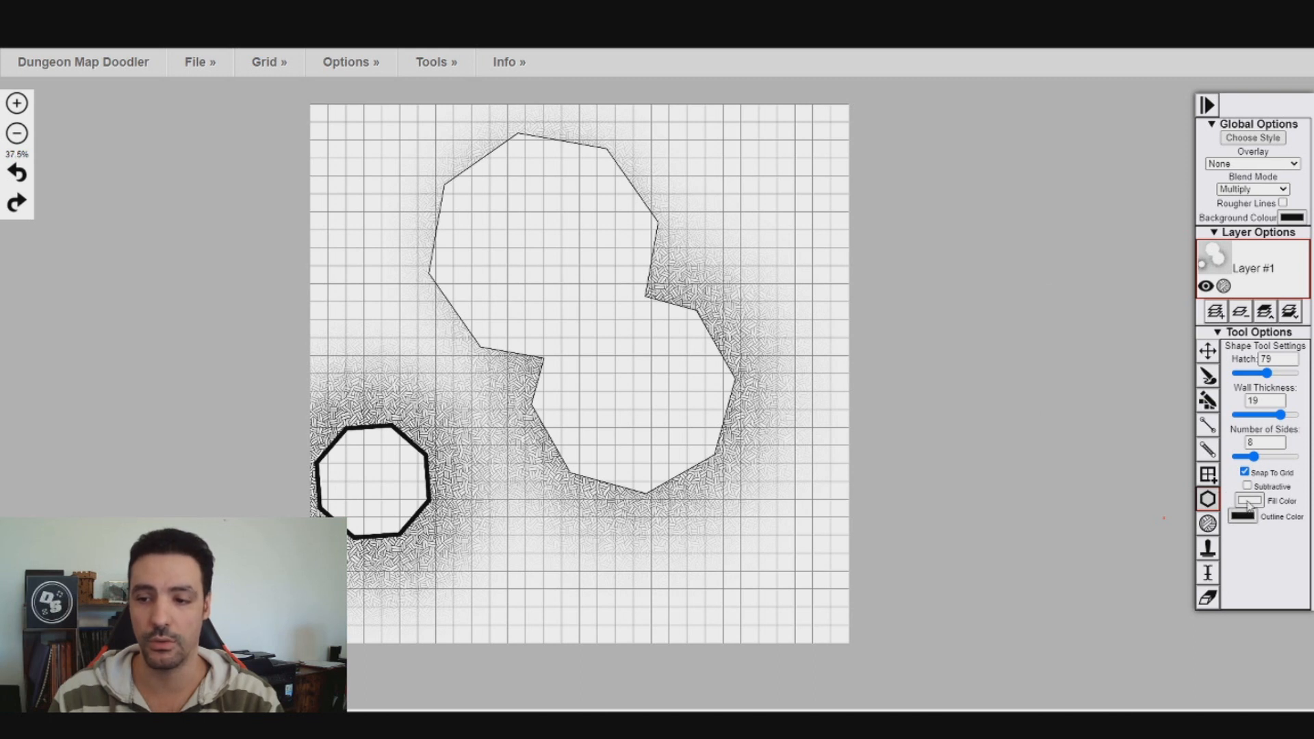
Paint hatching around the octagons at size 30 and a larger size, plus a short vertical stroke at size 18 in the map's upper left.
left_click(1209, 524)
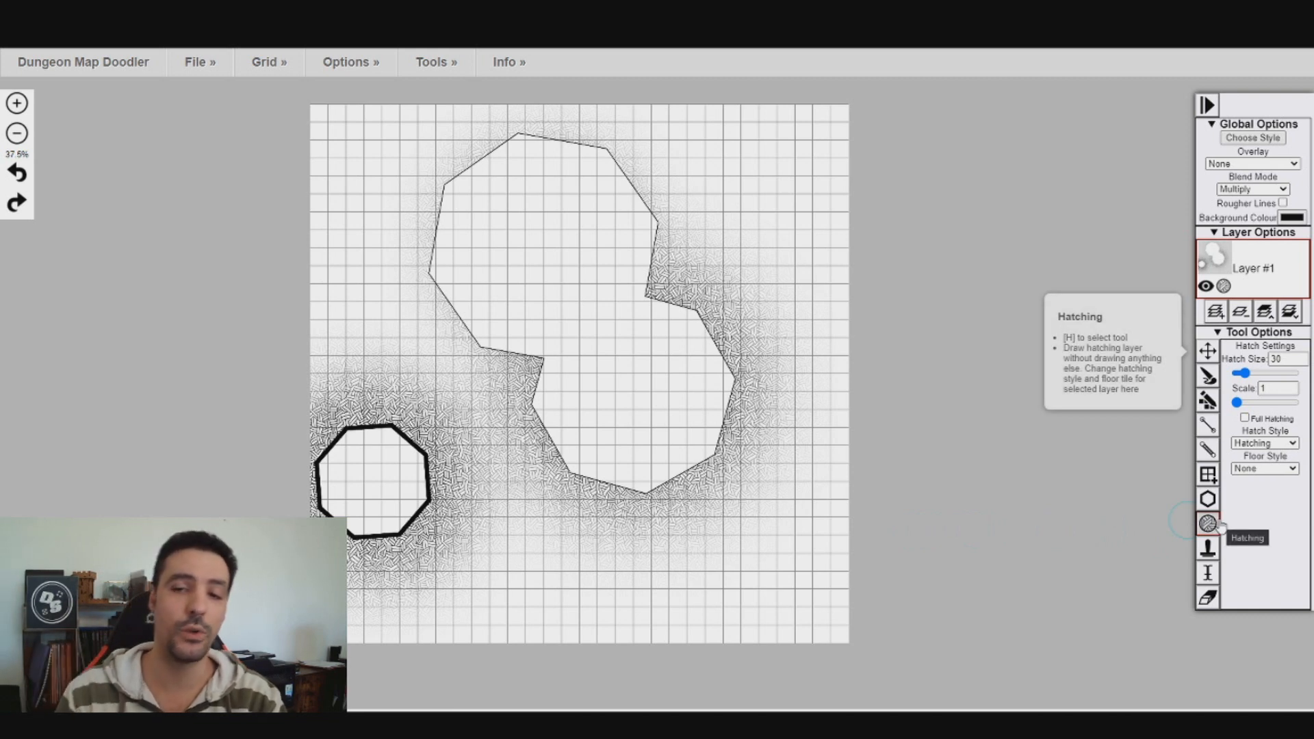
mouse_move(698, 194)
left_mouse_down()
mouse_move(770, 291)
mouse_move(711, 294)
mouse_move(673, 246)
mouse_move(753, 342)
mouse_move(787, 414)
mouse_move(736, 544)
mouse_move(555, 548)
mouse_move(458, 410)
mouse_move(514, 472)
mouse_move(482, 496)
mouse_move(460, 395)
mouse_move(383, 370)
left_mouse_up()
left_click_drag(1242, 373, 1274, 373)
mouse_move(766, 164)
left_mouse_down()
mouse_move(718, 146)
mouse_move(775, 222)
mouse_move(729, 274)
mouse_move(693, 179)
mouse_move(807, 162)
mouse_move(821, 390)
mouse_move(797, 596)
mouse_move(841, 561)
mouse_move(657, 602)
mouse_move(507, 547)
left_mouse_up()
mouse_move(684, 574)
left_mouse_down()
mouse_move(691, 615)
mouse_move(679, 612)
left_mouse_up()
left_click_drag(1275, 373, 1245, 377)
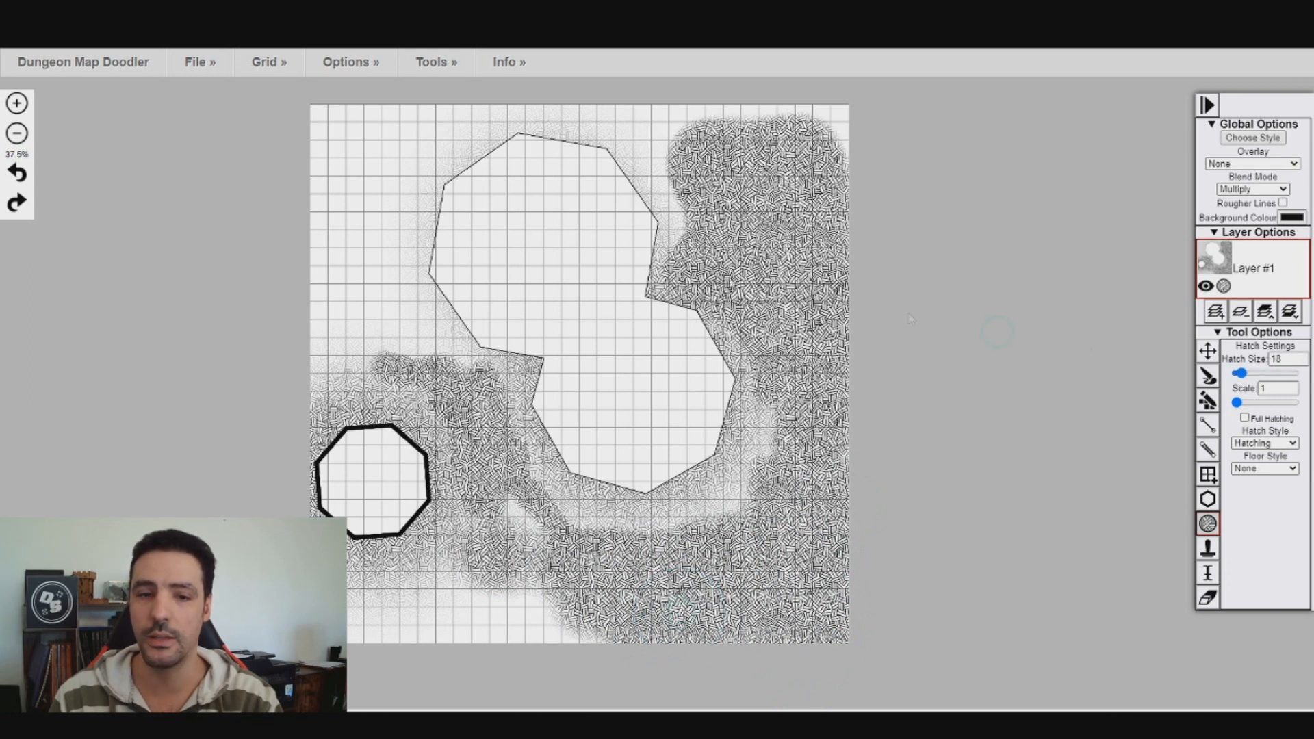
left_click_drag(373, 156, 375, 262)
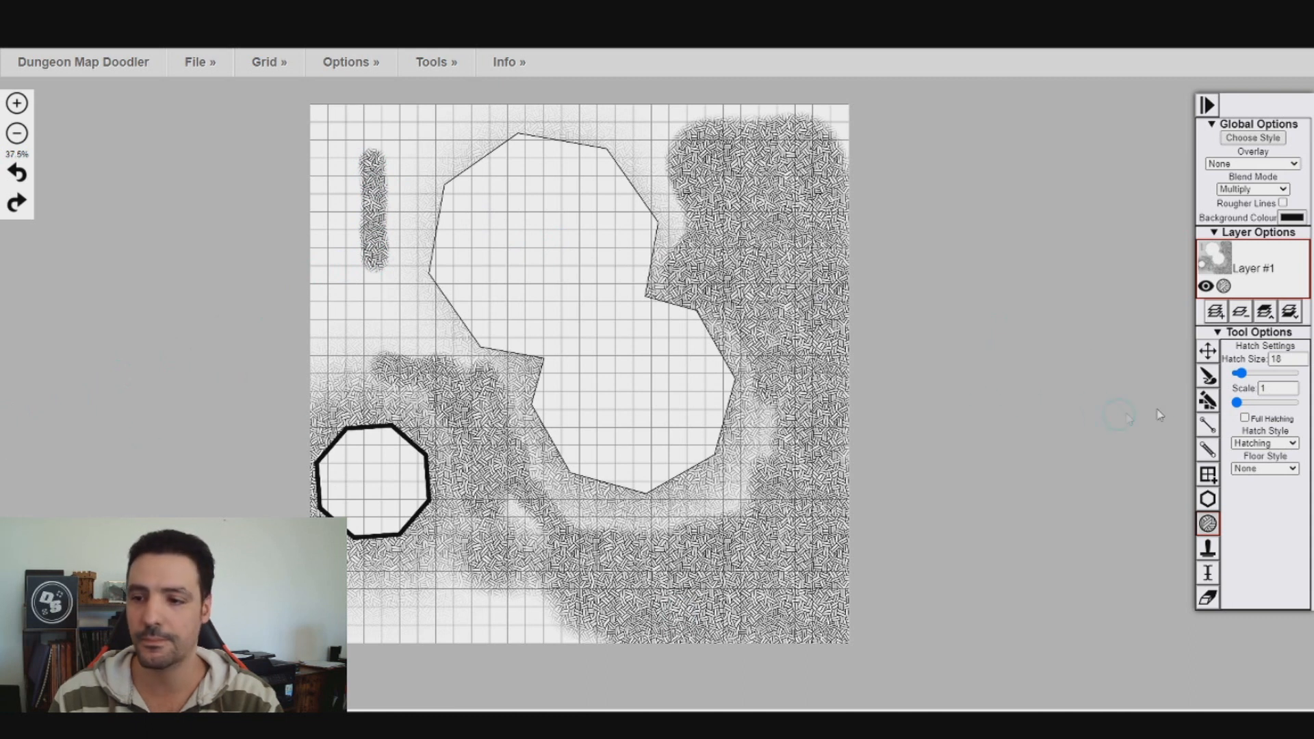
Discard the octagons and hatching by creating a new blank map with 150-foot sides, 5 feet per box and 70-pixel boxes.
left_click(190, 63)
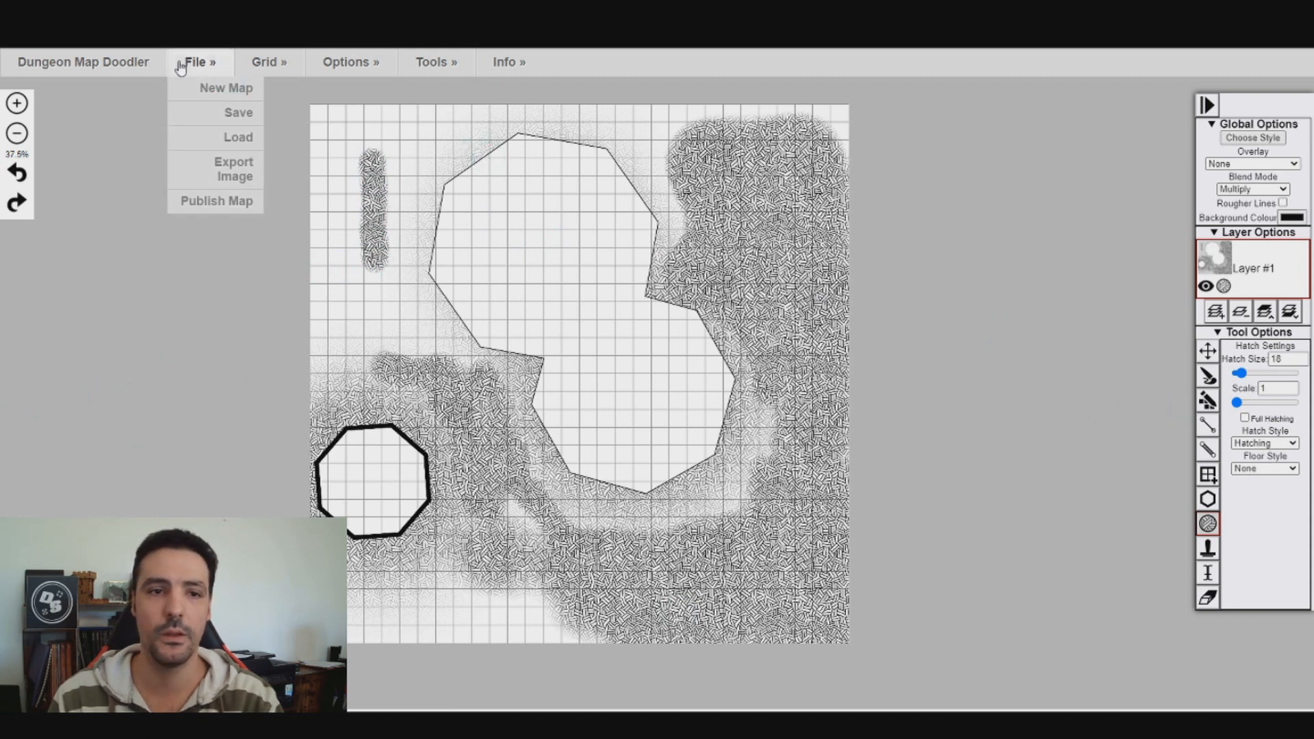
left_click(212, 89)
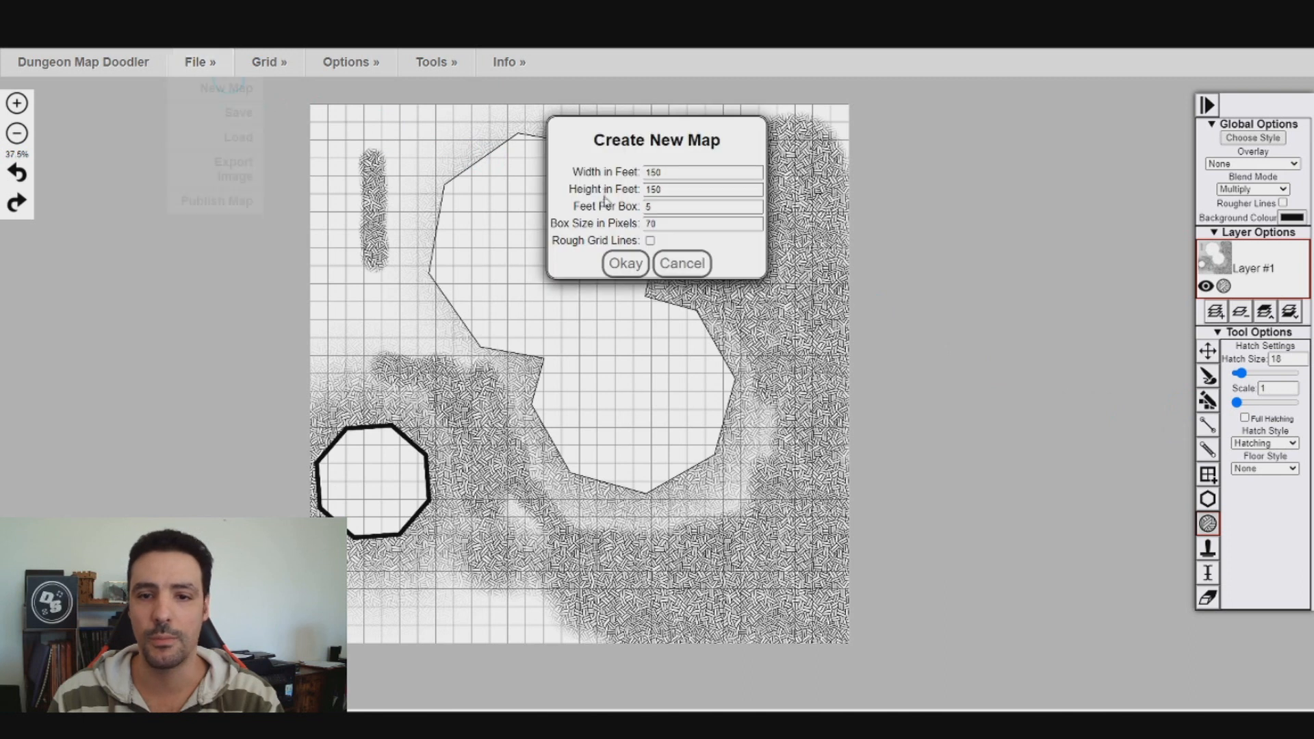
left_click(624, 263)
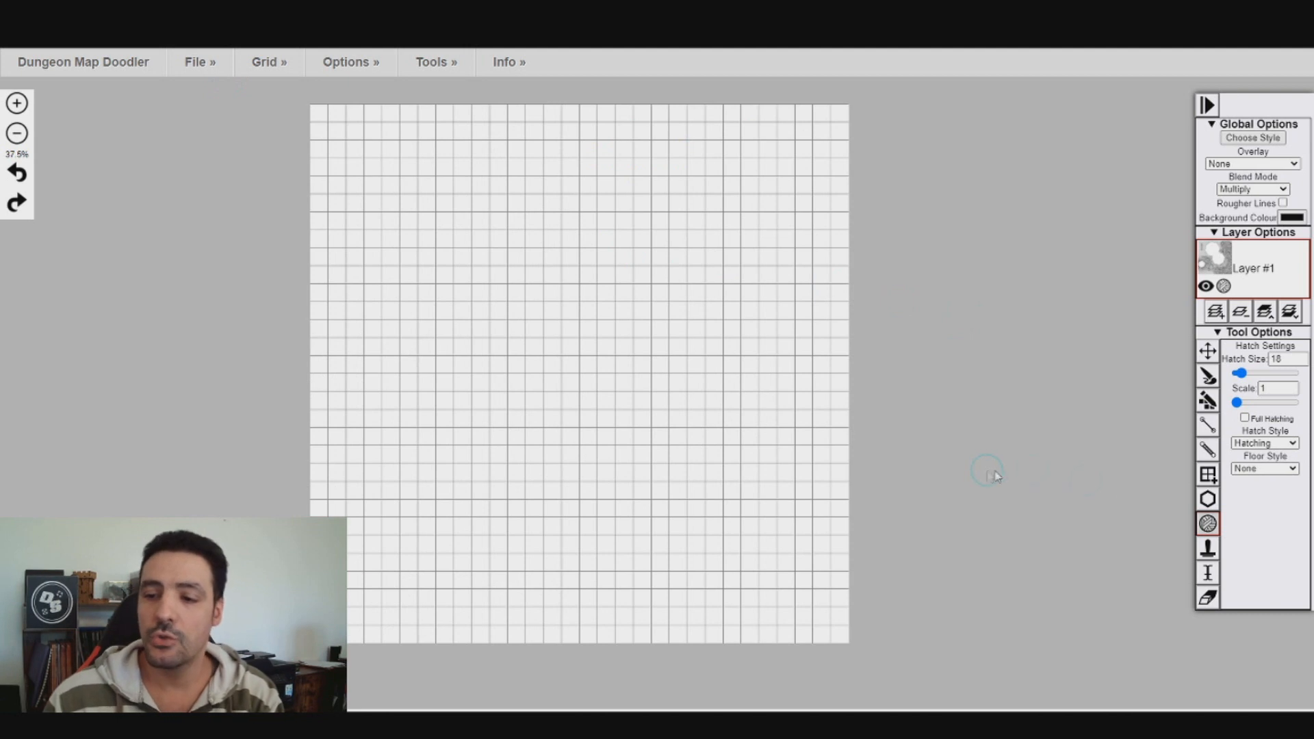
Place one bed stamp with multiplier 1 in the upper part of the map using the Stamp tool.
left_click(1212, 548)
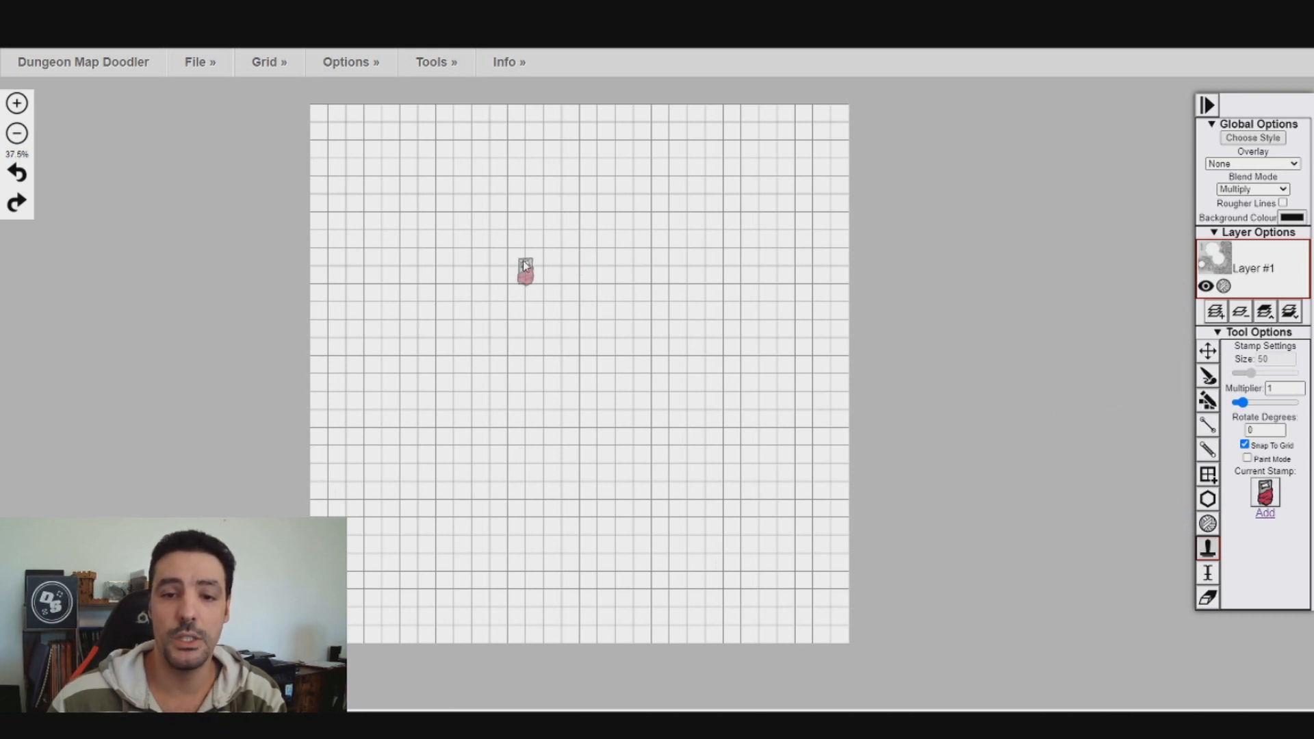
left_click(524, 269)
scroll(595, 325, "down", 2)
scroll(596, 325, "up", 3)
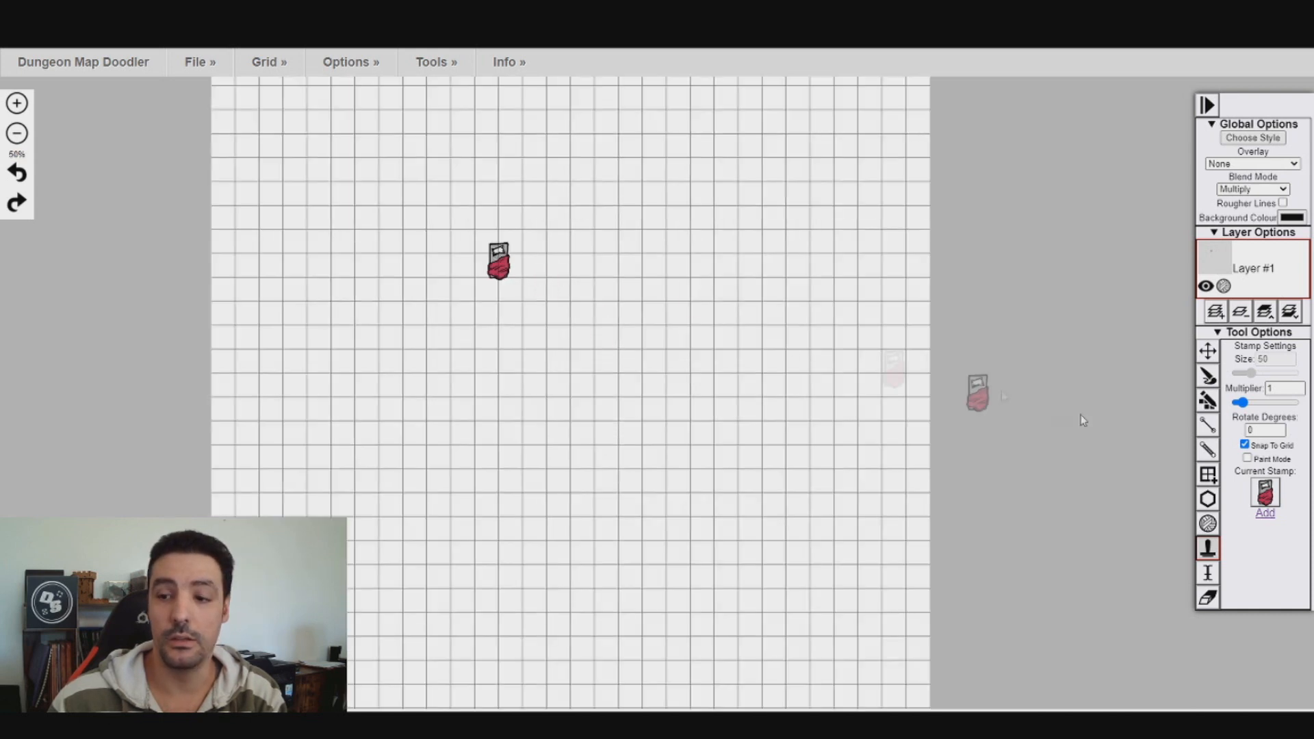
Choose the armoured warrior stamp from the Decor category of the stamp library and place three copies around the right side of the bed.
left_click(1264, 497)
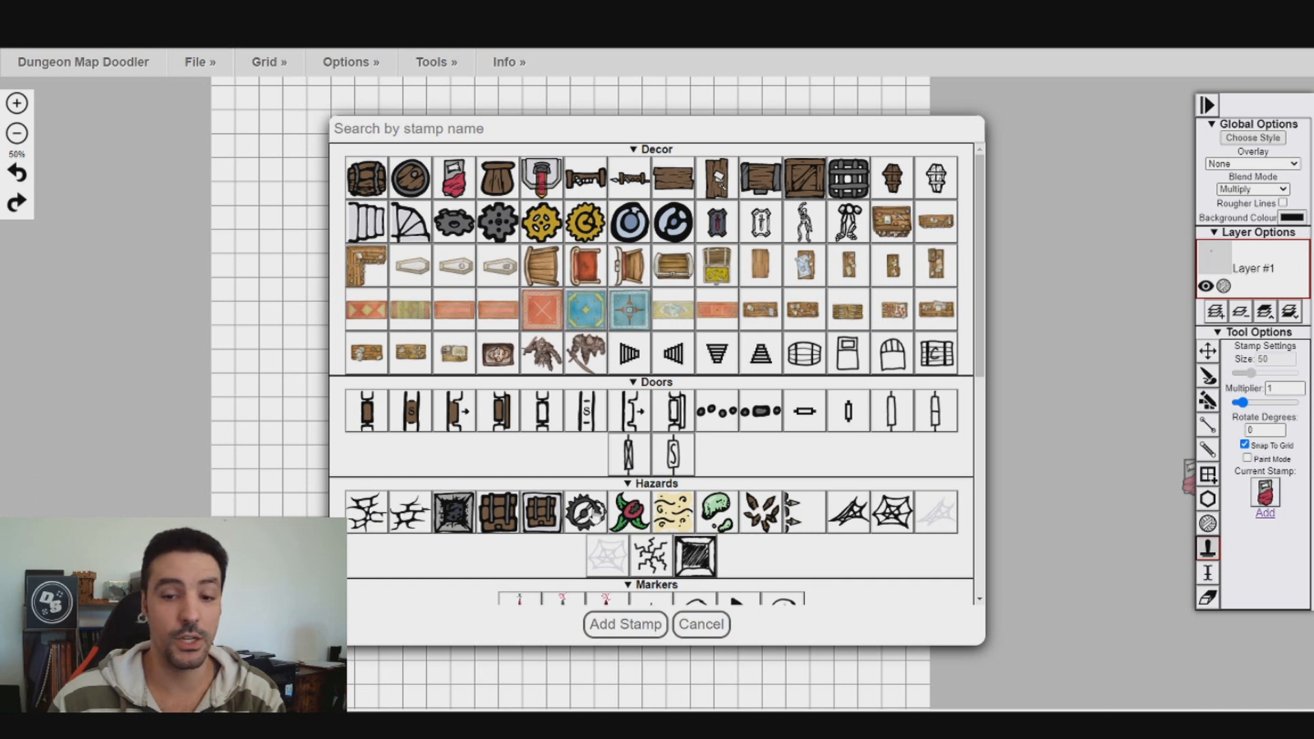
scroll(919, 515, "down", 4)
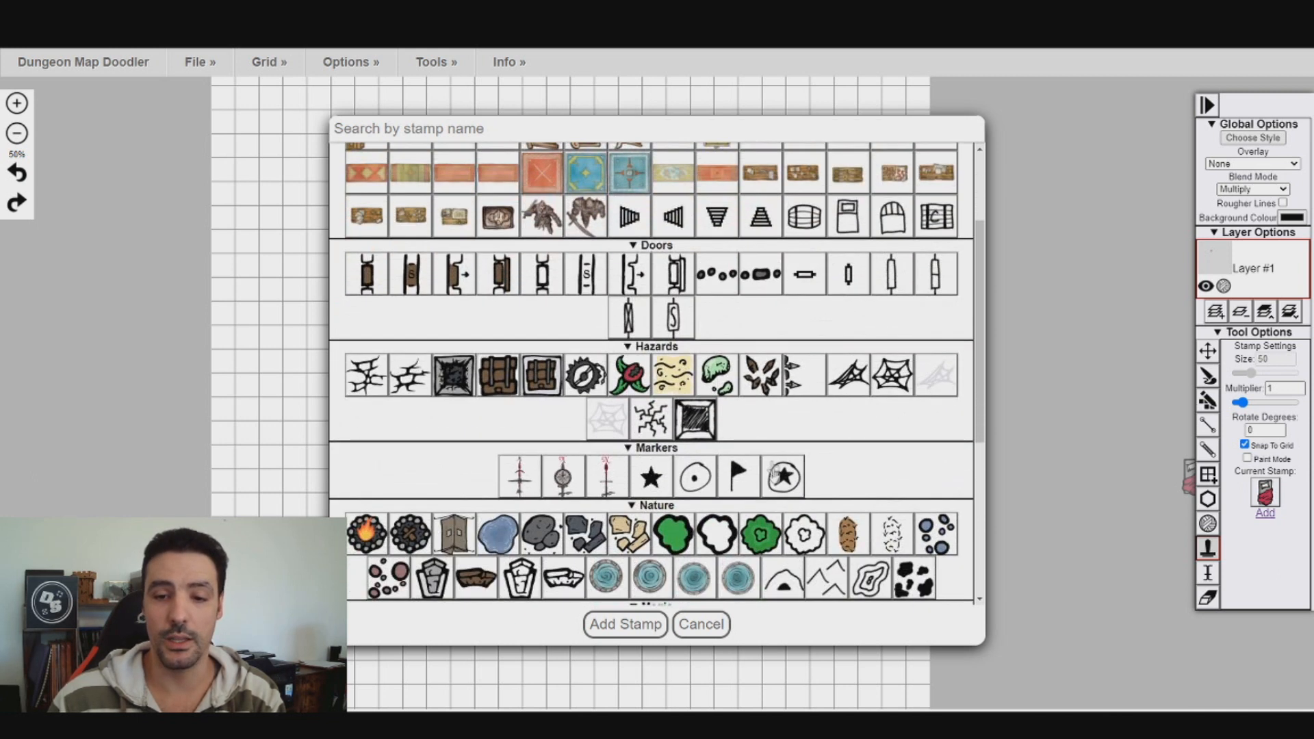
scroll(530, 403, "down", 2)
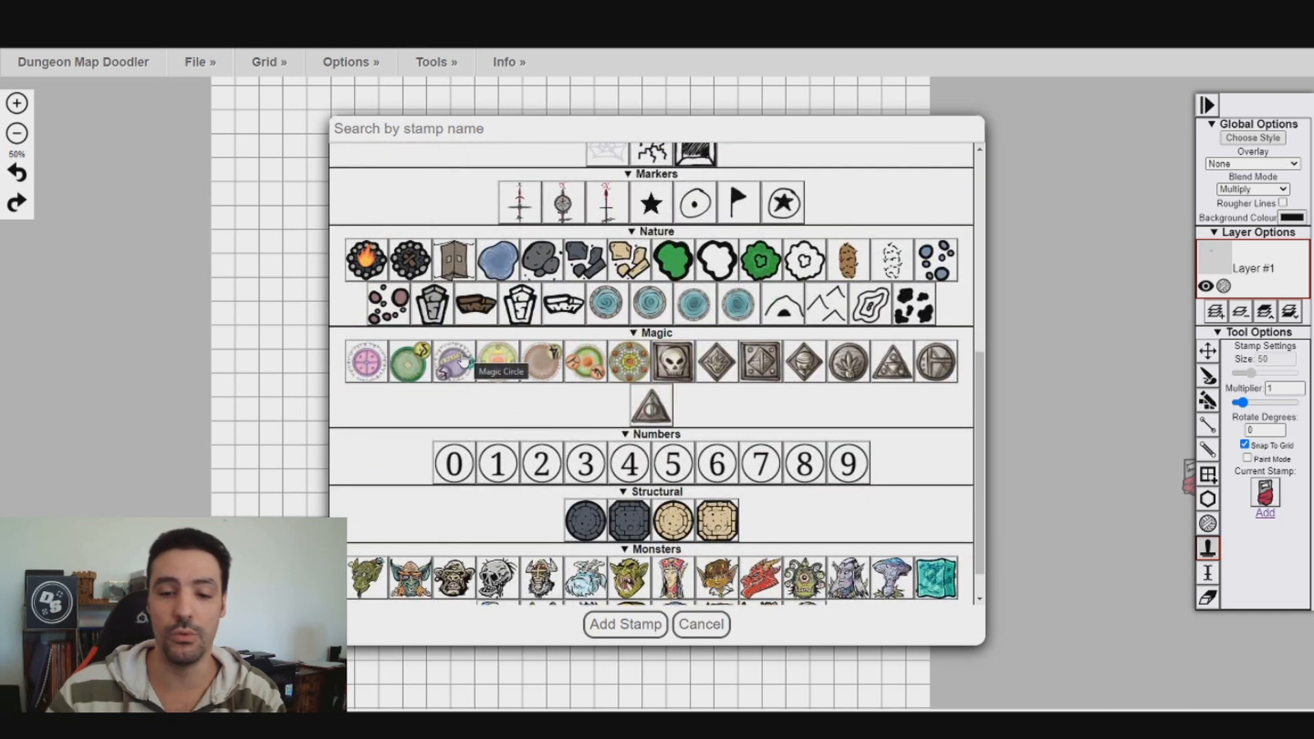
scroll(768, 368, "down", 1)
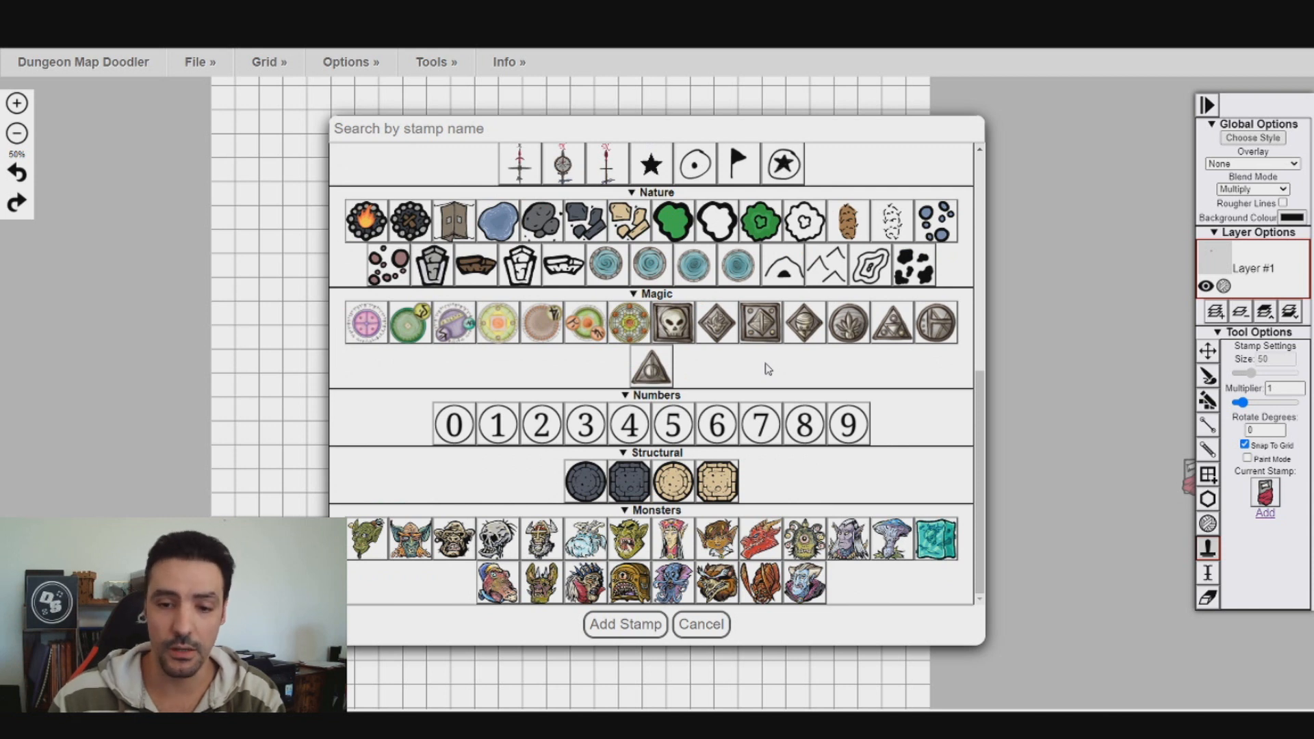
scroll(775, 400, "up", 4)
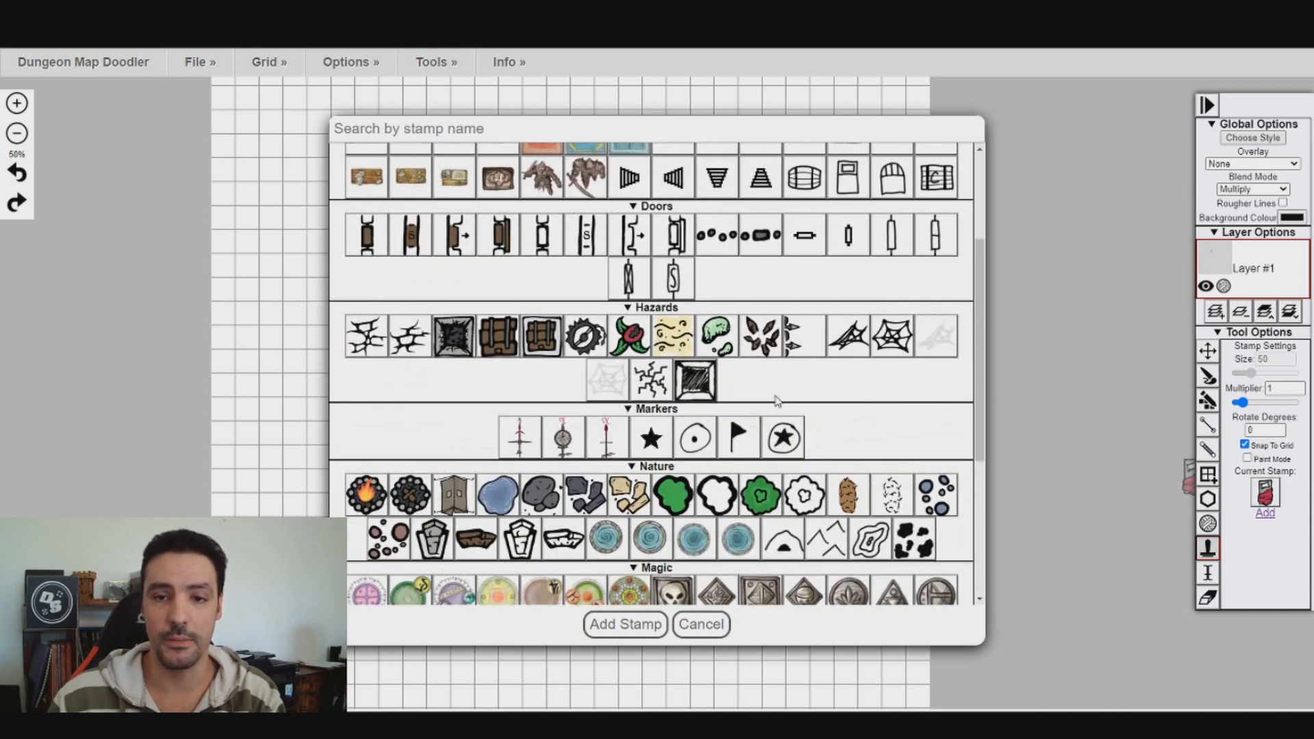
scroll(776, 401, "up", 3)
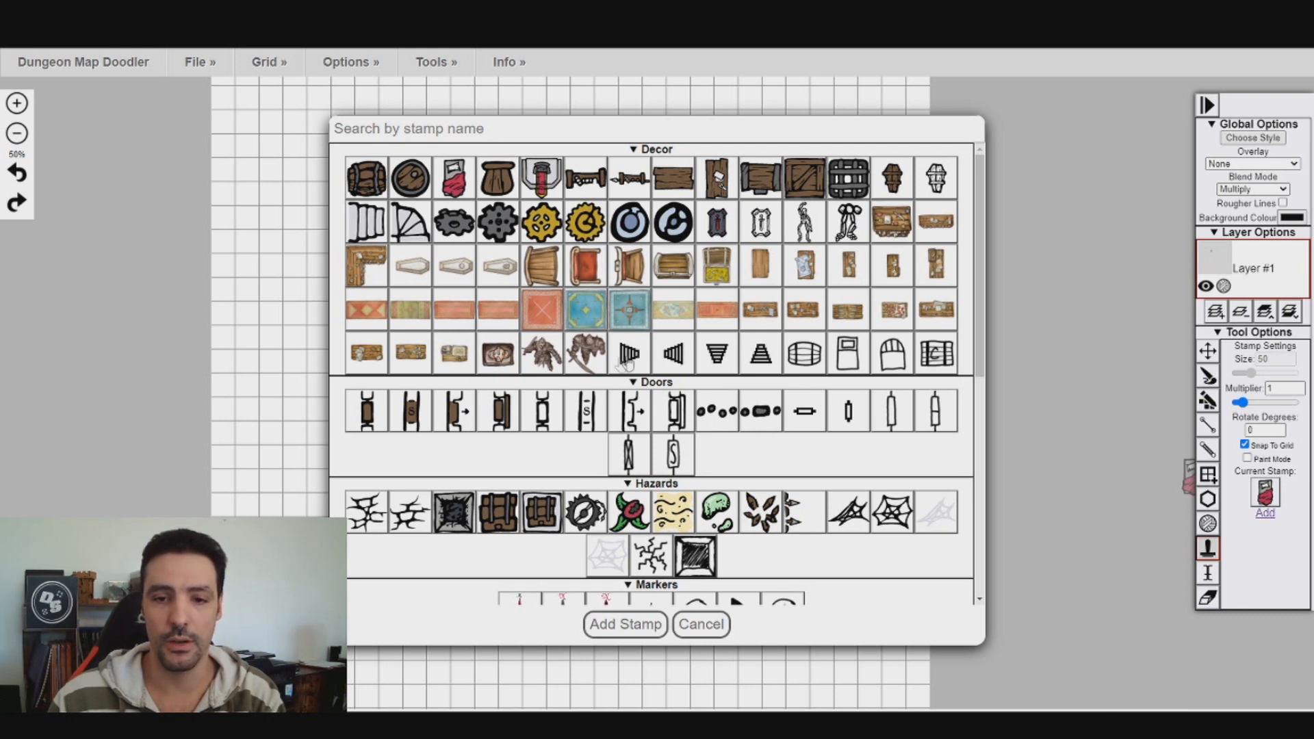
double_click(554, 352)
left_click(559, 229)
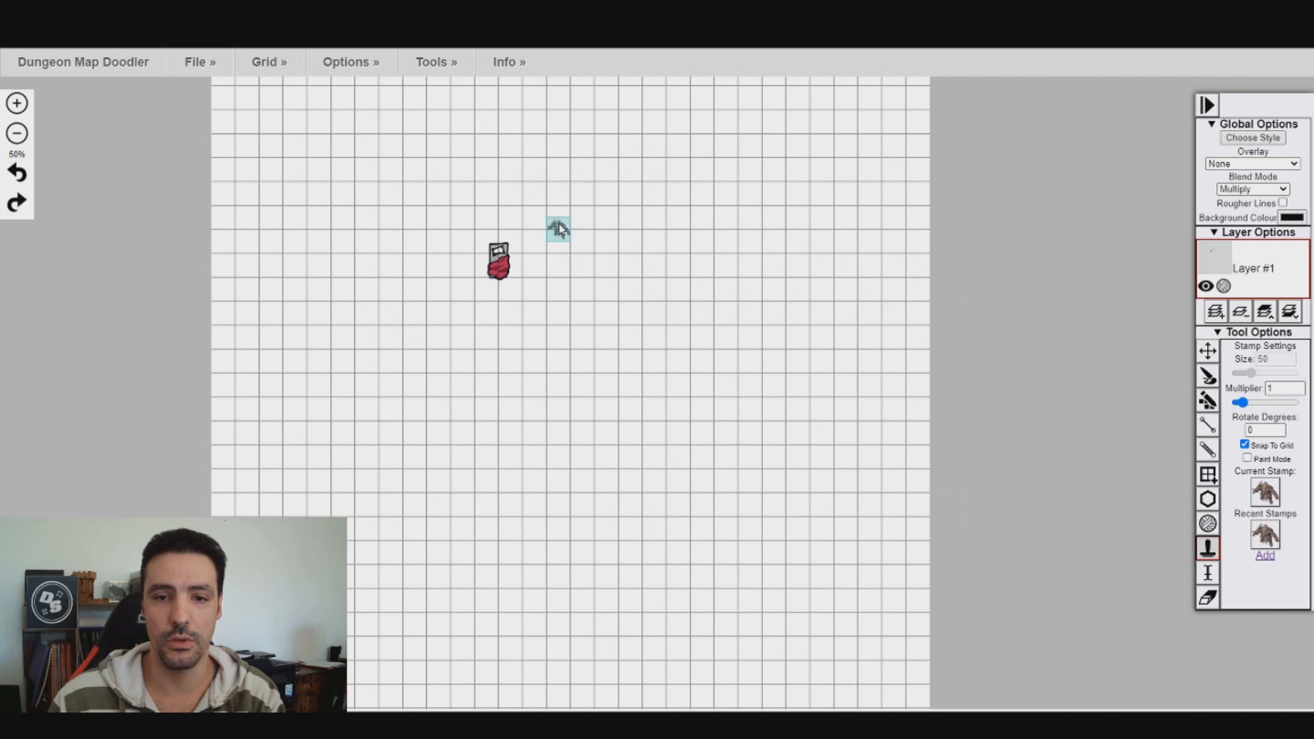
left_click(594, 277)
left_click(534, 325)
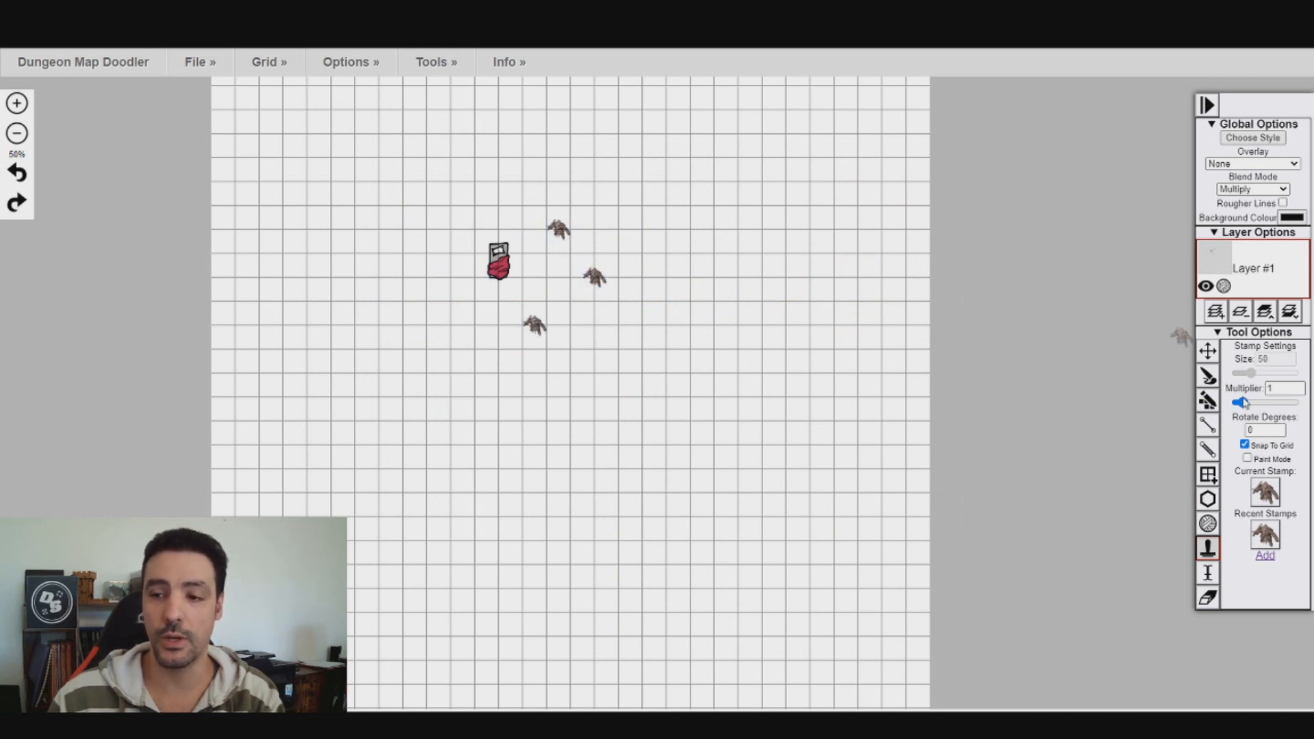
Place two enlarged warrior stamps to the lower right of the small ones, with multipliers 2.5 and 4.
left_click_drag(1244, 405, 1262, 404)
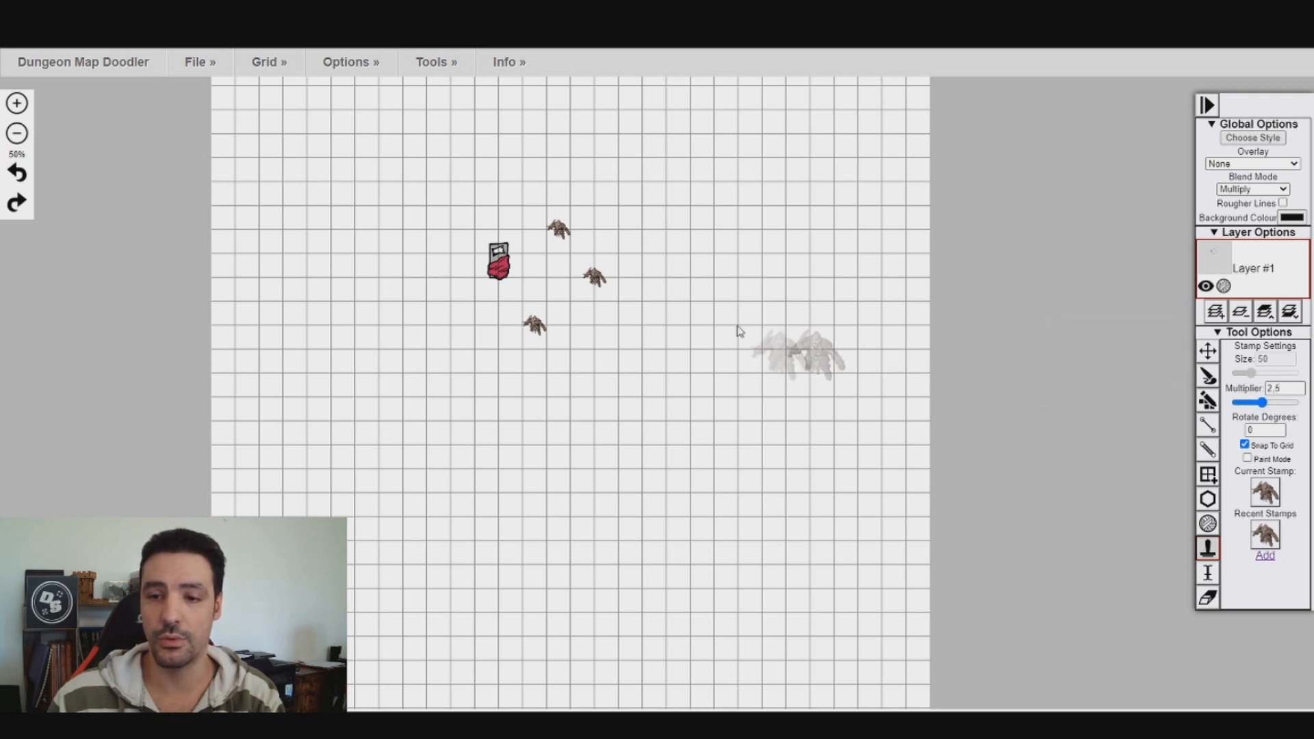
left_click(646, 352)
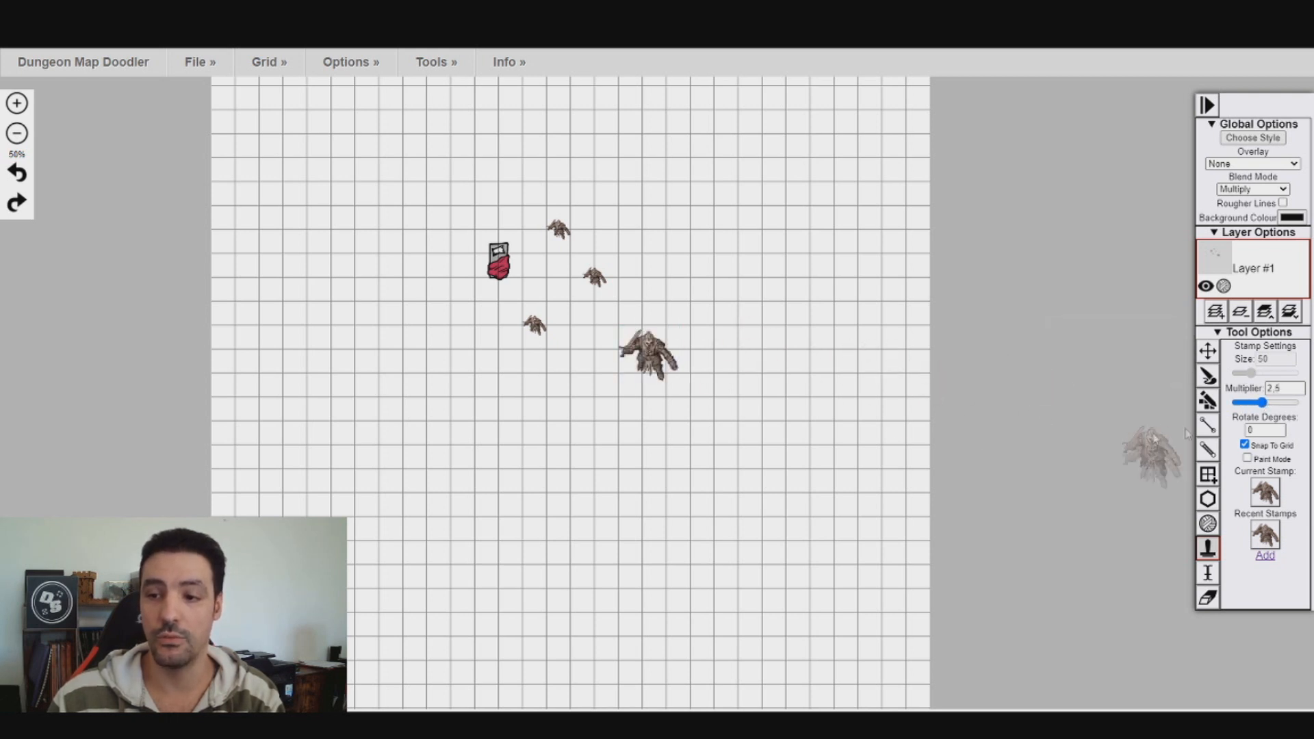
left_click_drag(1265, 406, 1281, 403)
left_click(714, 301)
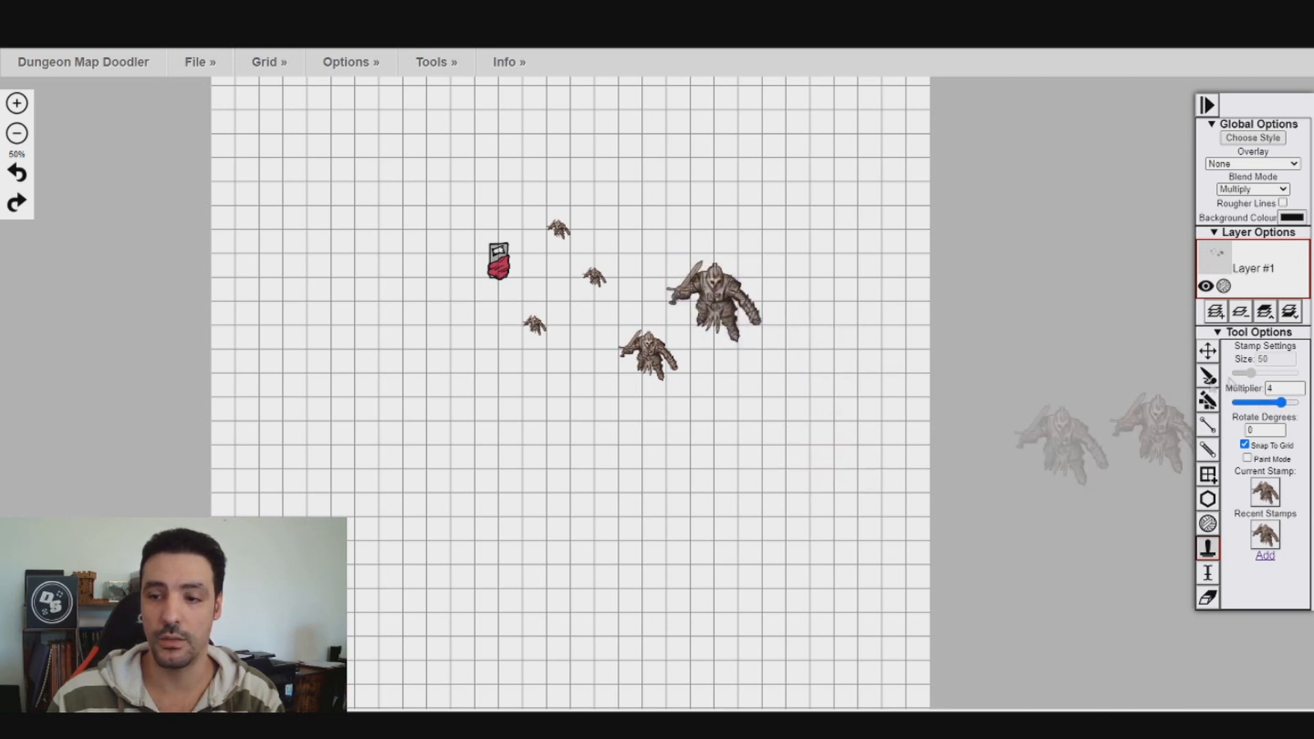
Place four warrior stamps with multiplier 1.5 above the large ones, and one more above them with Snap To Grid off.
left_click_drag(1281, 404, 1249, 407)
left_click(672, 198)
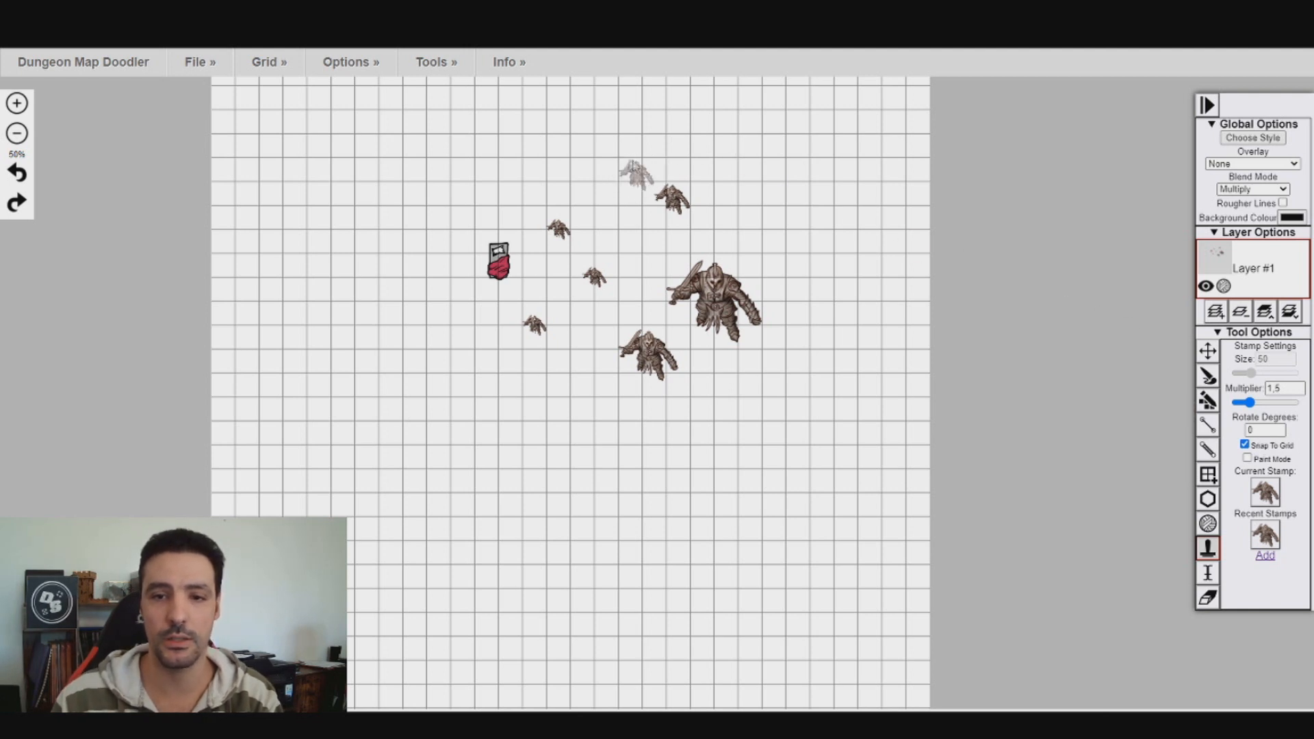
left_click(632, 171)
left_click(671, 175)
left_click(720, 174)
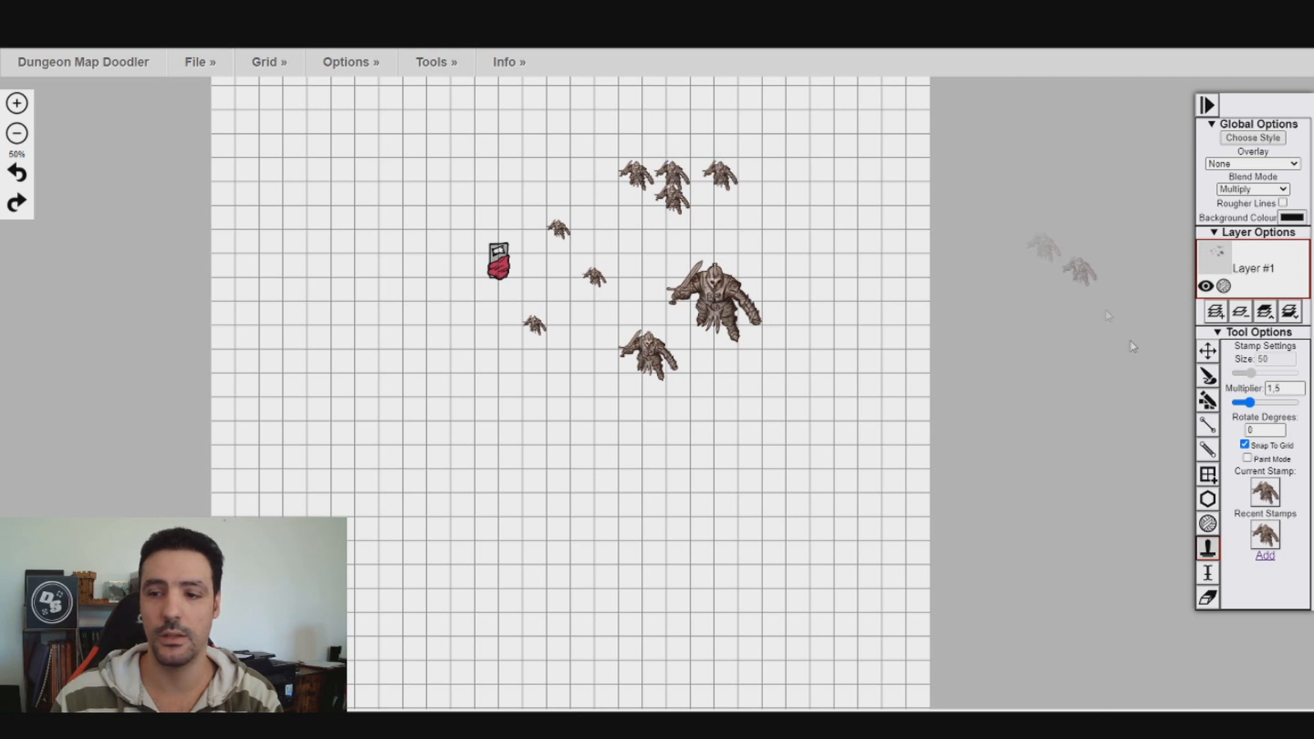
left_click(1253, 445)
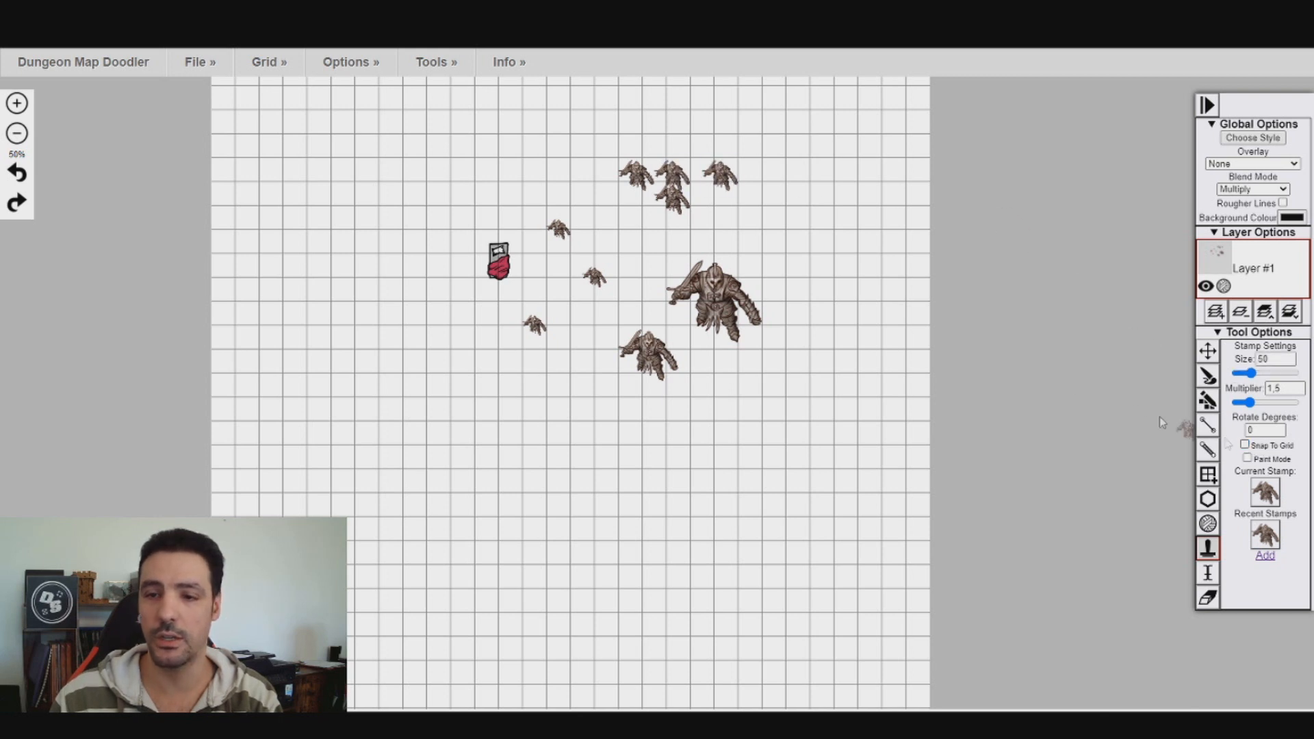
left_click(688, 134)
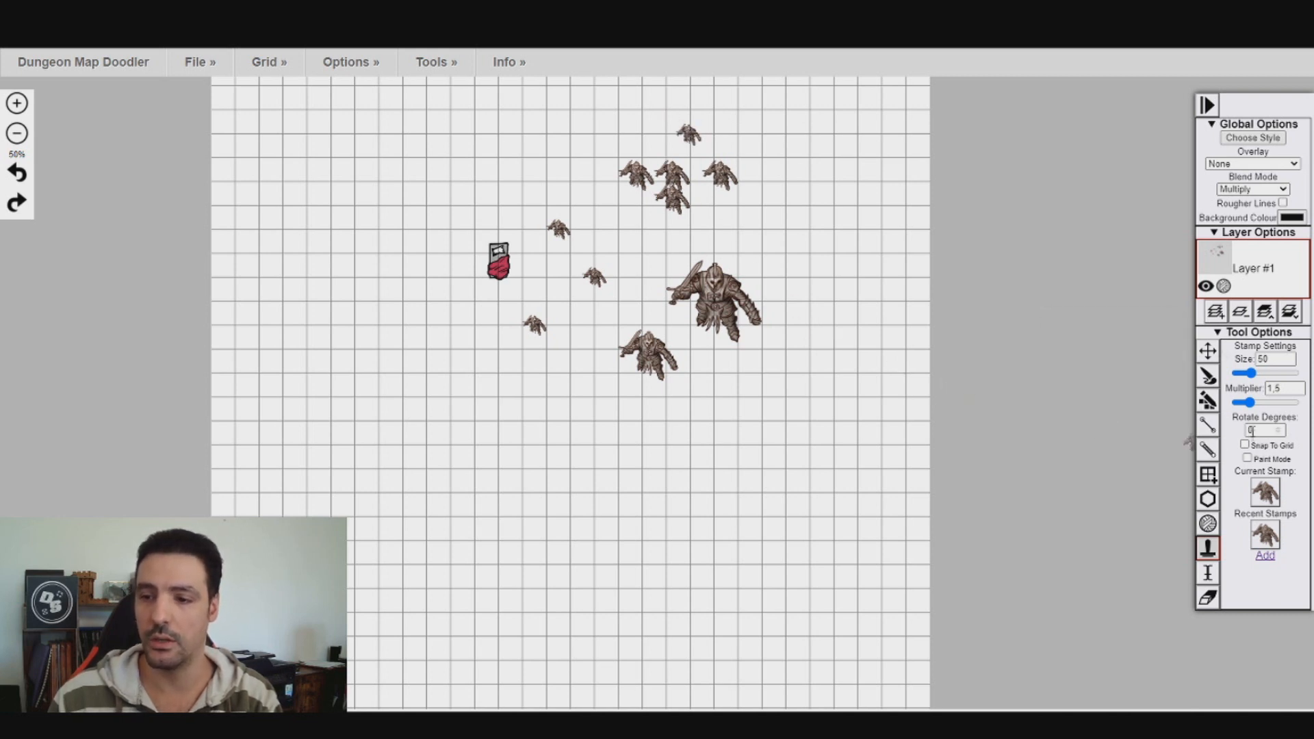
Import the image "blanche token" from the computer as a custom stamp.
left_click(1267, 557)
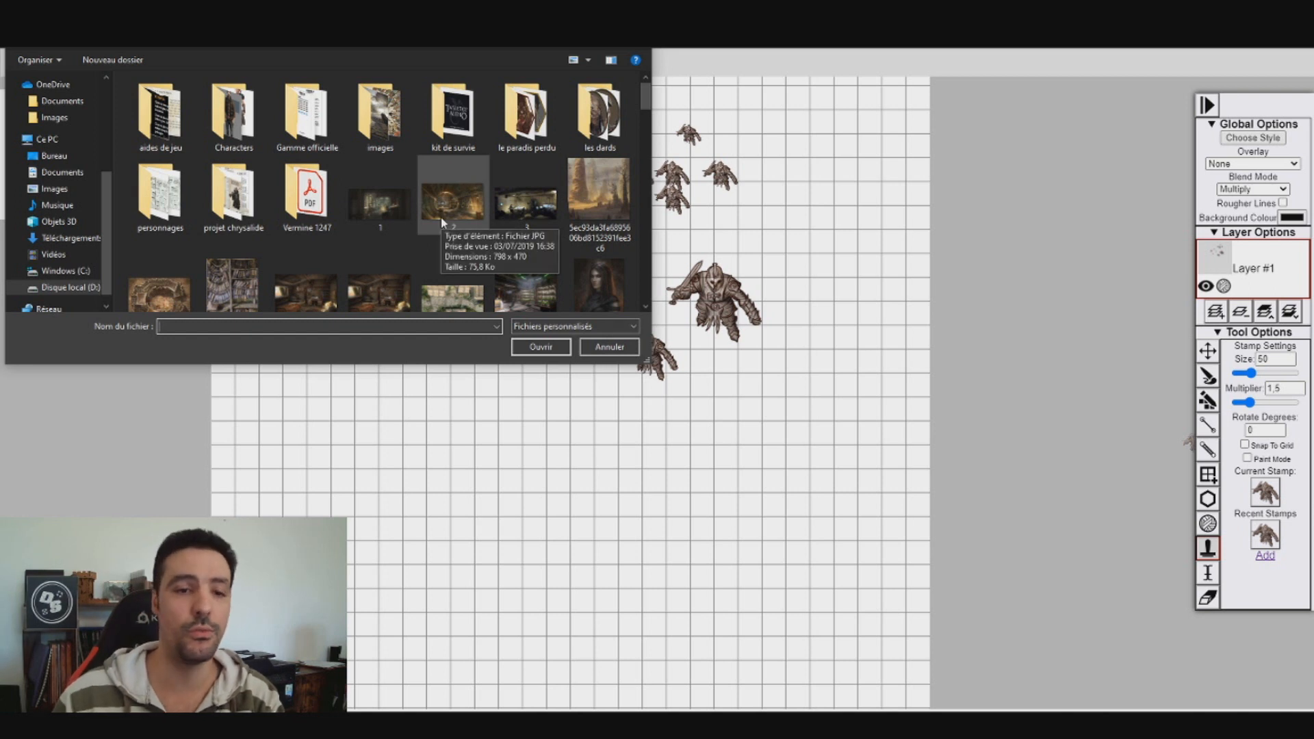
scroll(389, 189, "down", 1)
scroll(388, 188, "down", 8)
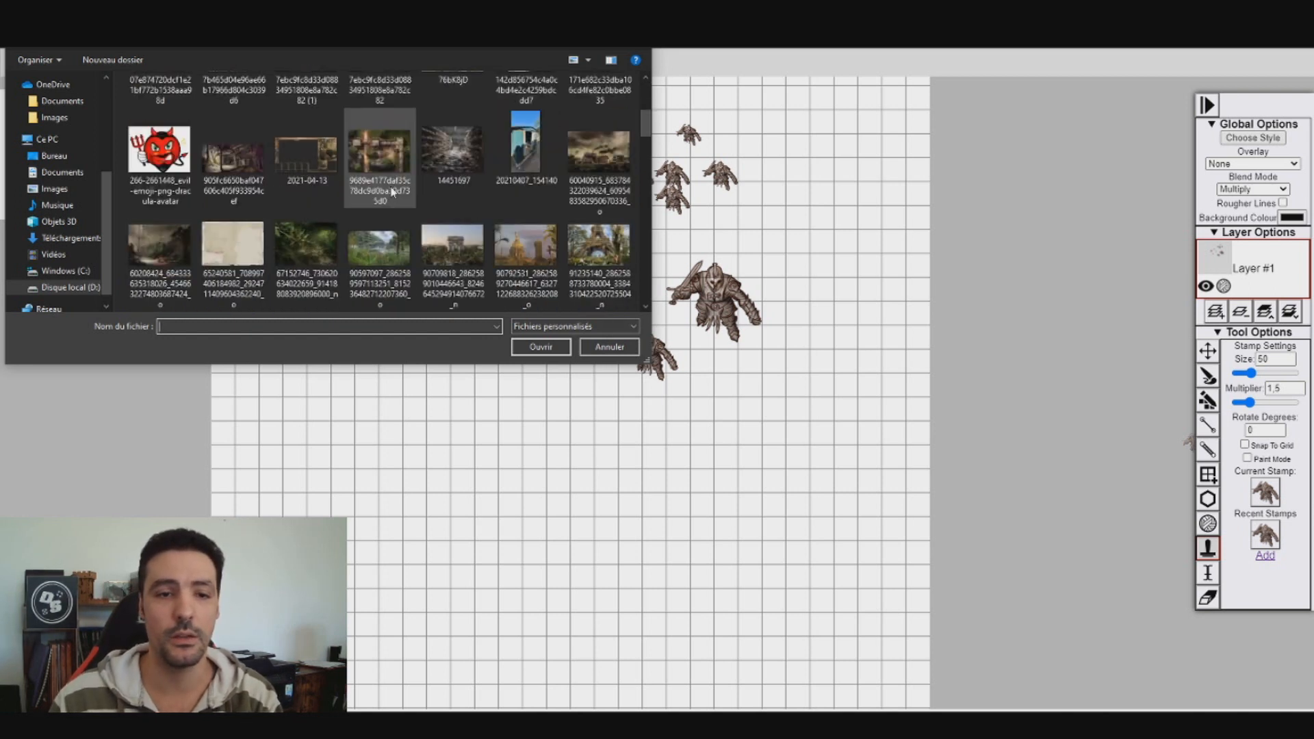
scroll(484, 190, "down", 3)
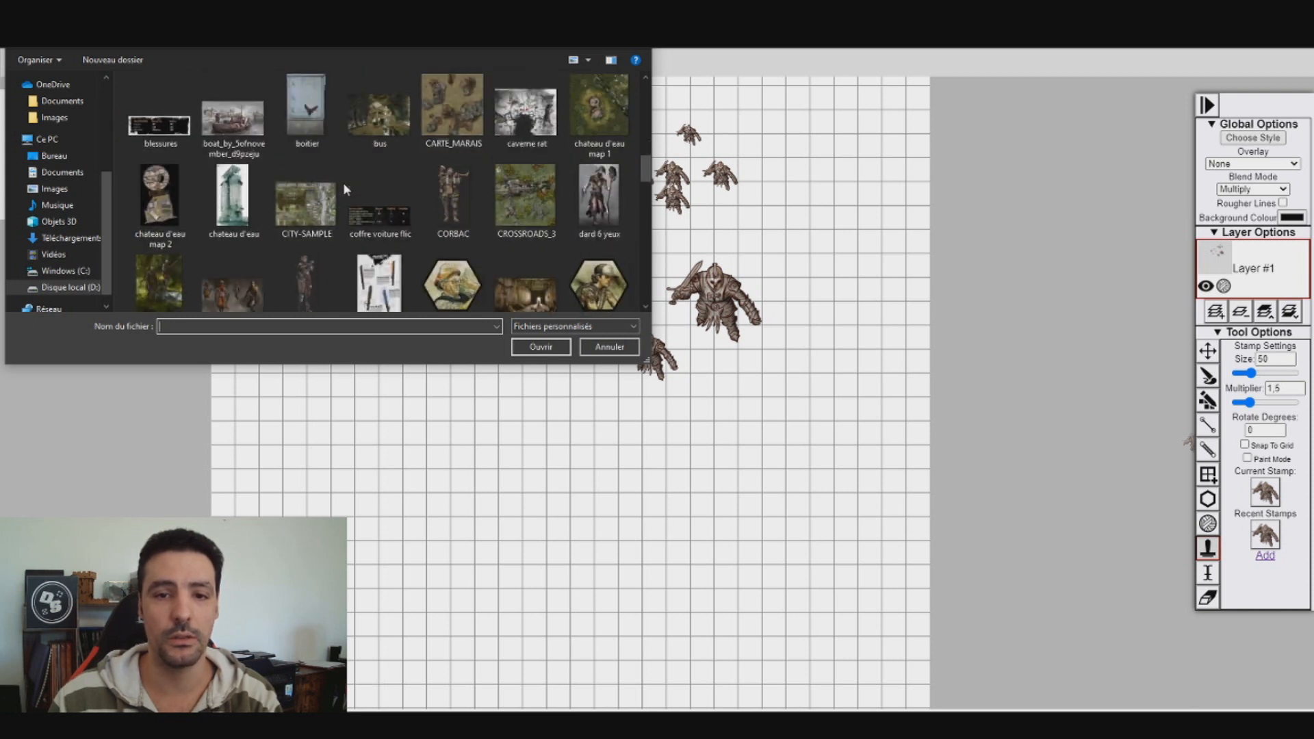
left_click(589, 119)
left_click(540, 346)
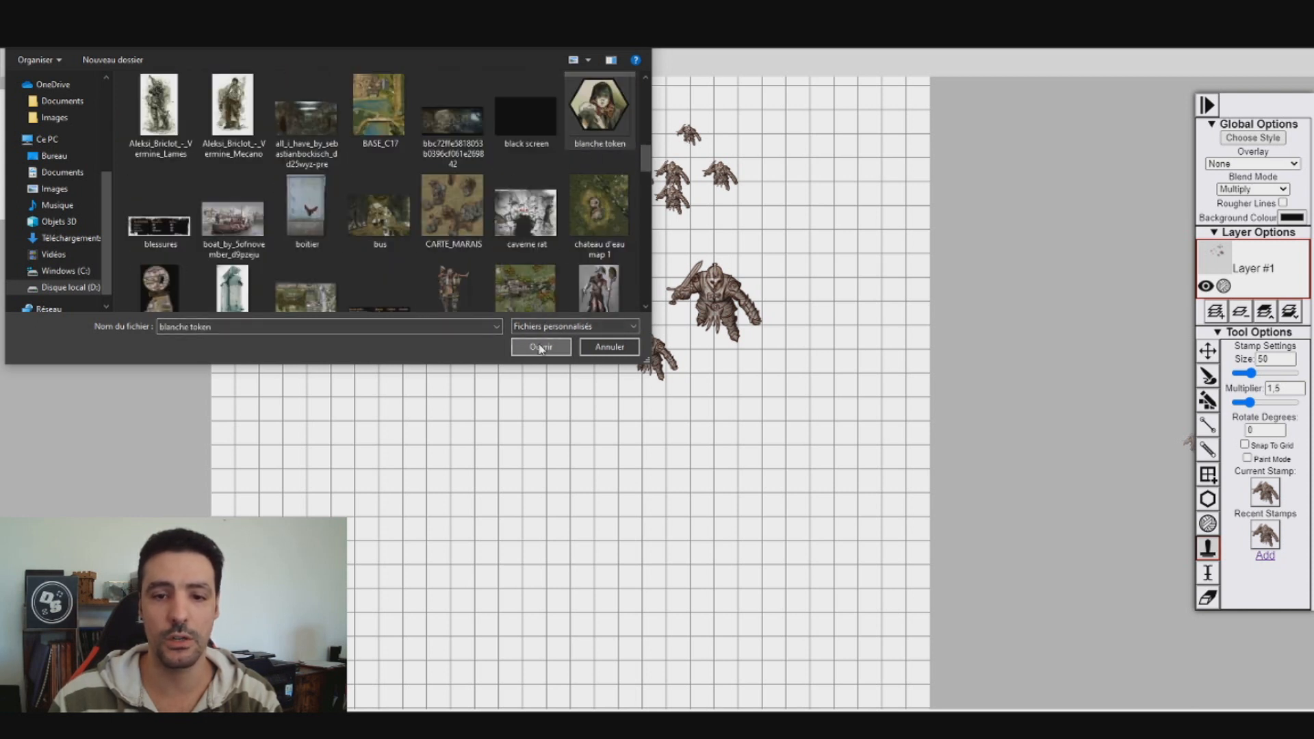
left_click(1265, 554)
left_click(607, 344)
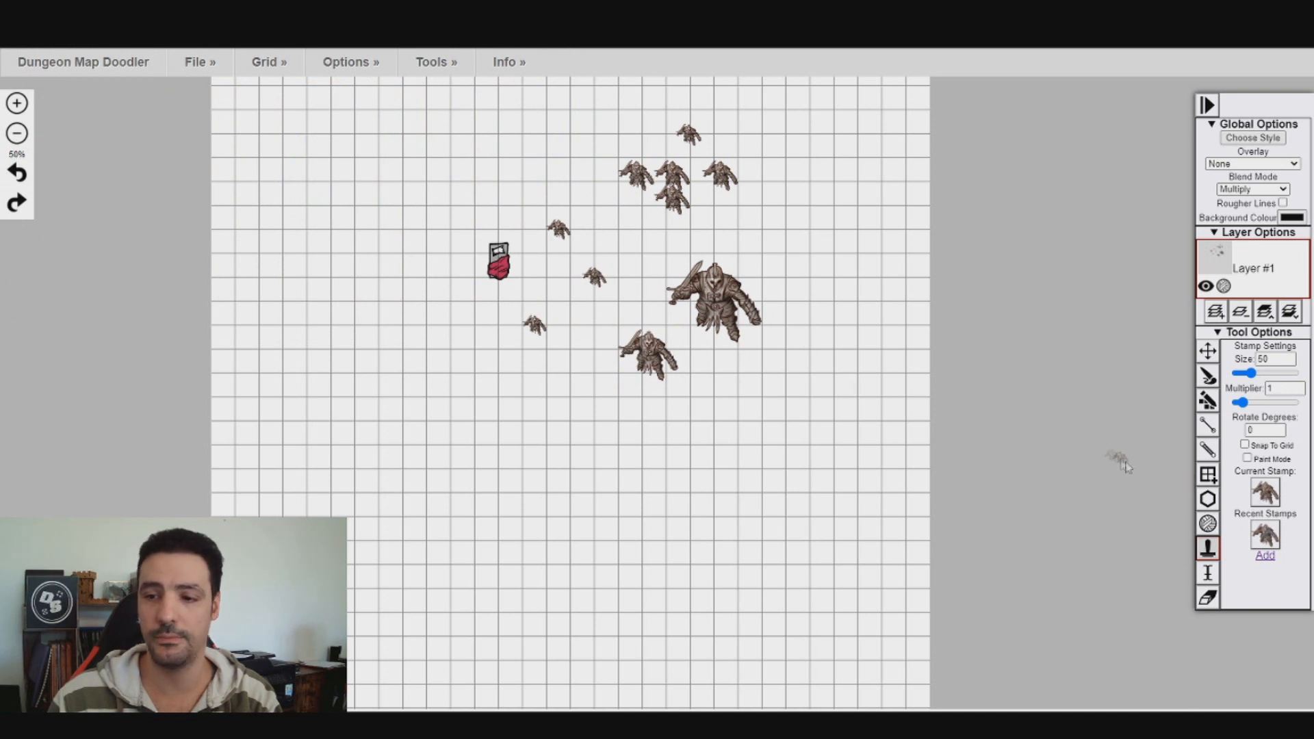
Choose the hooded token from the Custom stamp category and place three small copies below and to the lower left of the bed.
left_click(1259, 494)
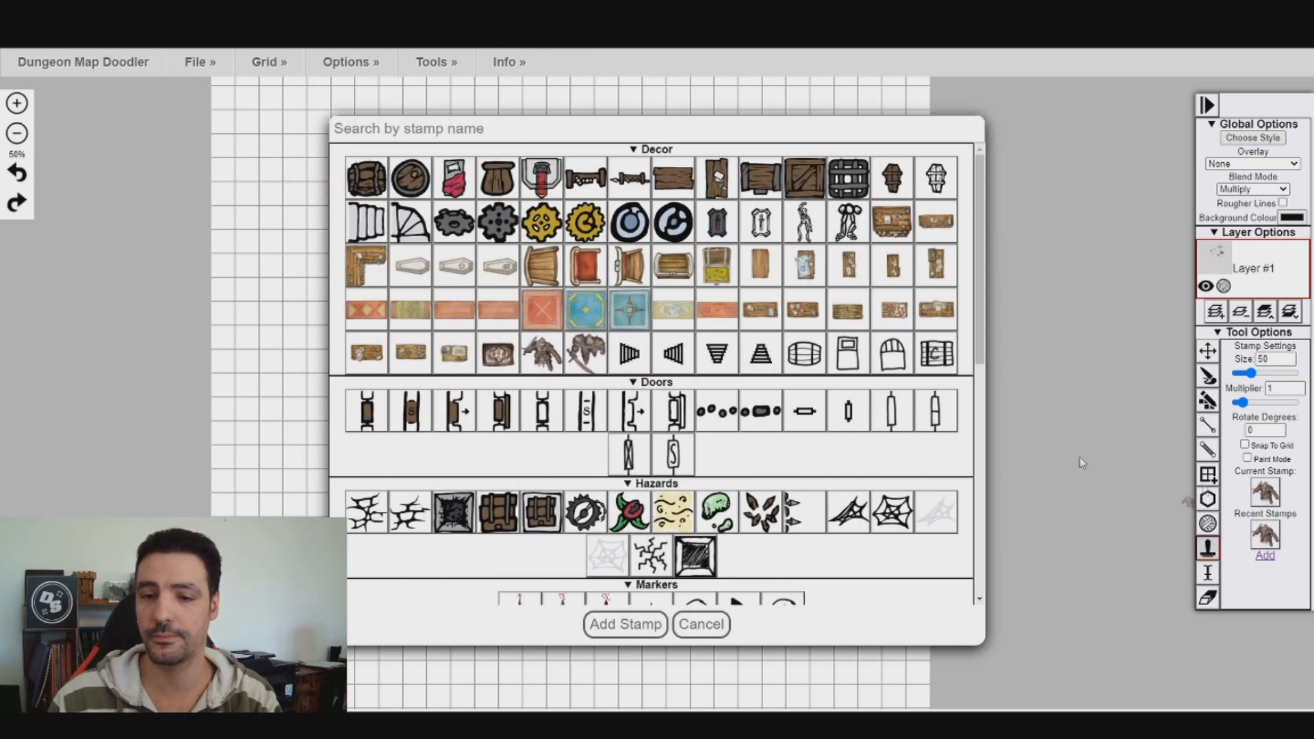
scroll(652, 335, "down", 8)
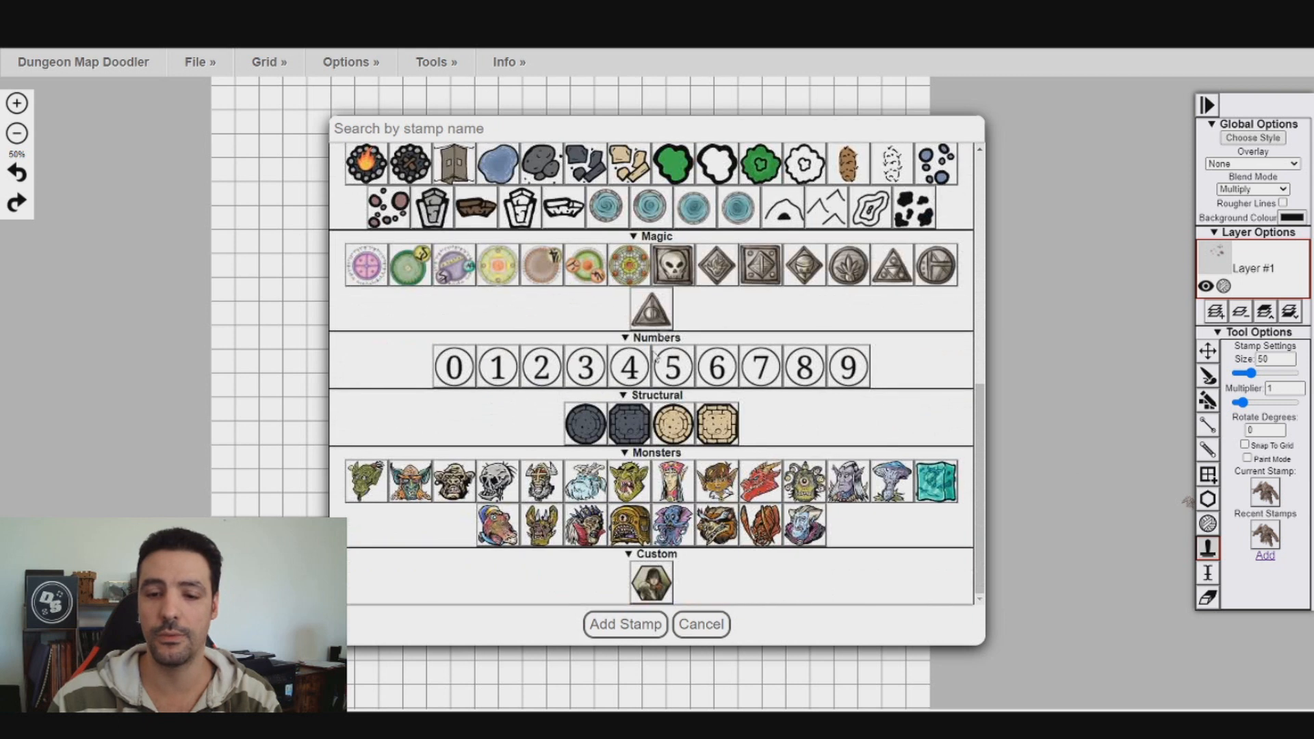
left_click(651, 583)
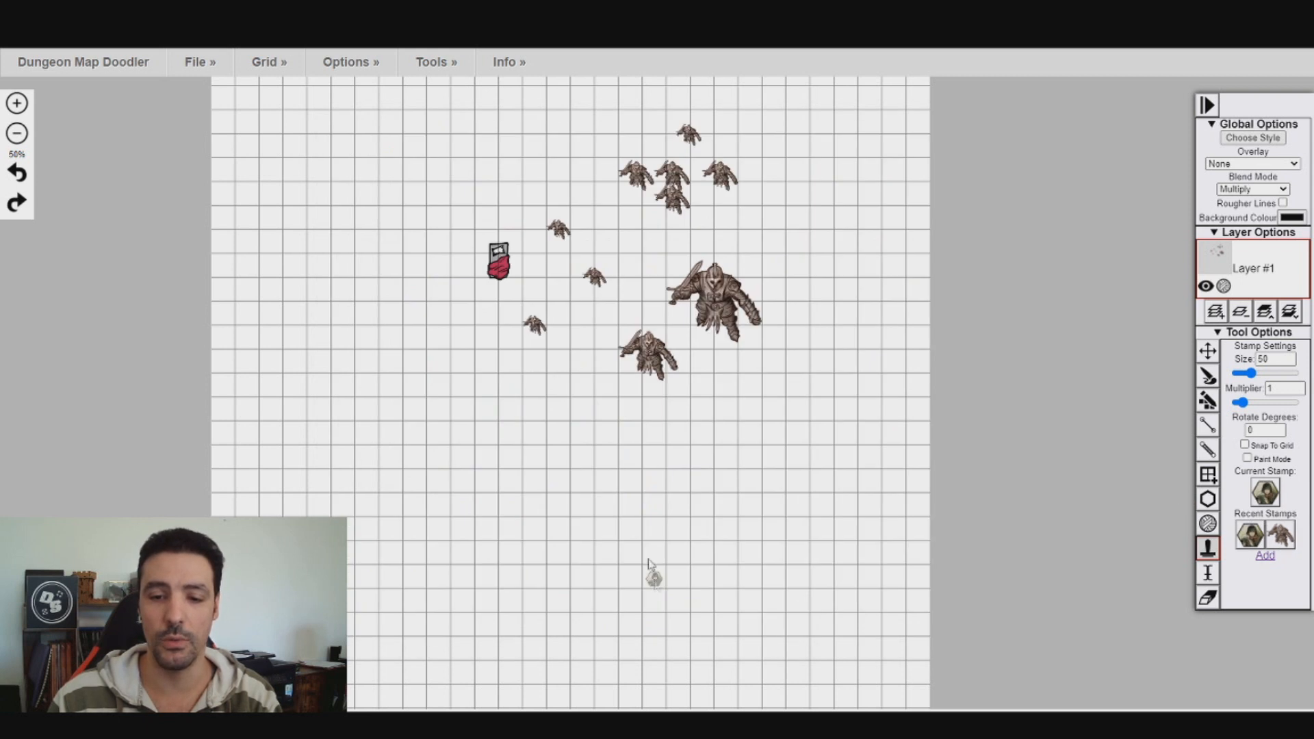
left_click(393, 309)
left_click(442, 380)
left_click(533, 394)
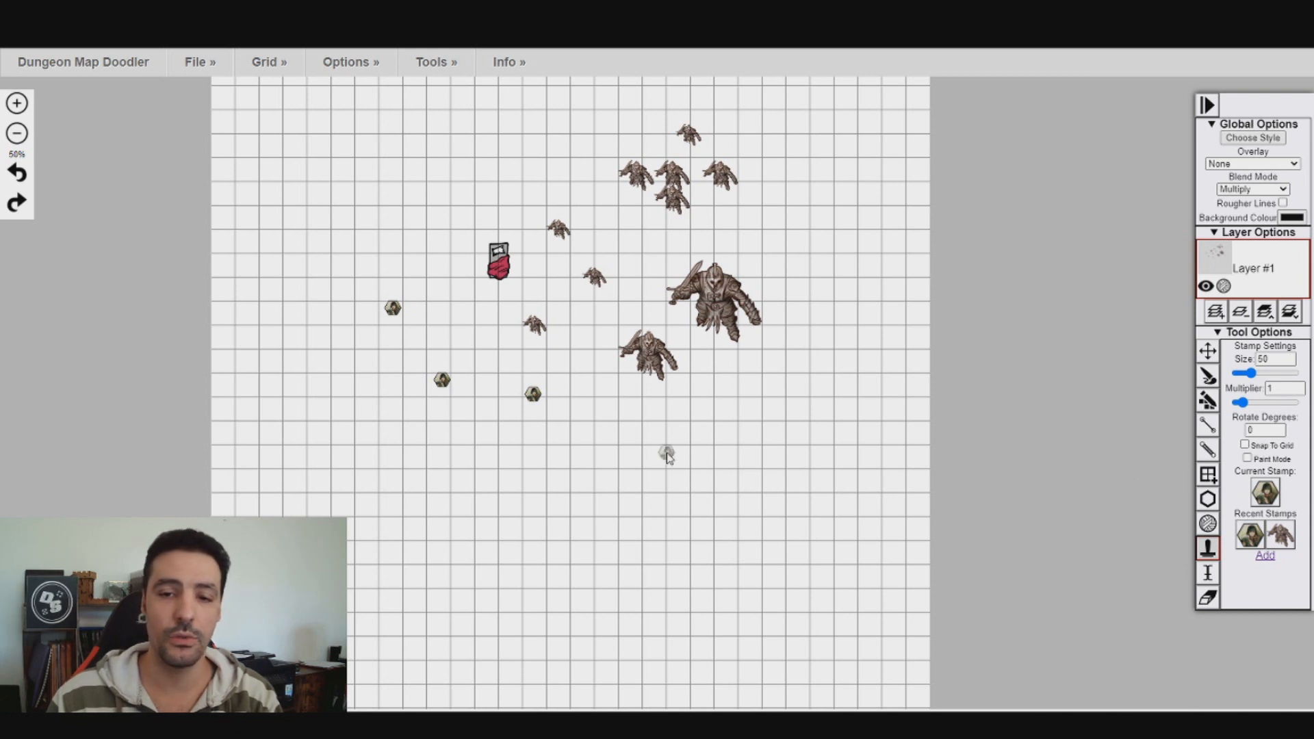
Set the stamp size to 191 and place three large hooded tokens: above, upper left and far lower left of the bed.
left_click_drag(1258, 375, 1291, 374)
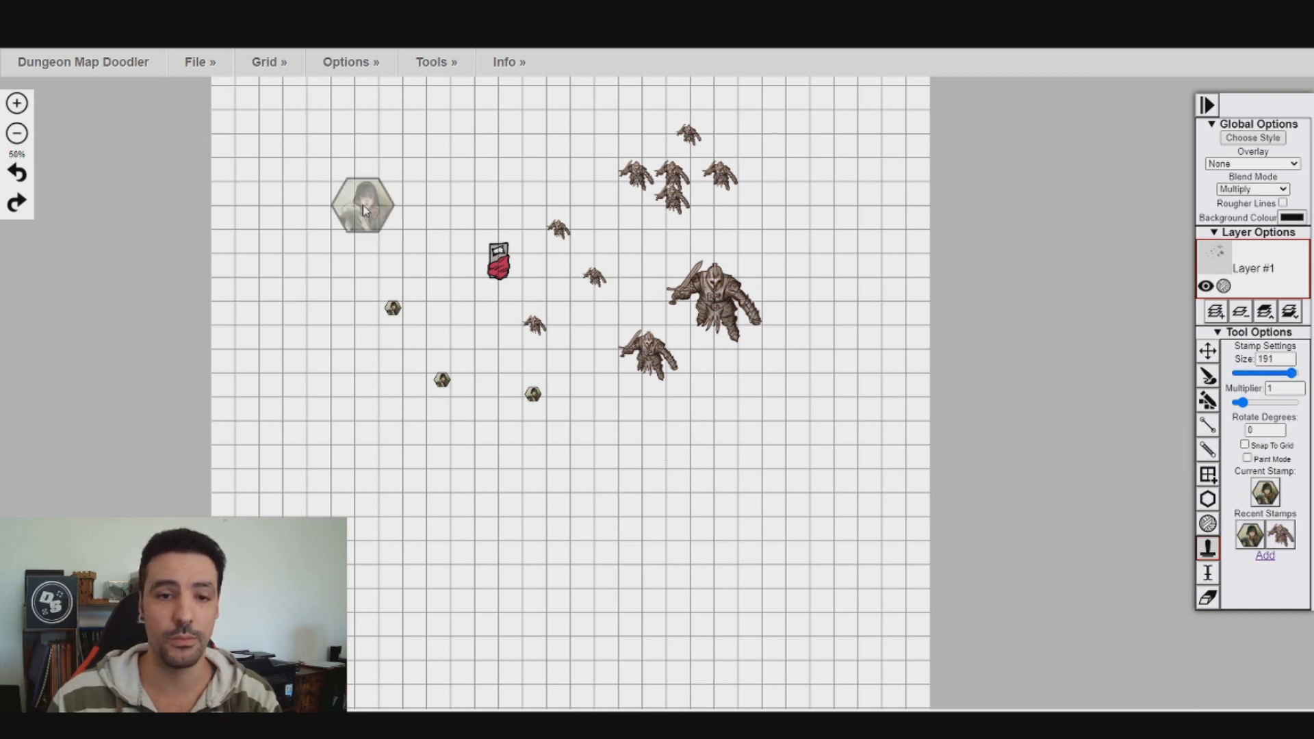
left_click(363, 205)
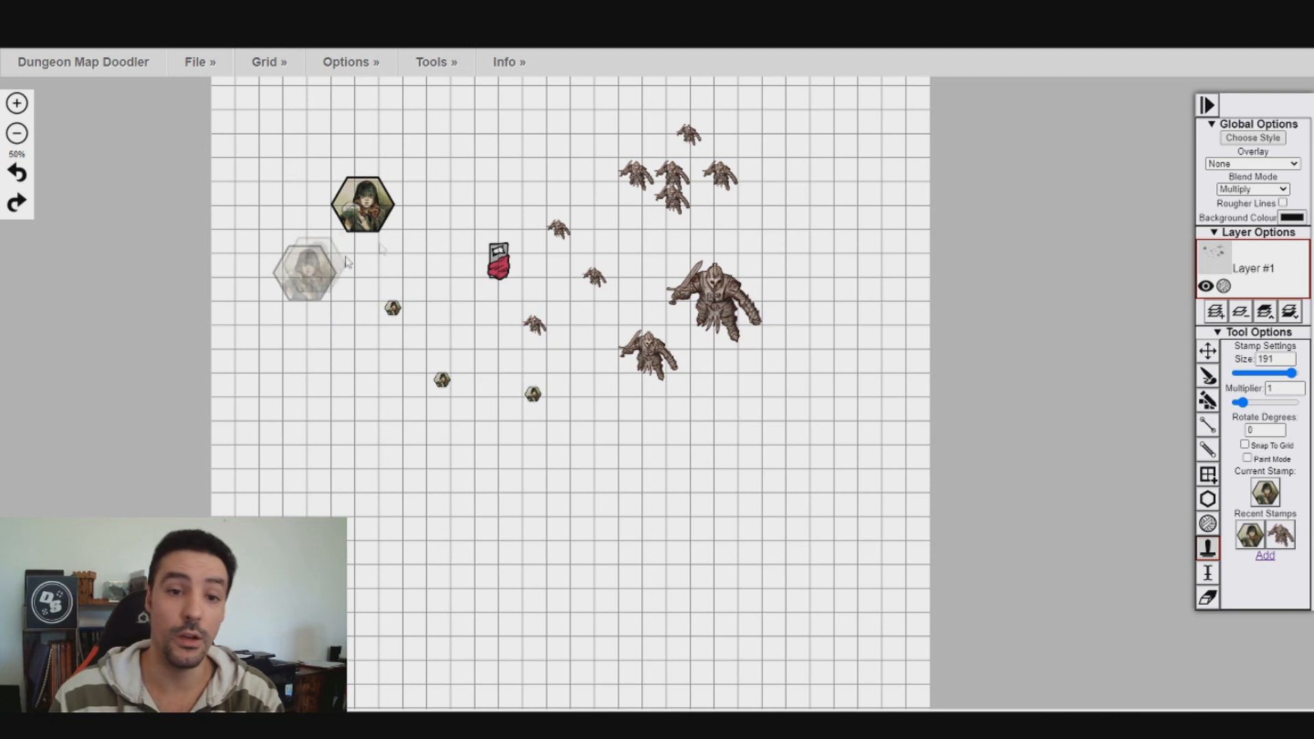
left_click(494, 172)
left_click(348, 451)
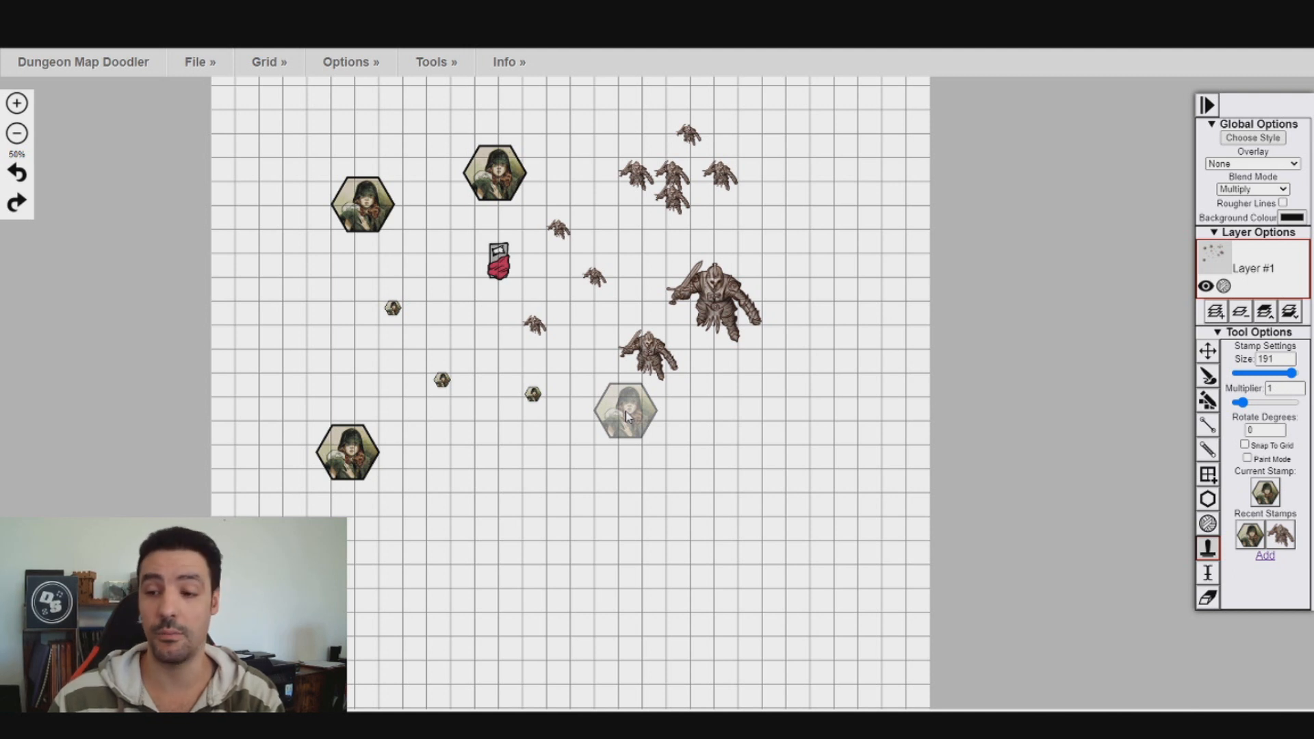
Add the text "coucou" in Times New Roman, size 40, to the empty area below the warrior stamps.
left_click(1209, 574)
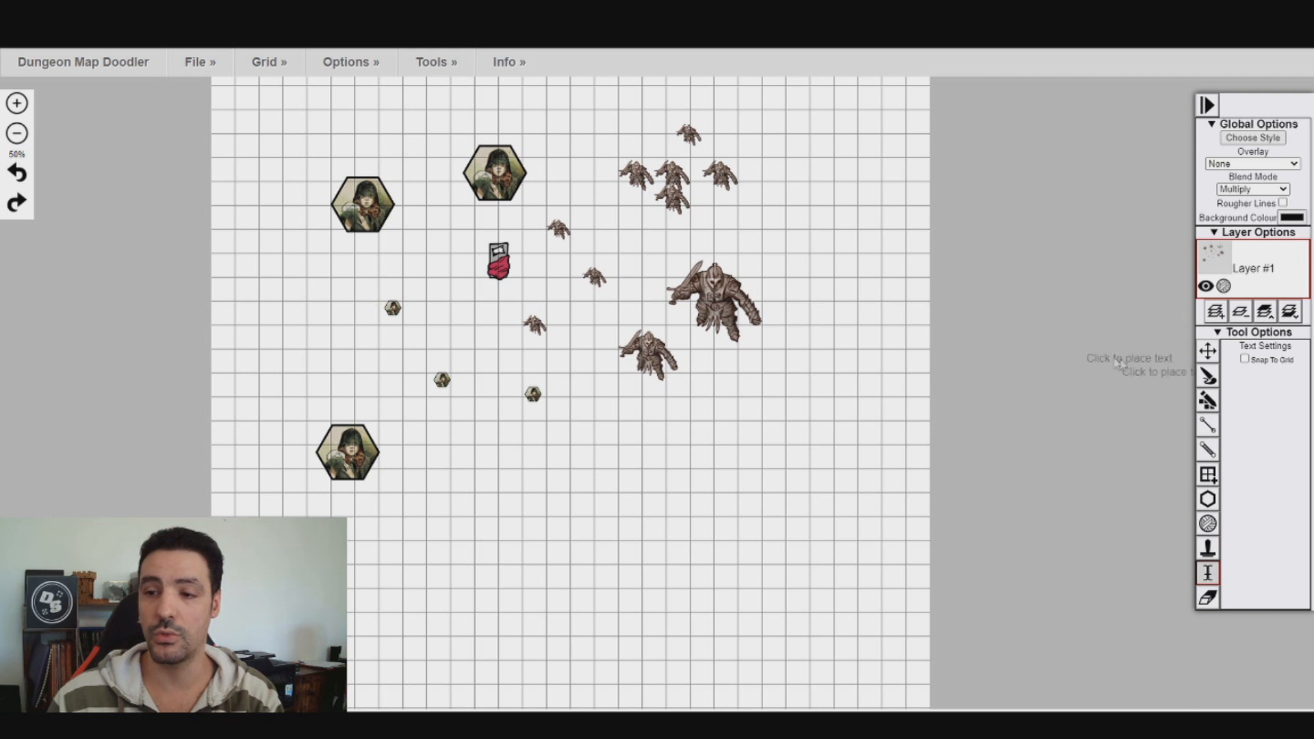
left_click(593, 481)
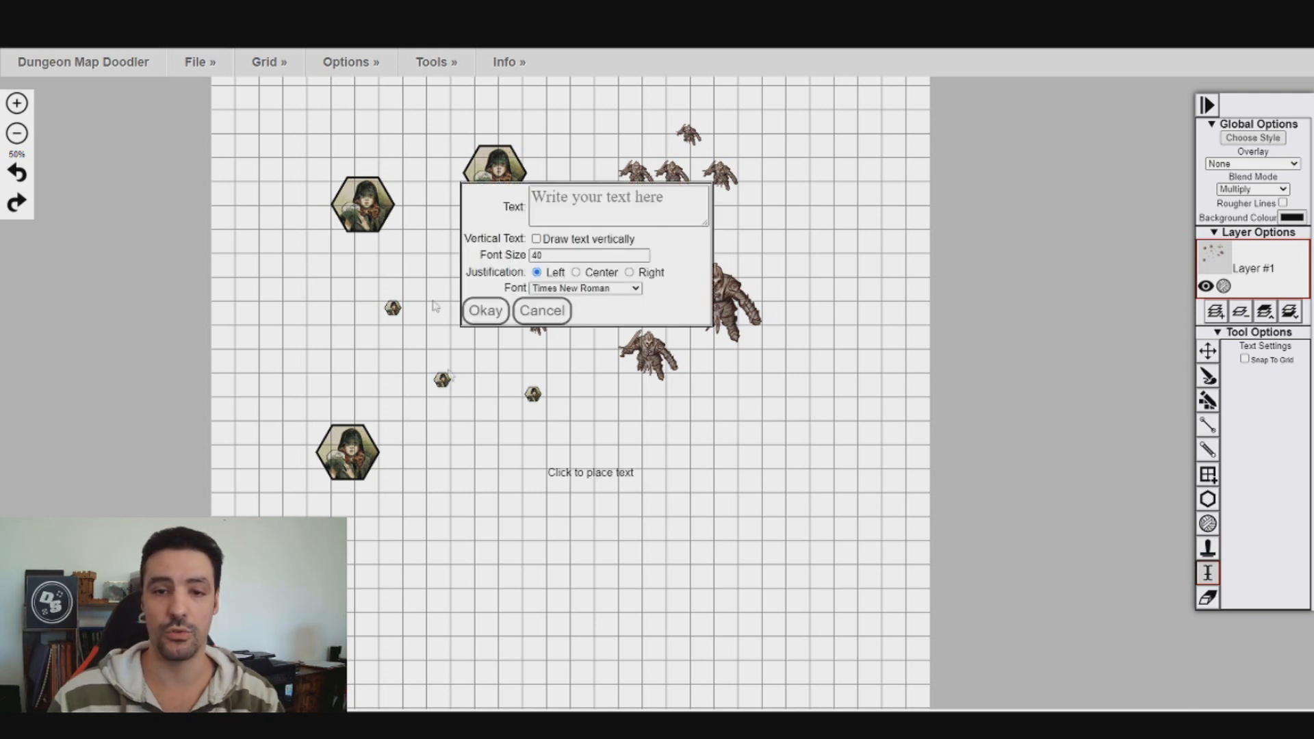
type("coucou")
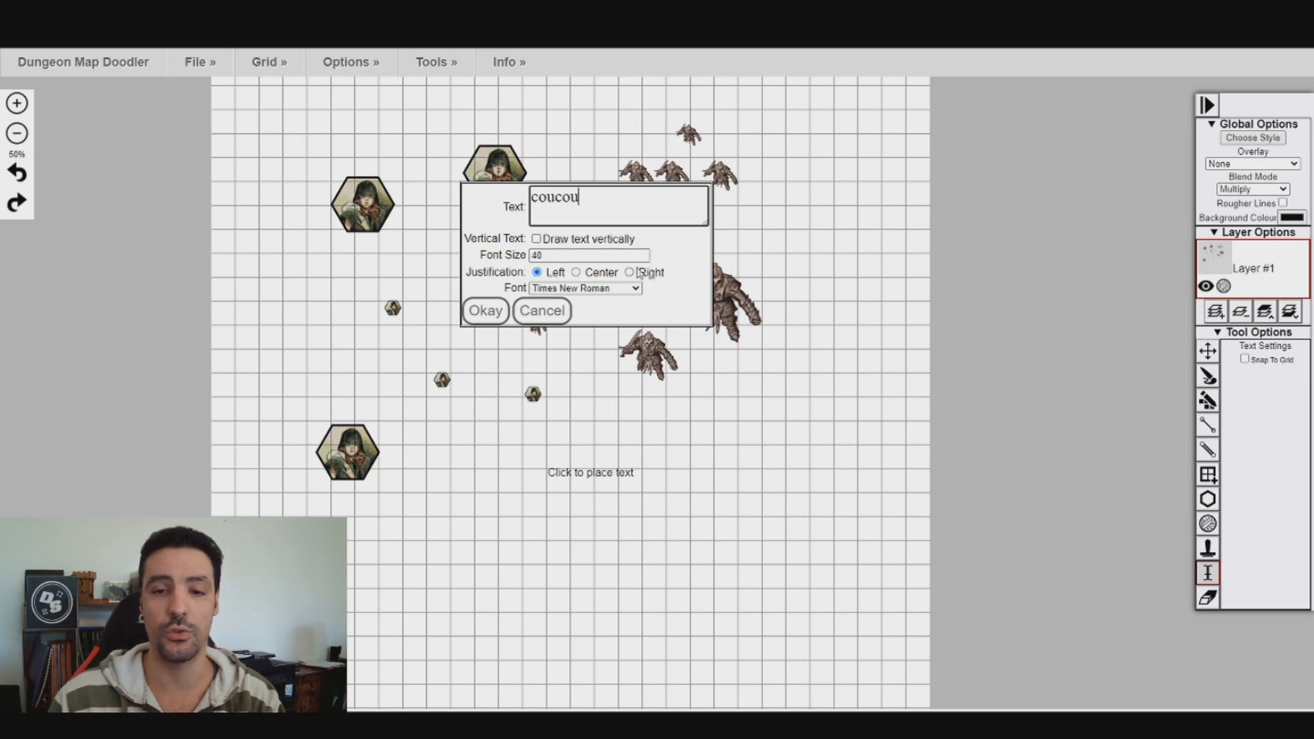
left_click(608, 291)
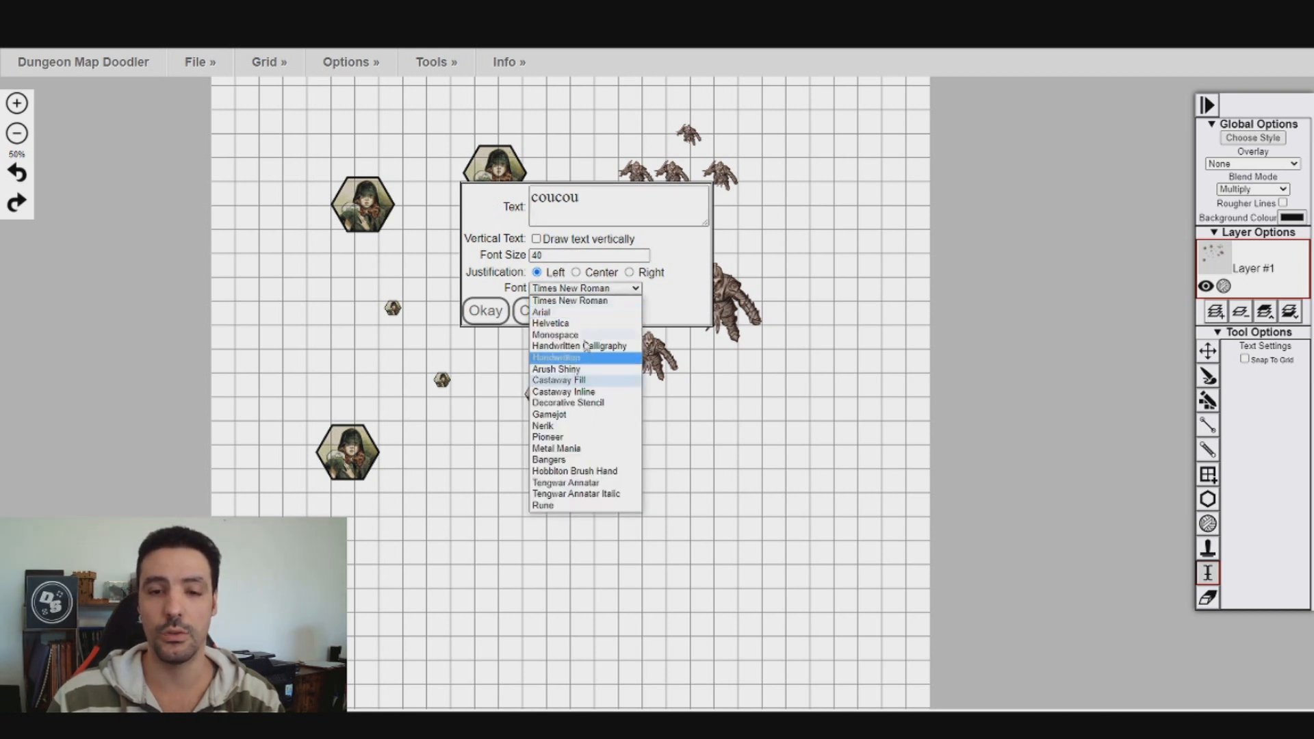
left_click(612, 298)
left_click(485, 311)
left_click(607, 476)
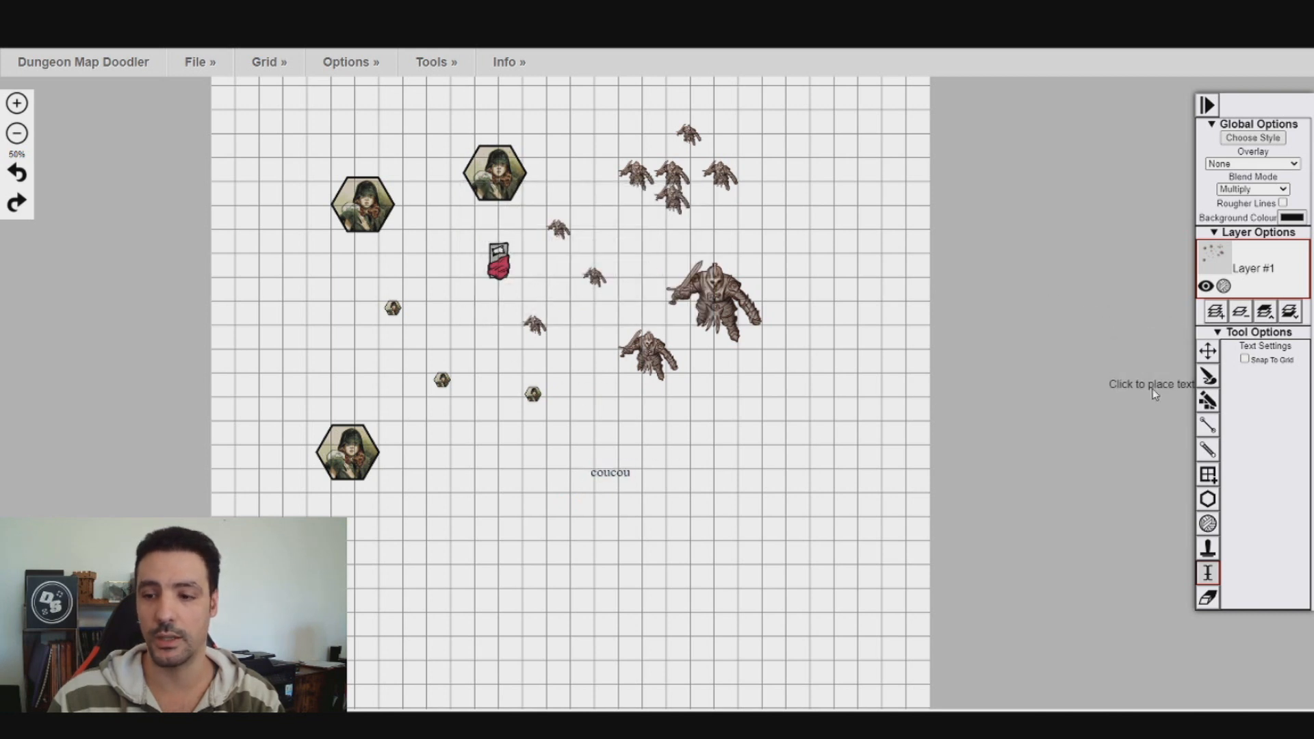
Erase the two large warrior stamps and four of the medium warriors in the upper right group, keeping its leftmost one.
left_click(1209, 599)
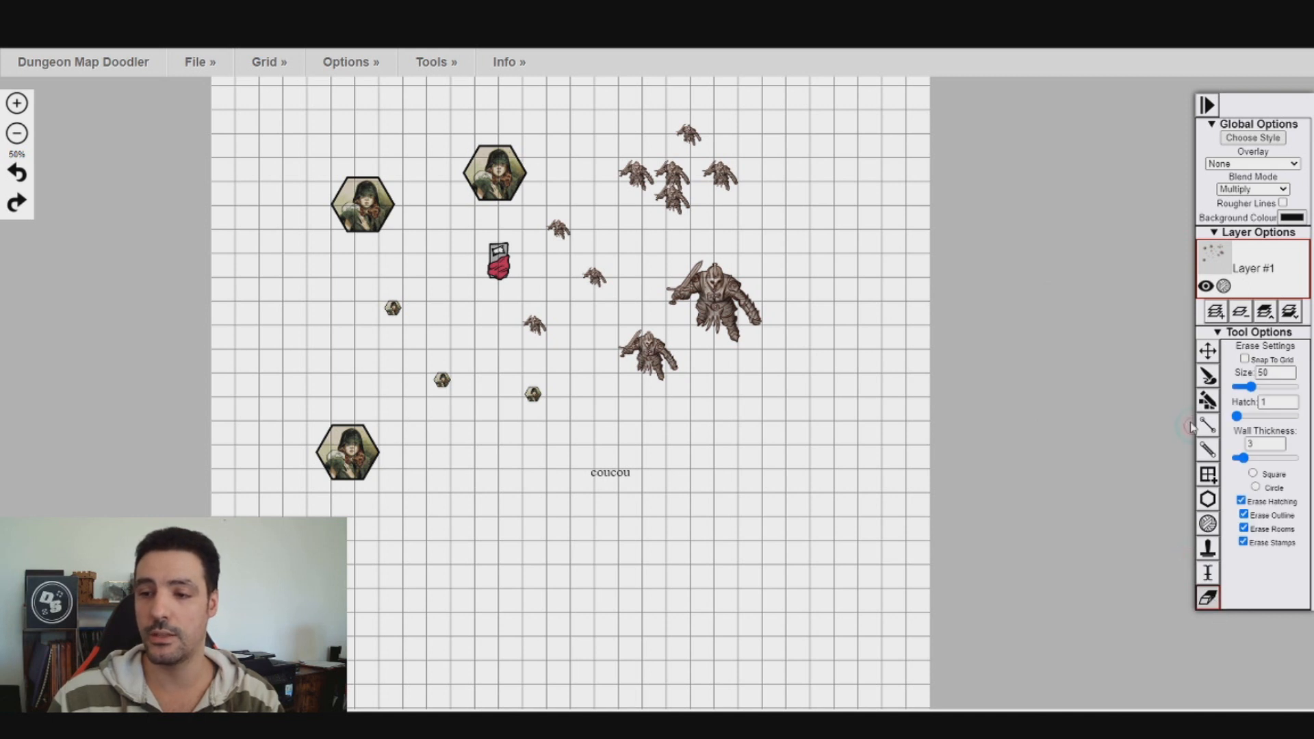
left_click(651, 353)
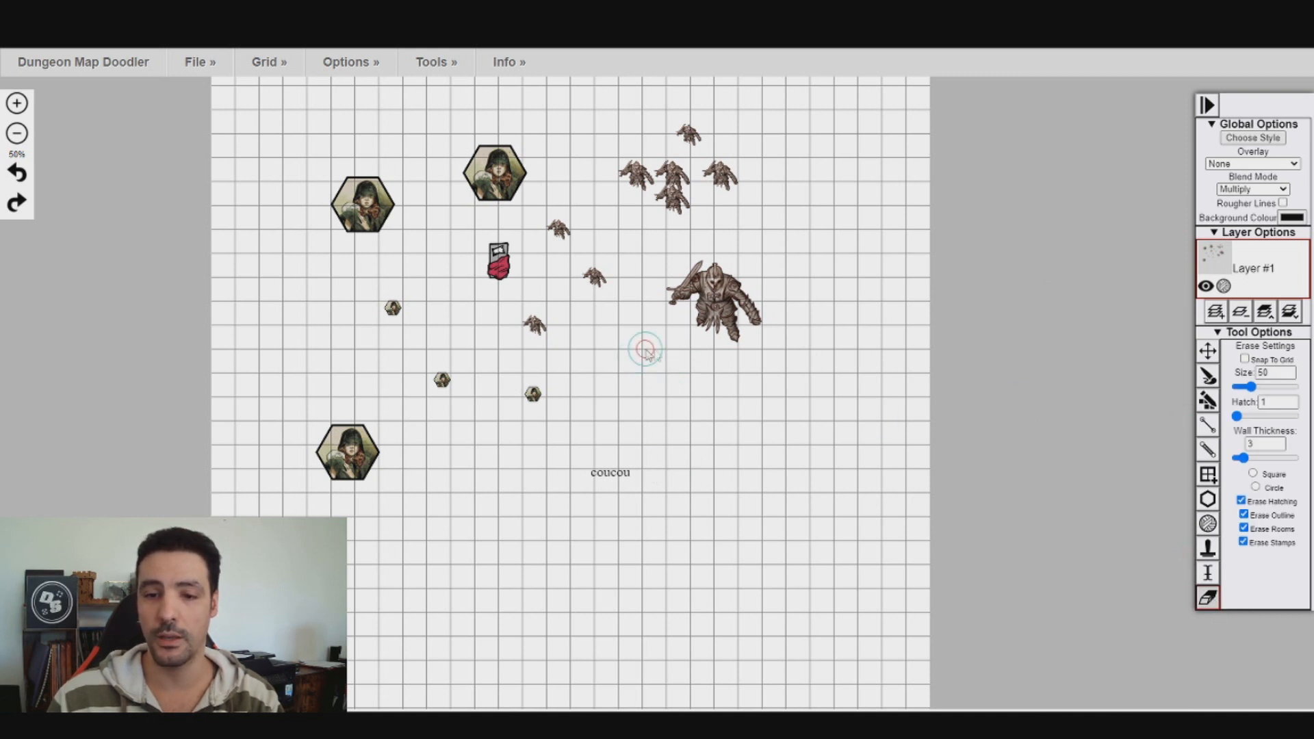
left_click(711, 298)
left_click(673, 205)
left_click(670, 178)
left_click(722, 176)
left_click(689, 137)
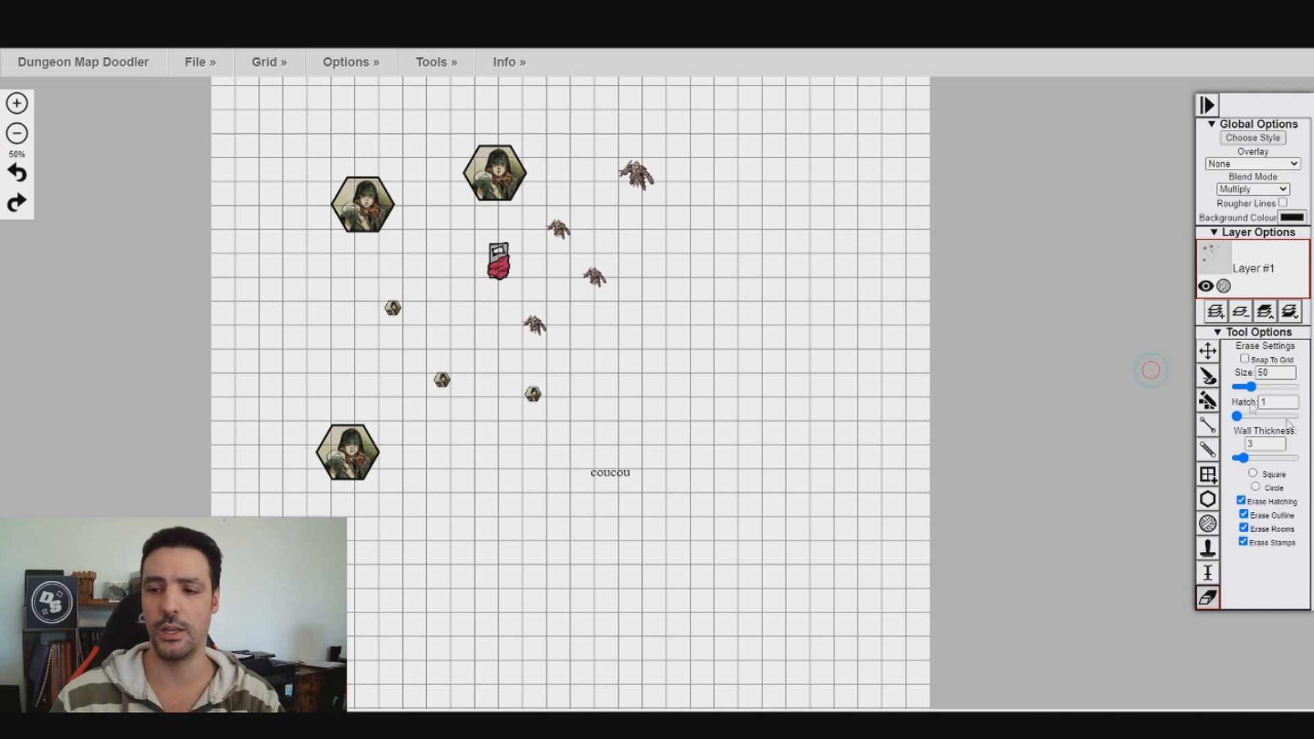
Limit the eraser to rooms by turning off Erase Hatching, Erase Outline and Erase Stamps.
left_click(1243, 514)
left_click(1243, 527)
left_click(1244, 542)
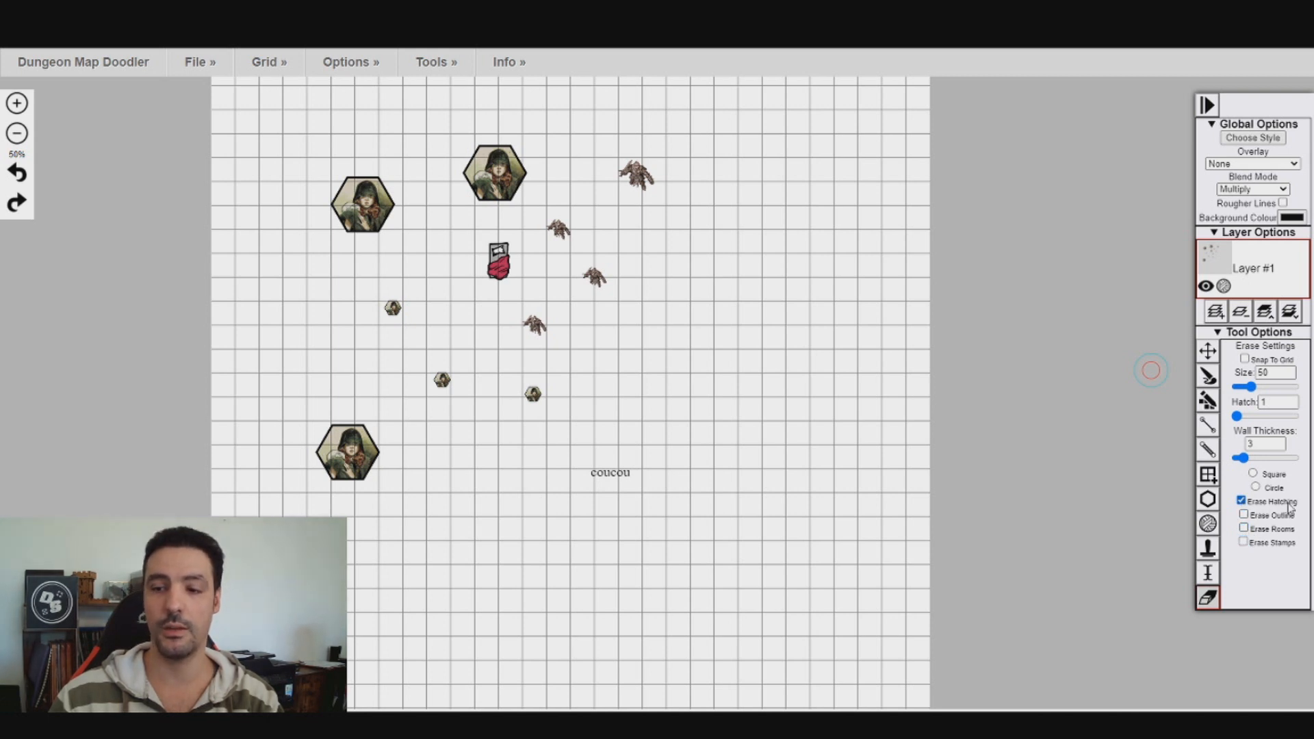
left_click(1248, 502)
left_click(1245, 527)
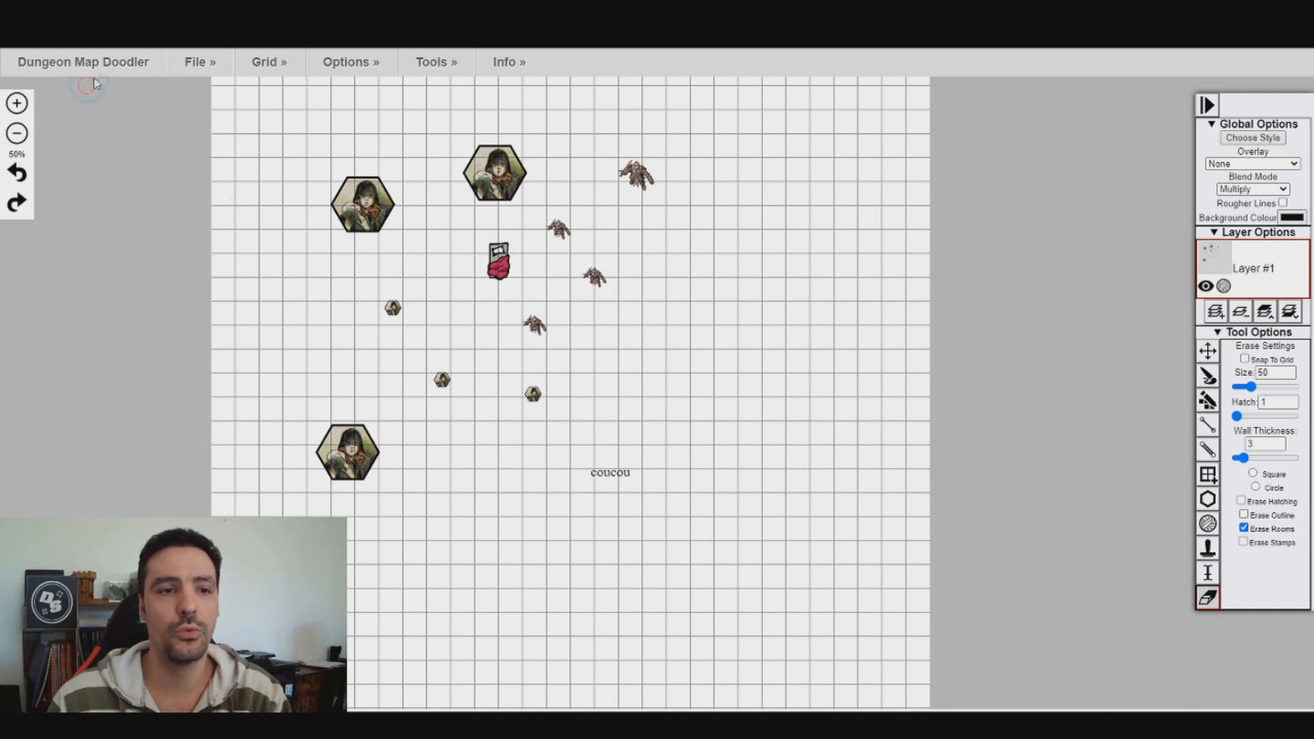
Examine the file name and file type offered for saving the map, and cancel without saving.
mouse_move(188, 71)
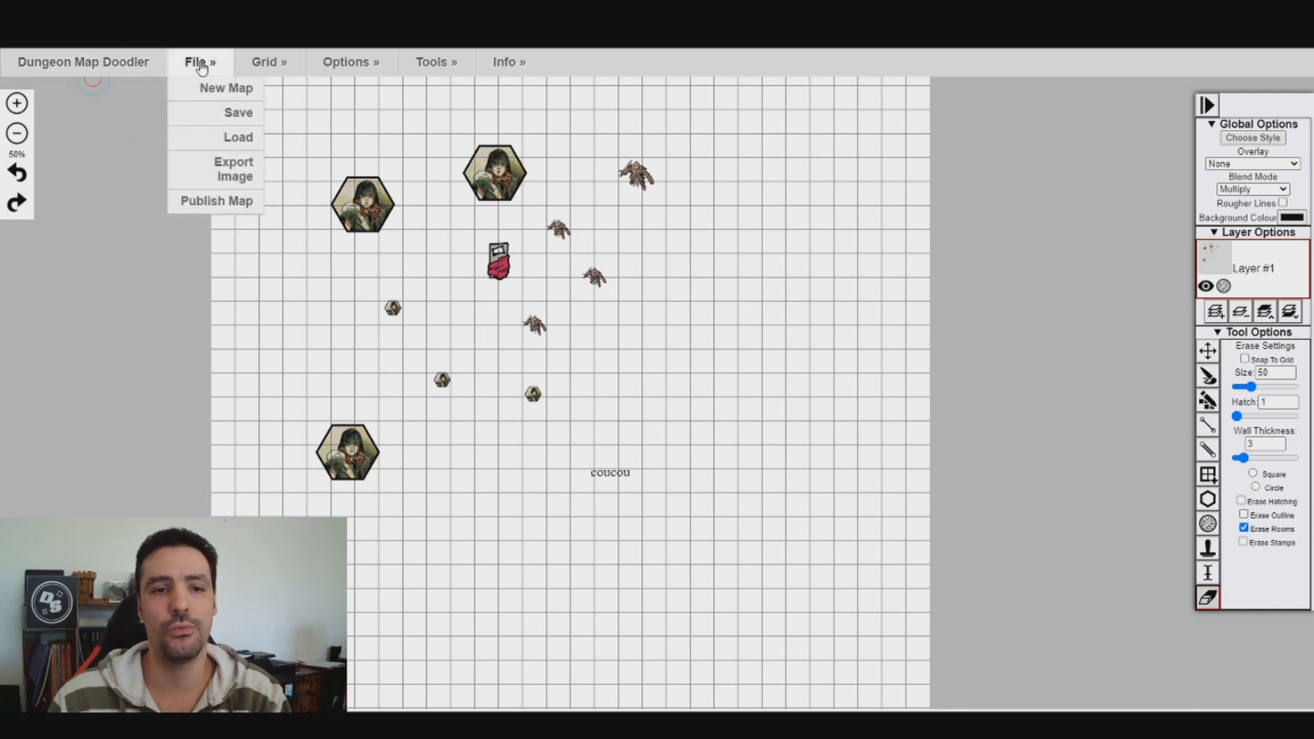
left_click(236, 115)
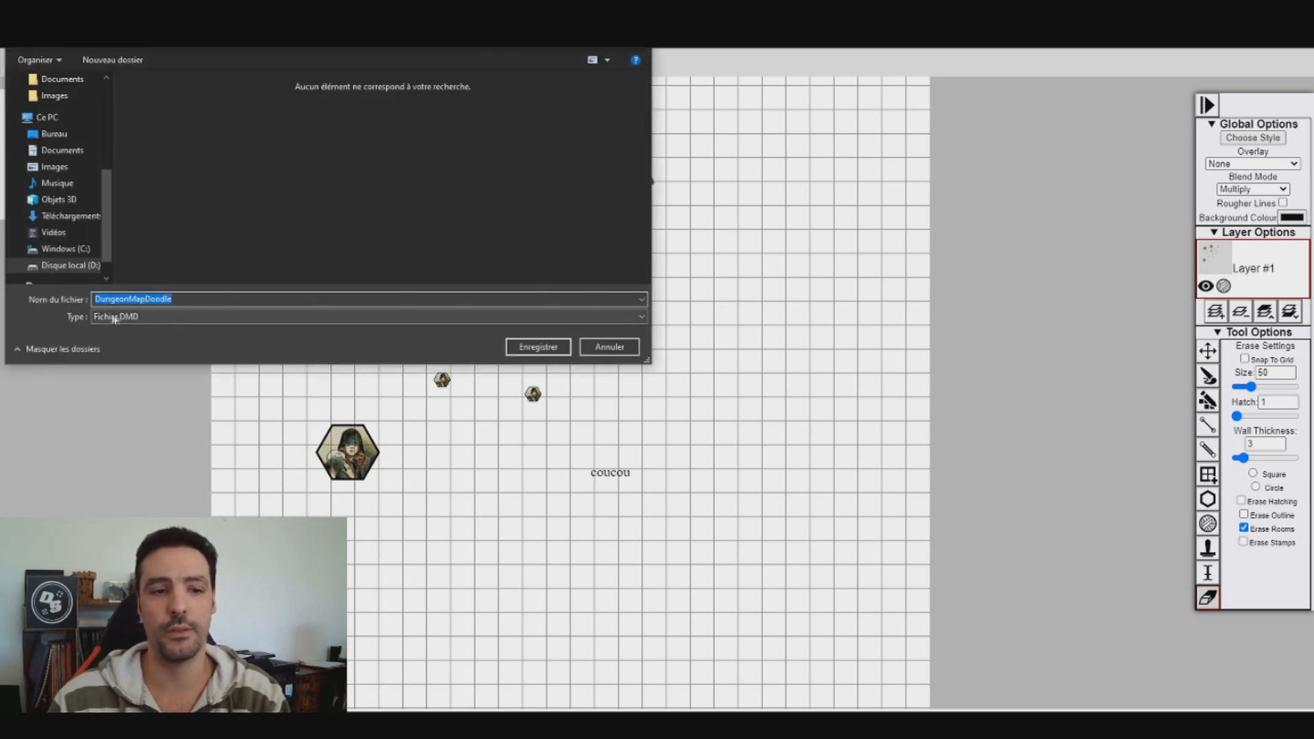
left_click(220, 319)
left_click(220, 319)
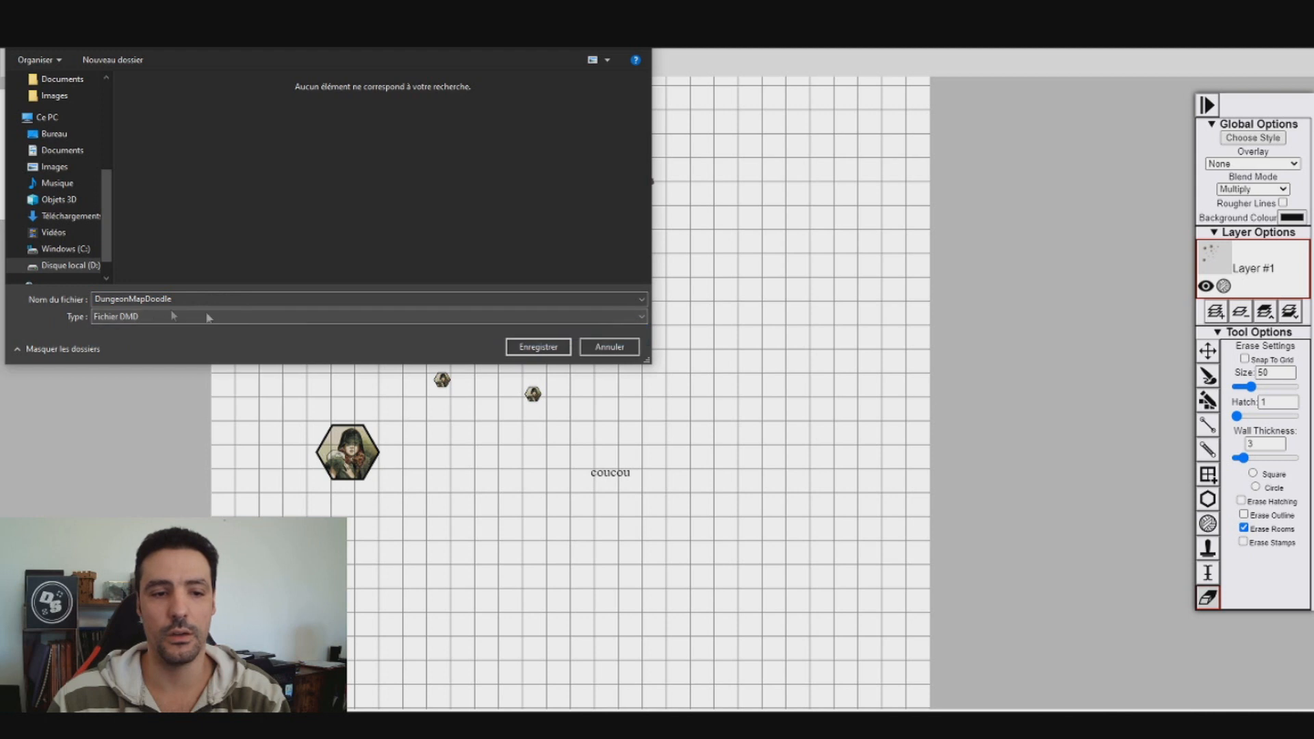
left_click(605, 350)
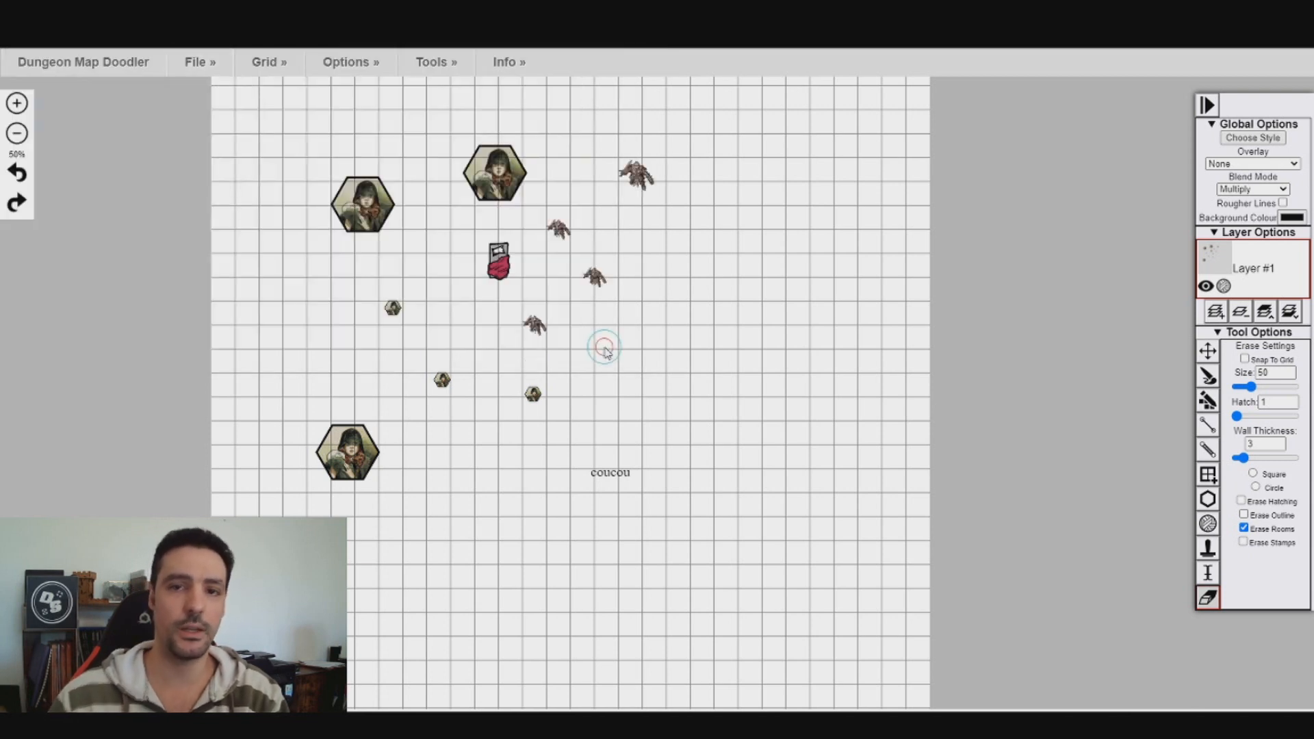
Examine the image export settings for file name, background colour and file type, and close them without exporting.
left_click(207, 66)
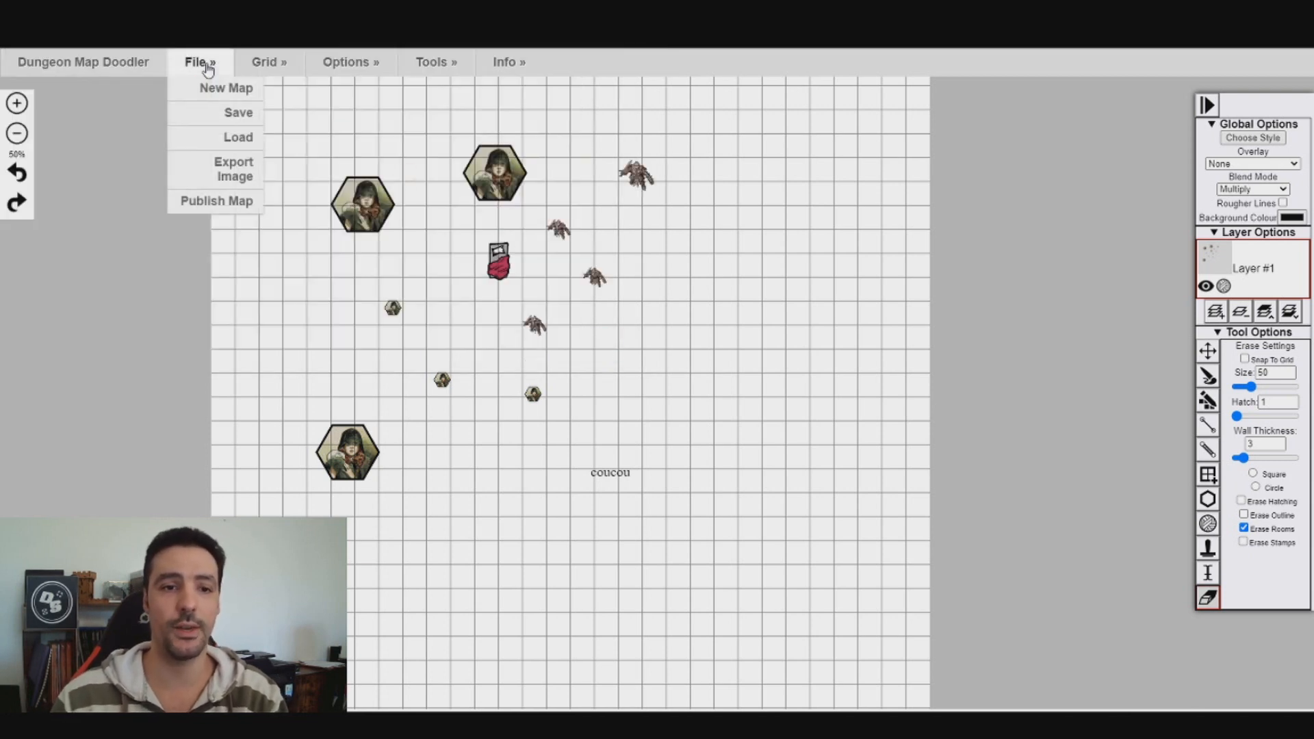
left_click(226, 170)
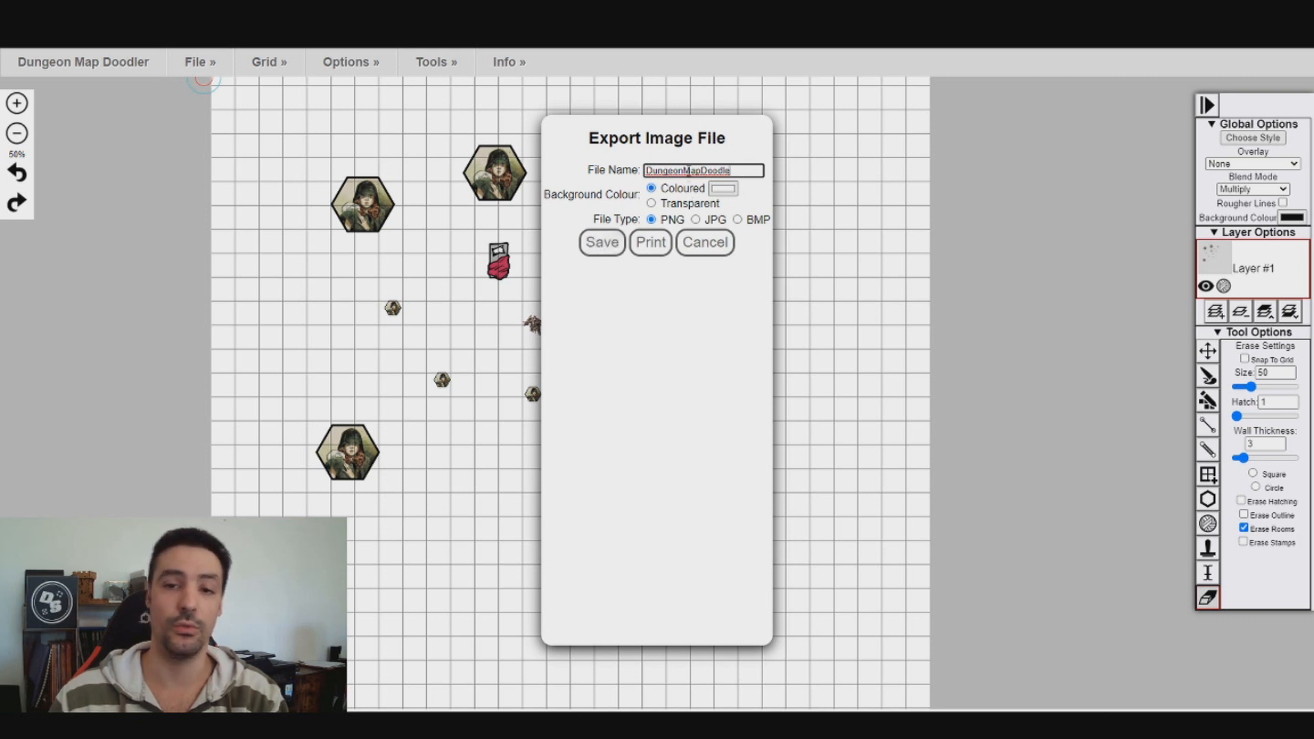
left_click(621, 252)
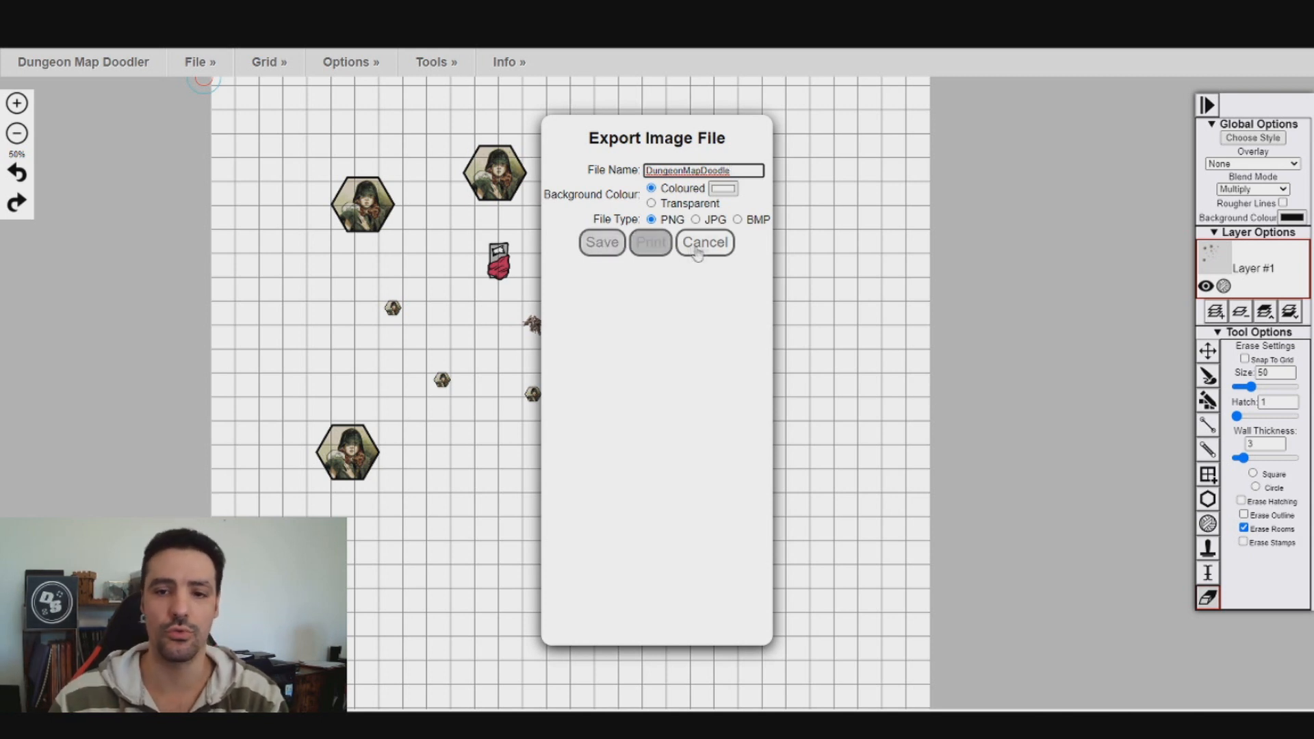
Toggle the outer grid off and on, and leave it hidden on the map.
left_click(262, 66)
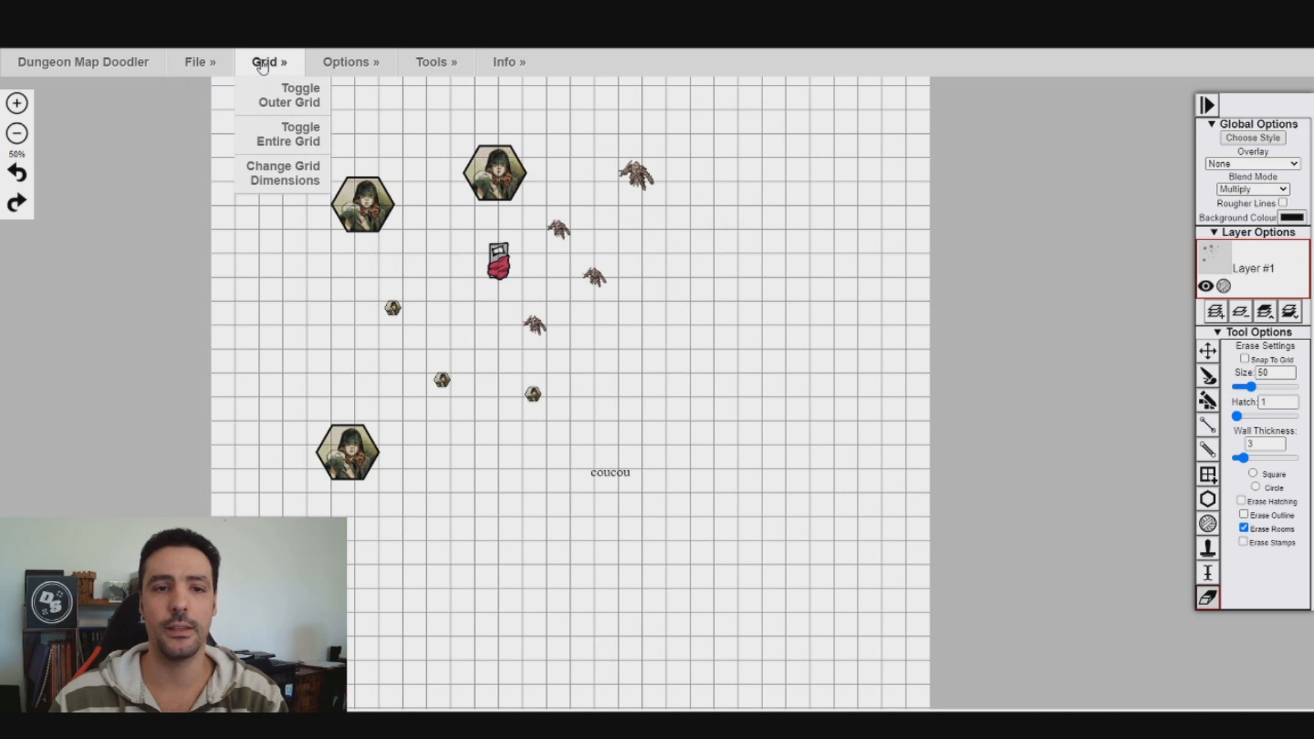
left_click(285, 101)
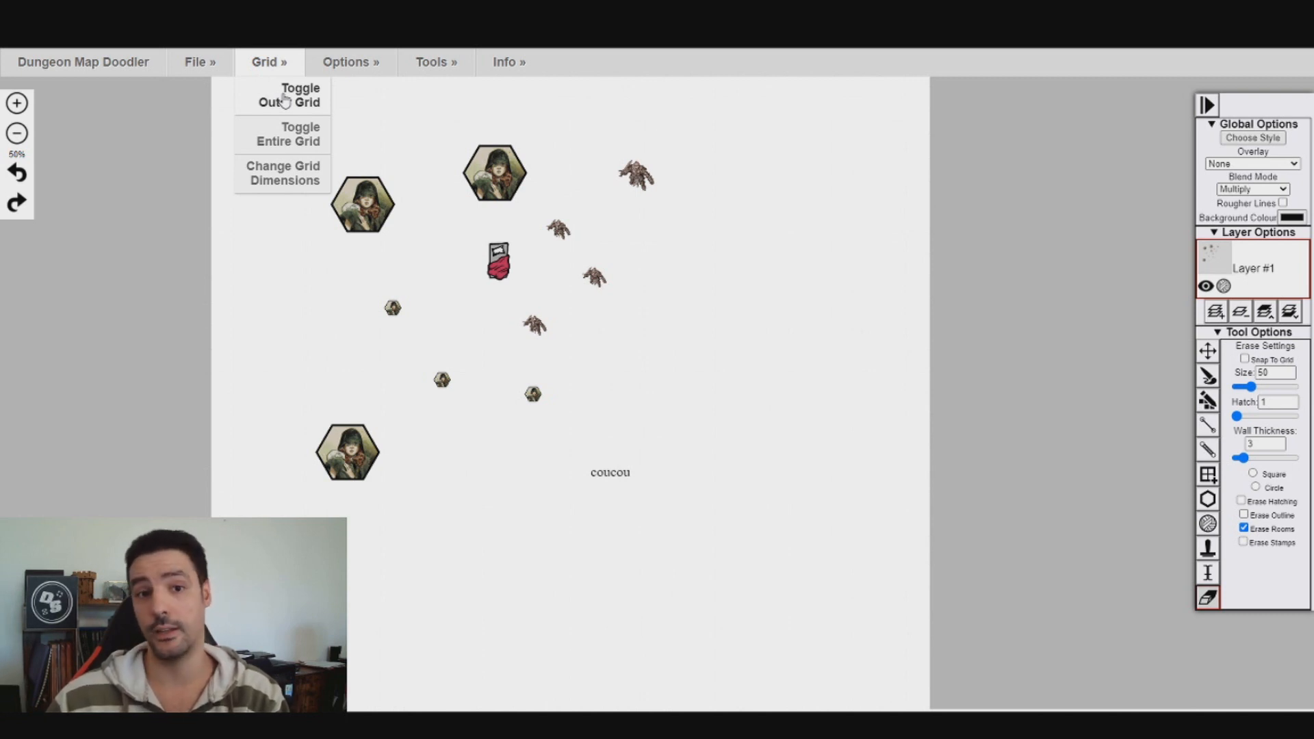
left_click(285, 102)
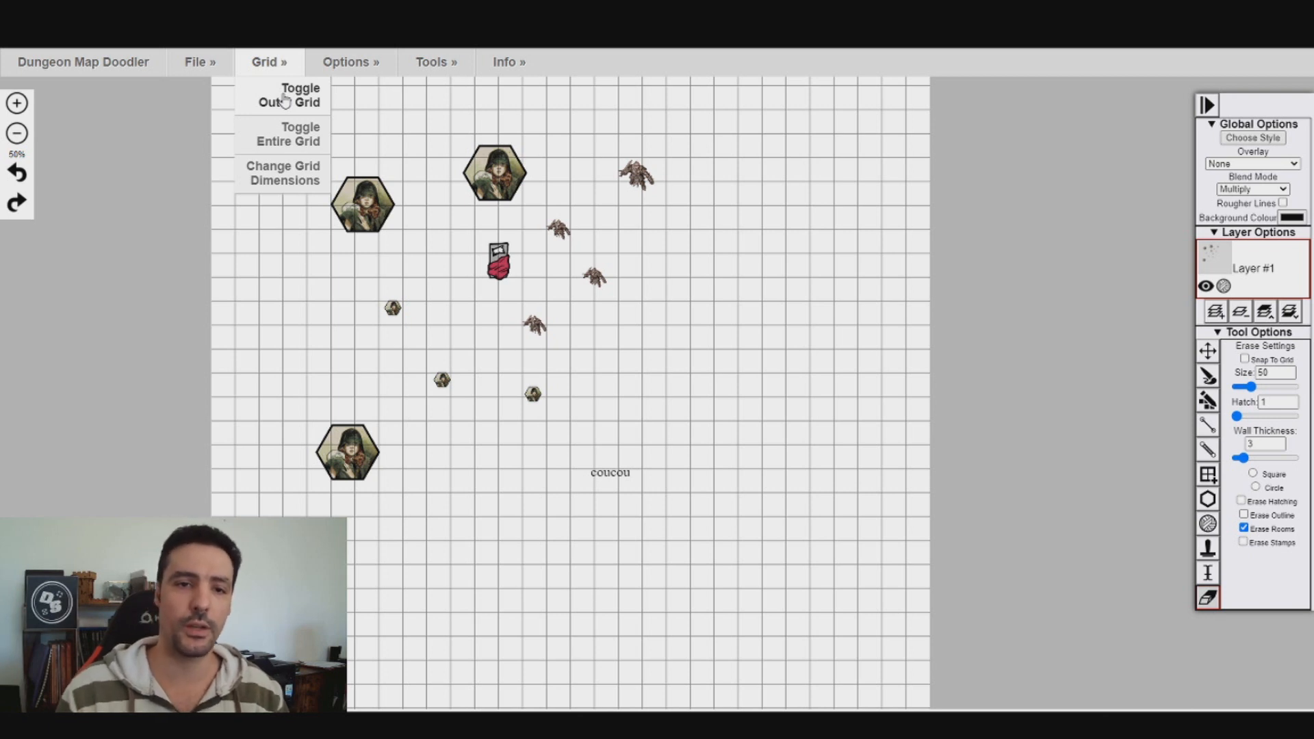
left_click(285, 101)
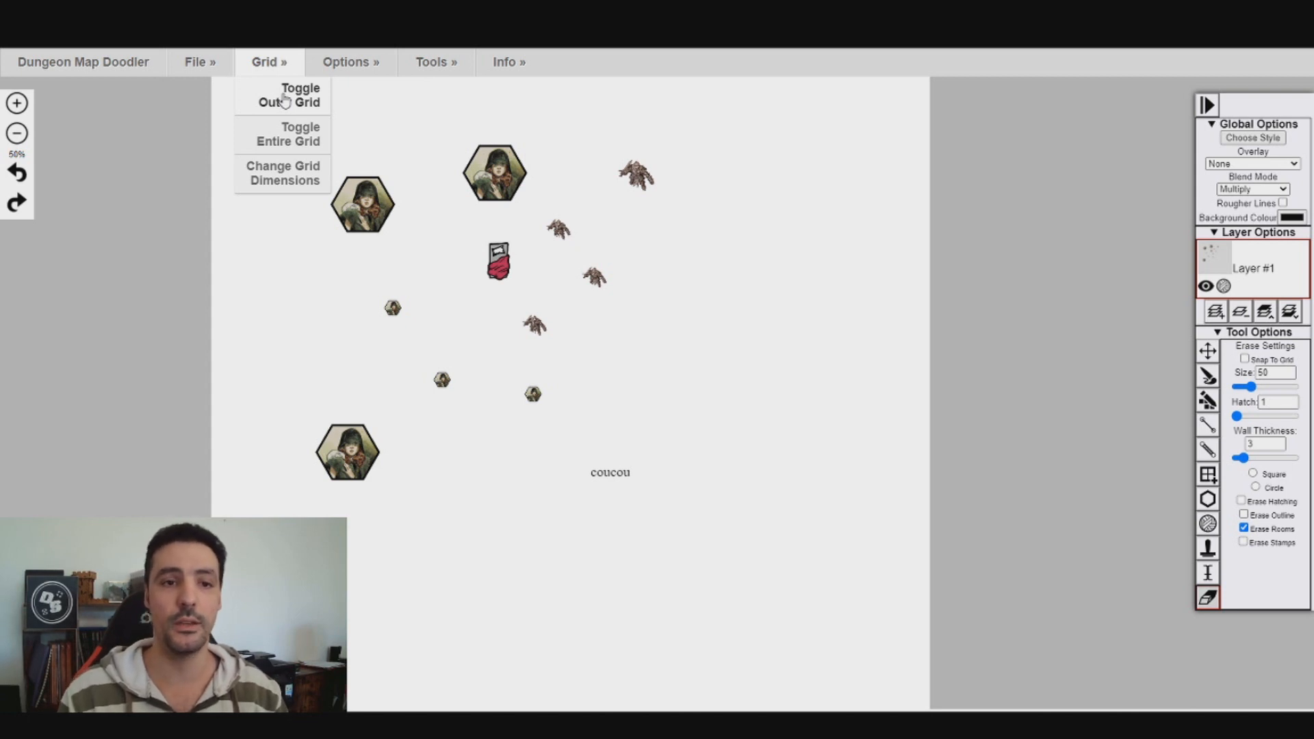
Examine the grid dimension settings and close them without changes.
mouse_move(197, 63)
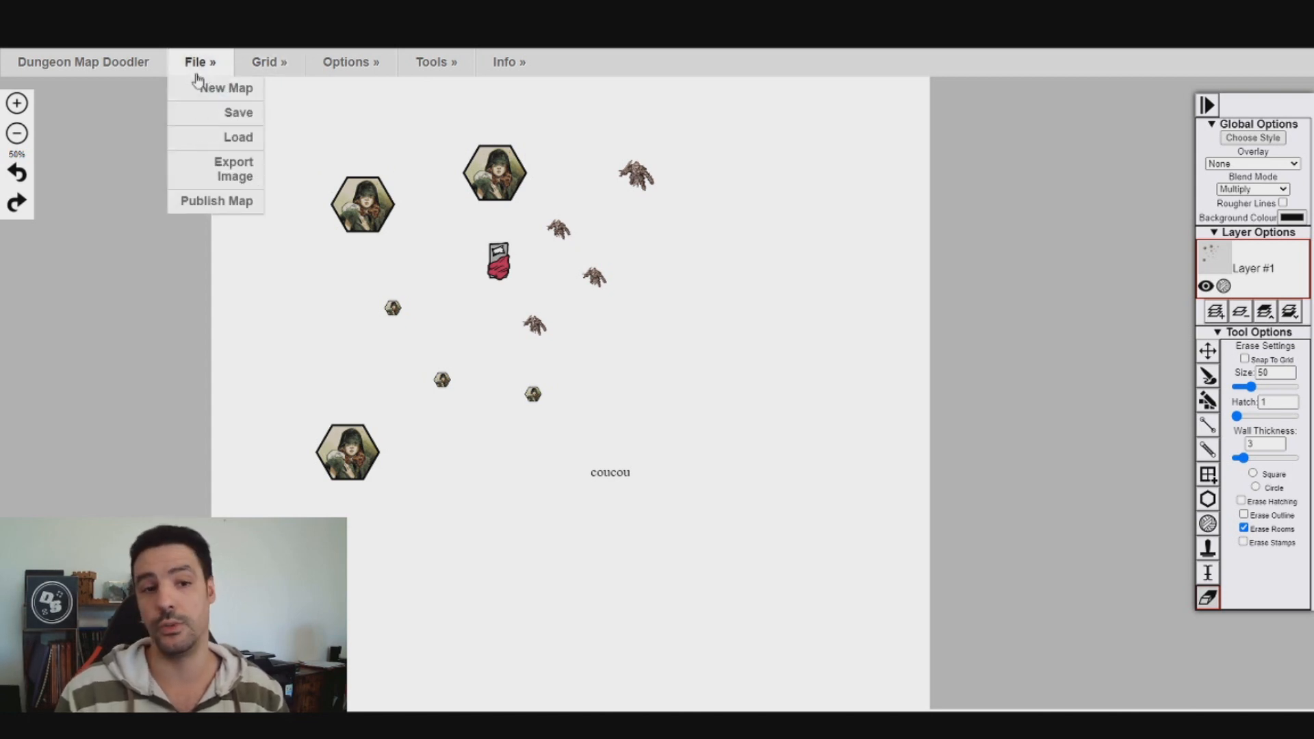
mouse_move(260, 68)
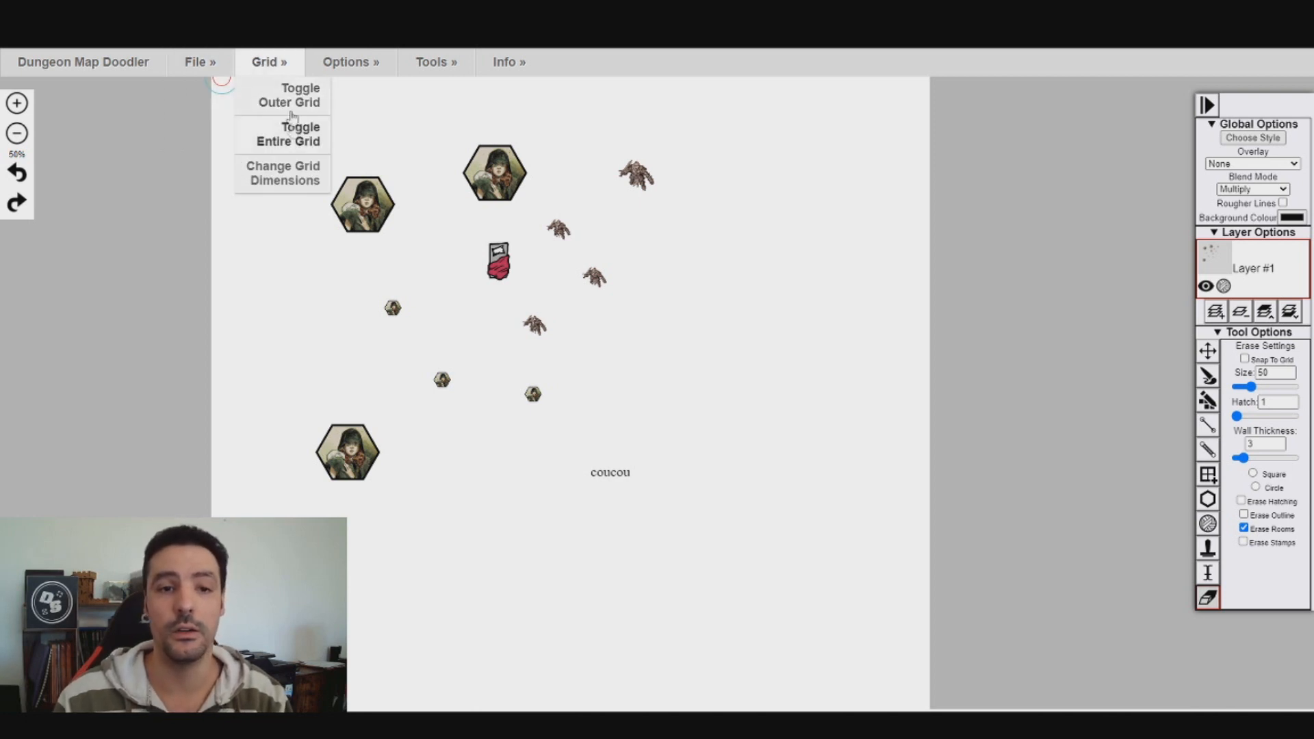
left_click(298, 180)
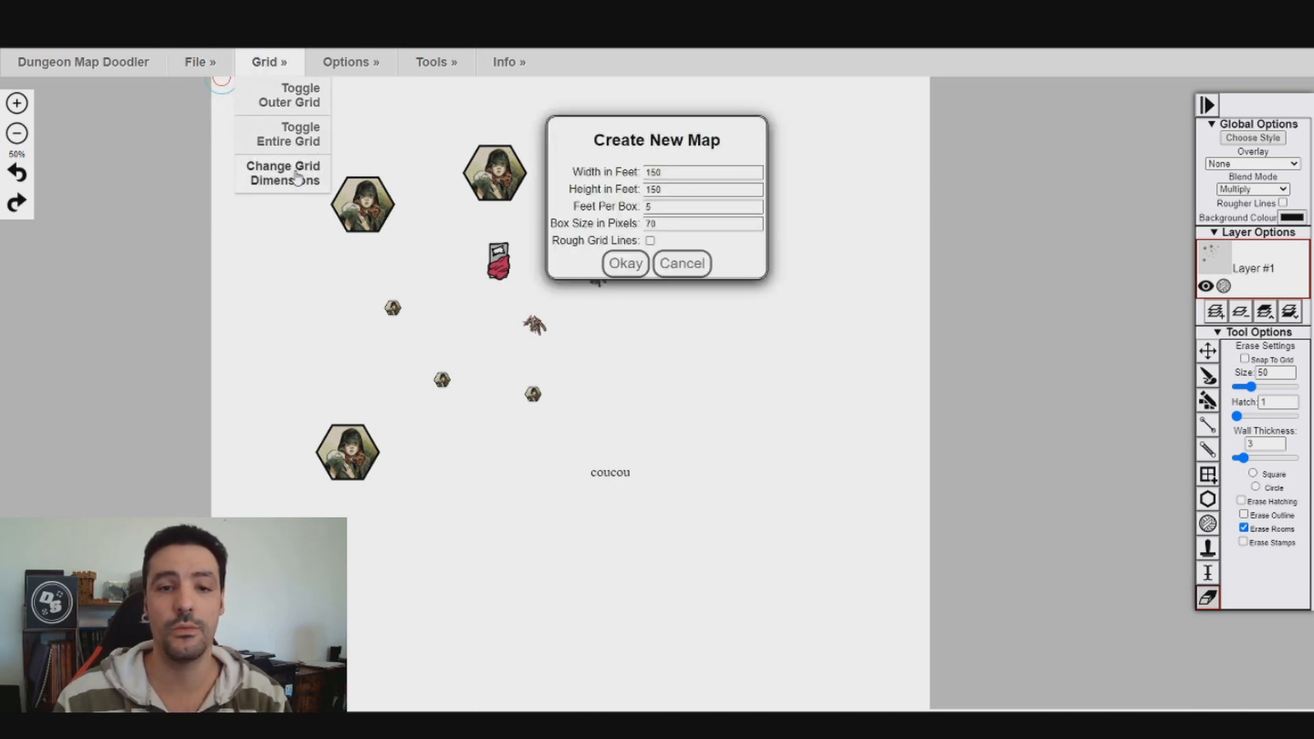
left_click(662, 262)
Switch the tools panel between docked and floating, moving it slightly down while floating, and leave it undocked.
mouse_move(363, 68)
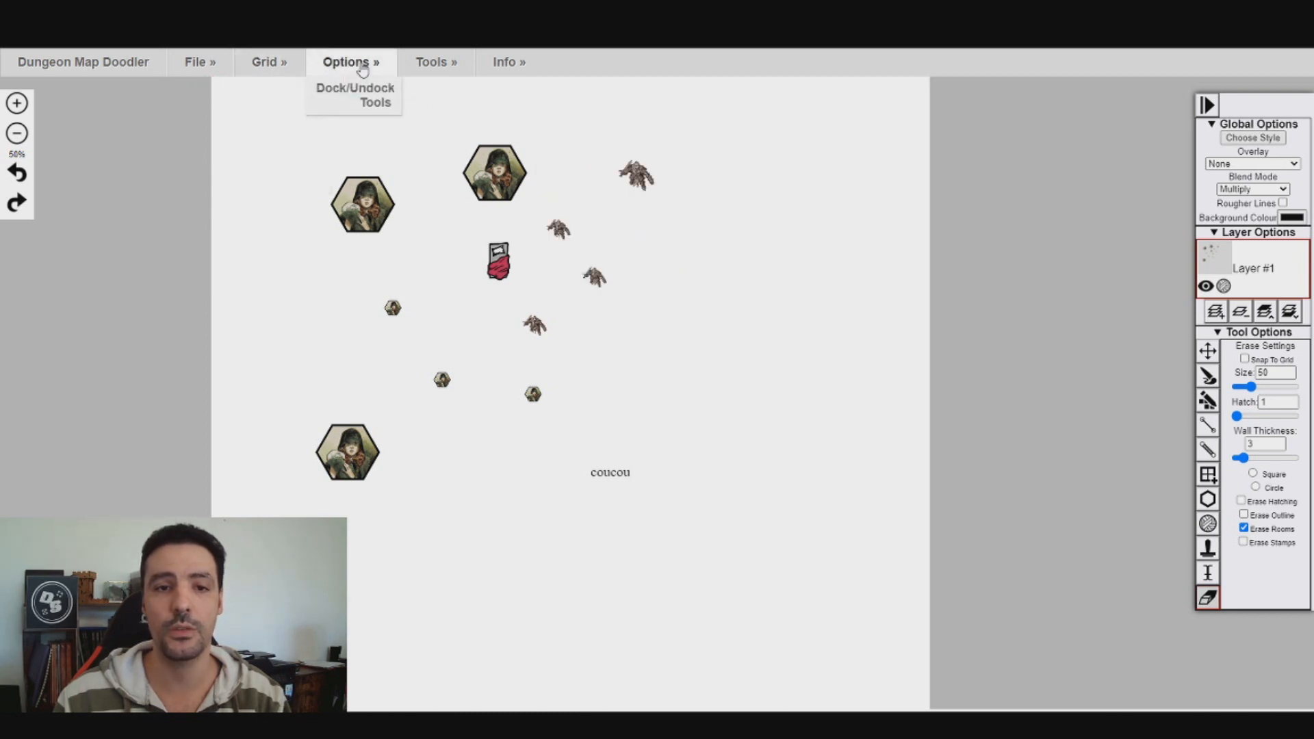
left_click(359, 100)
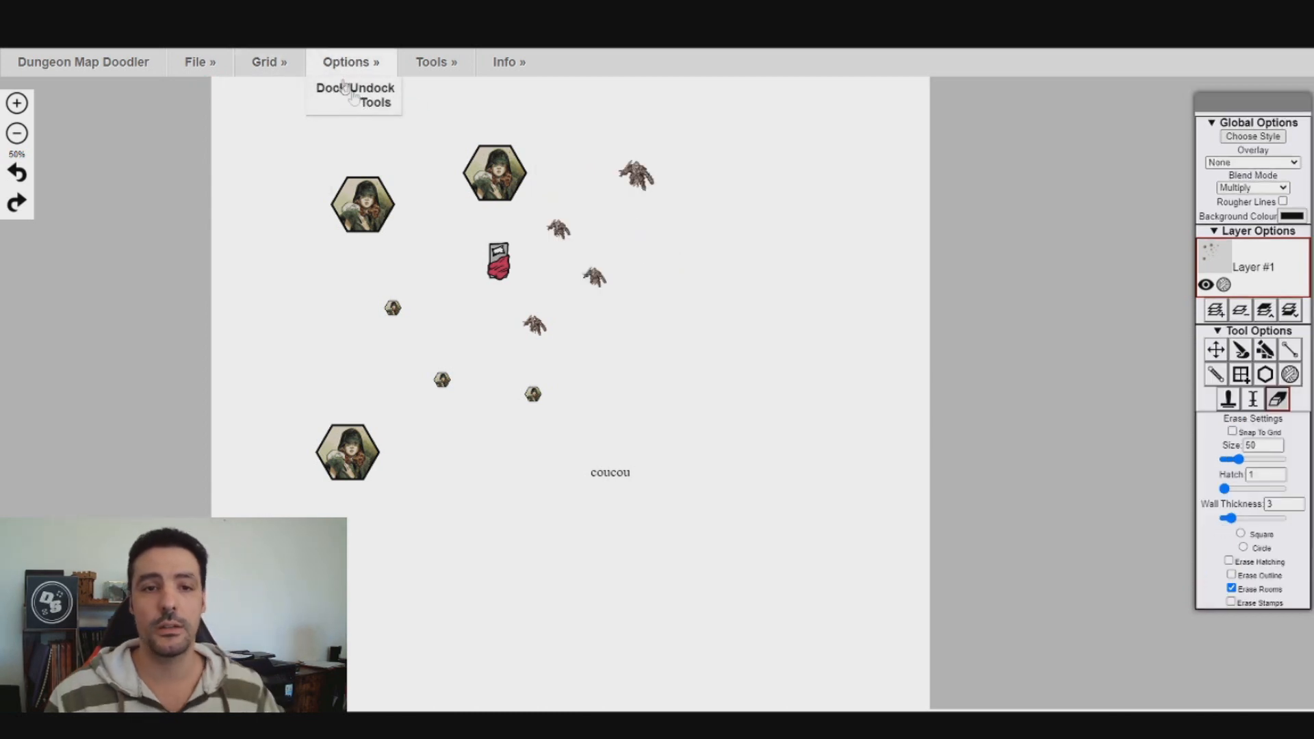
left_click(356, 101)
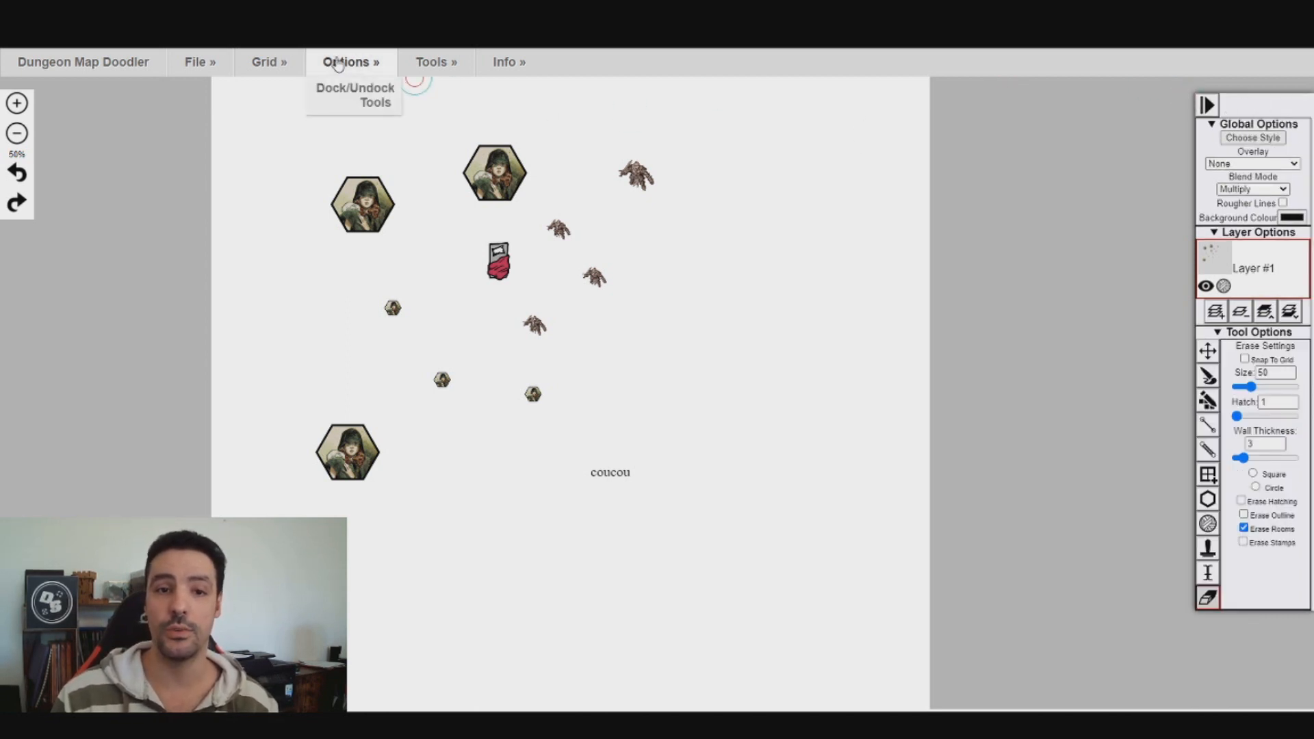
left_click(357, 96)
left_click_drag(1252, 101, 1254, 128)
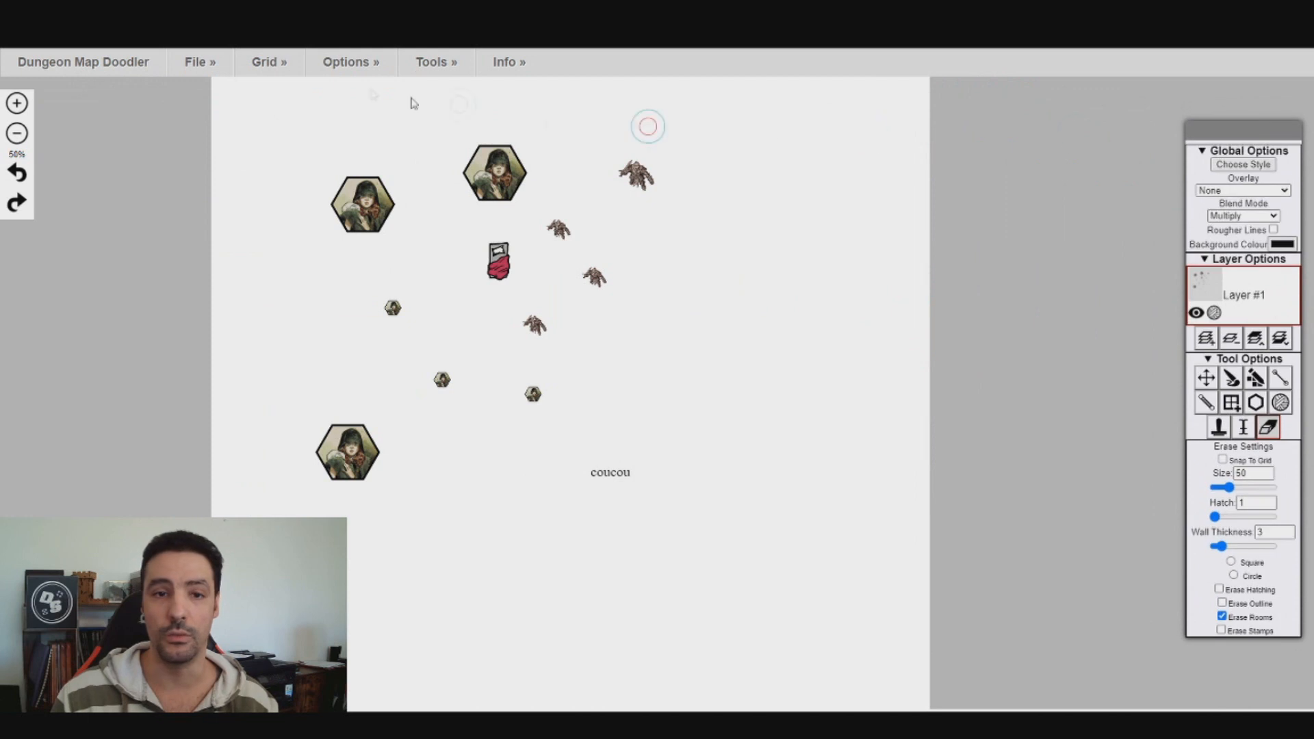
mouse_move(311, 65)
left_click(349, 99)
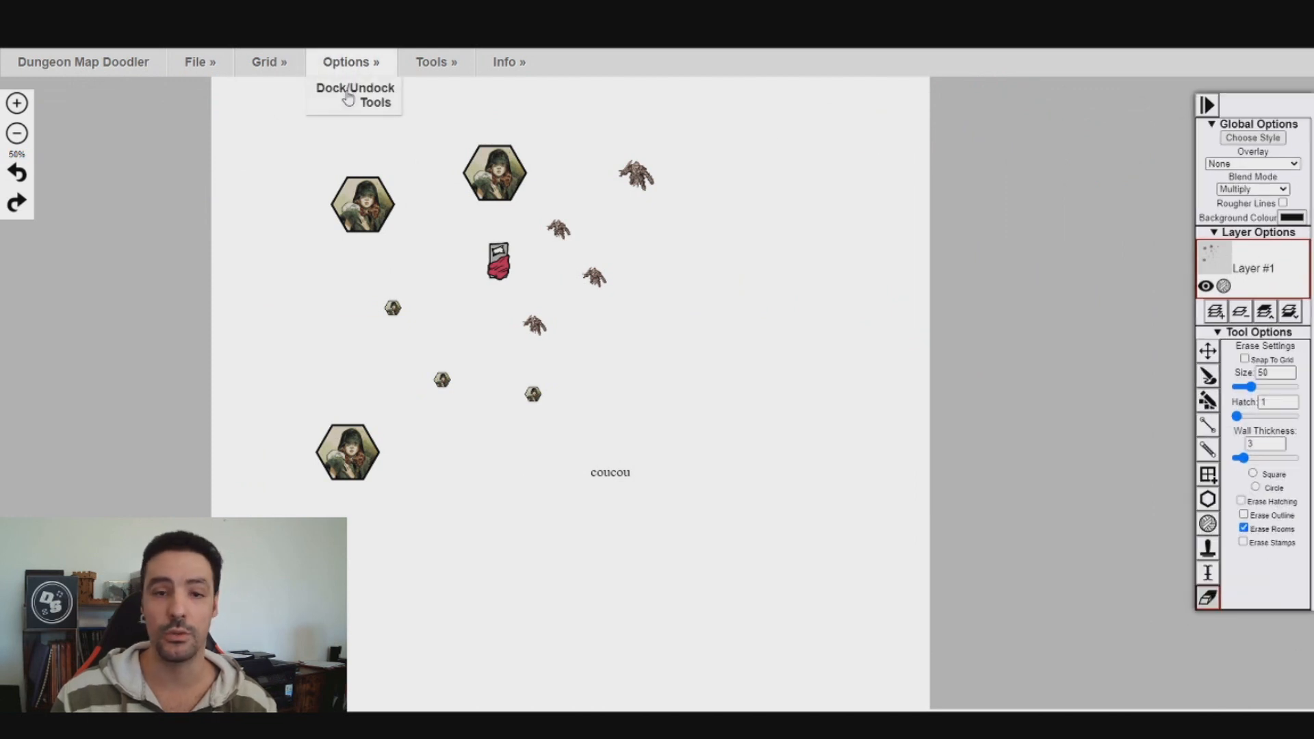
Generate a random dungeon on the map.
mouse_move(431, 63)
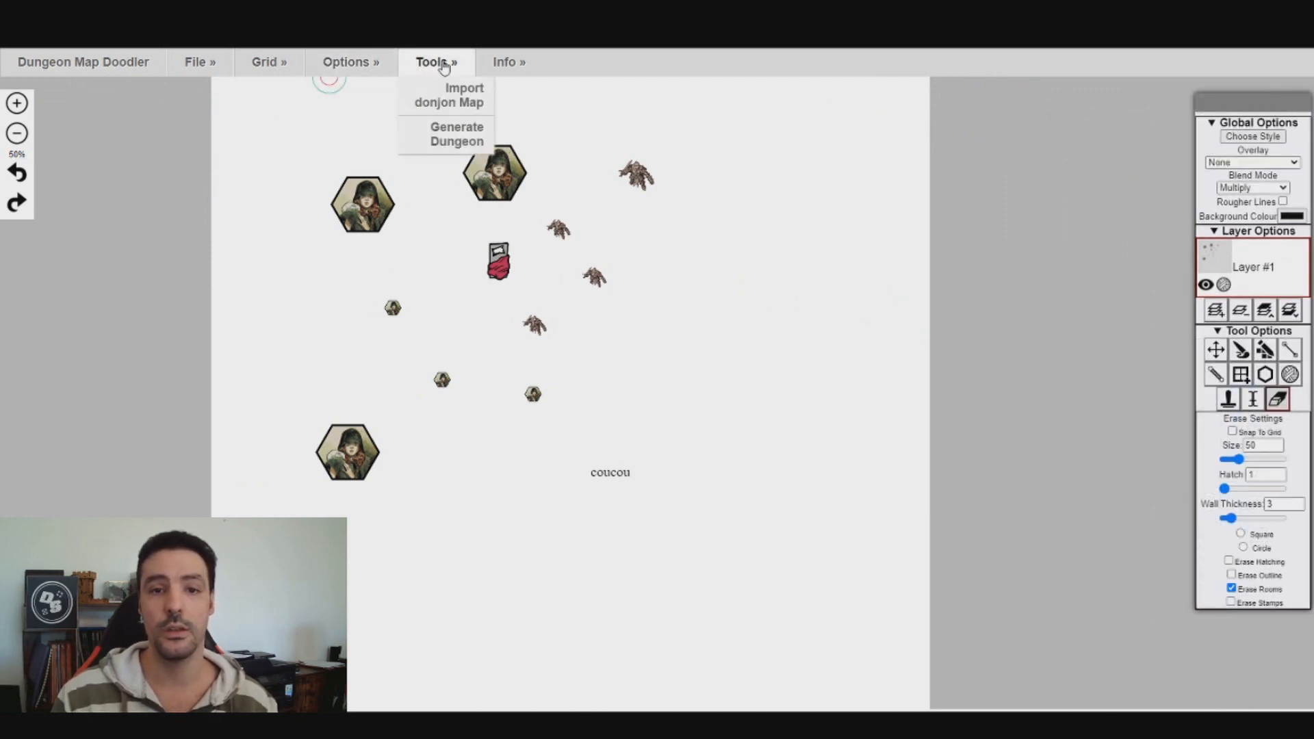
left_click(456, 134)
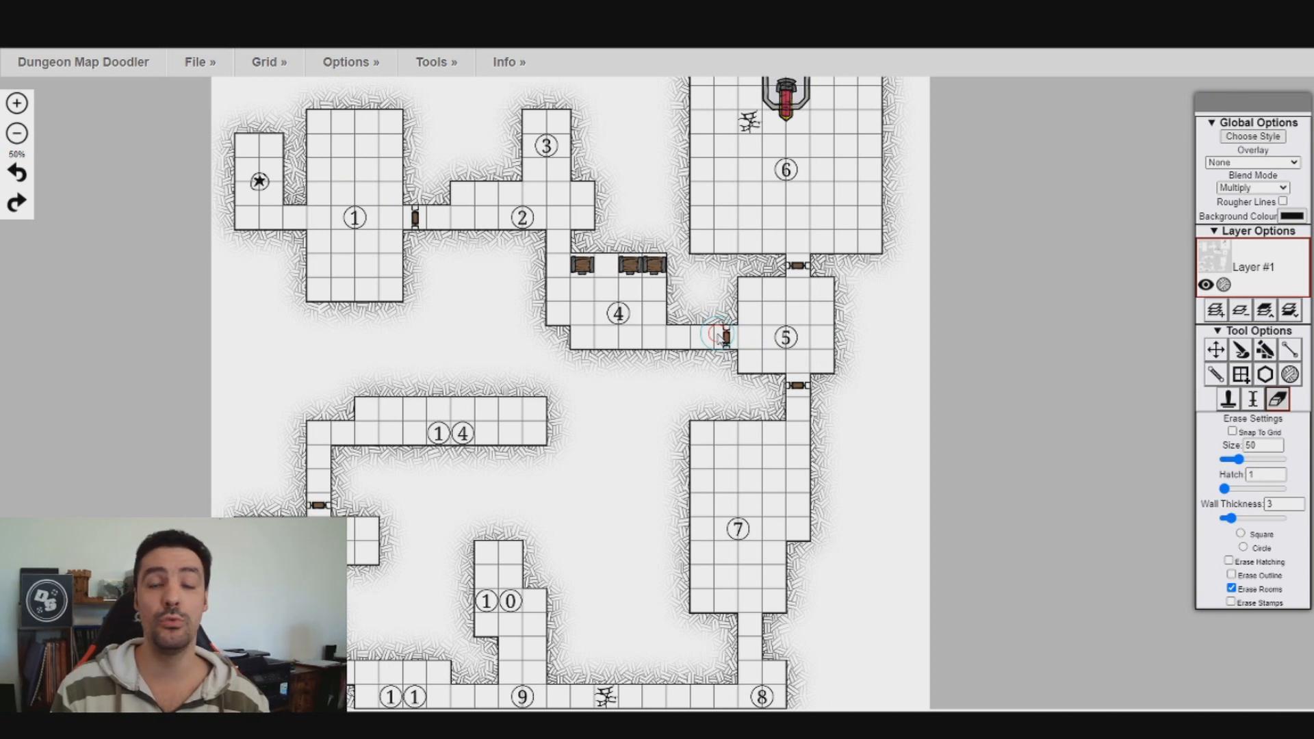